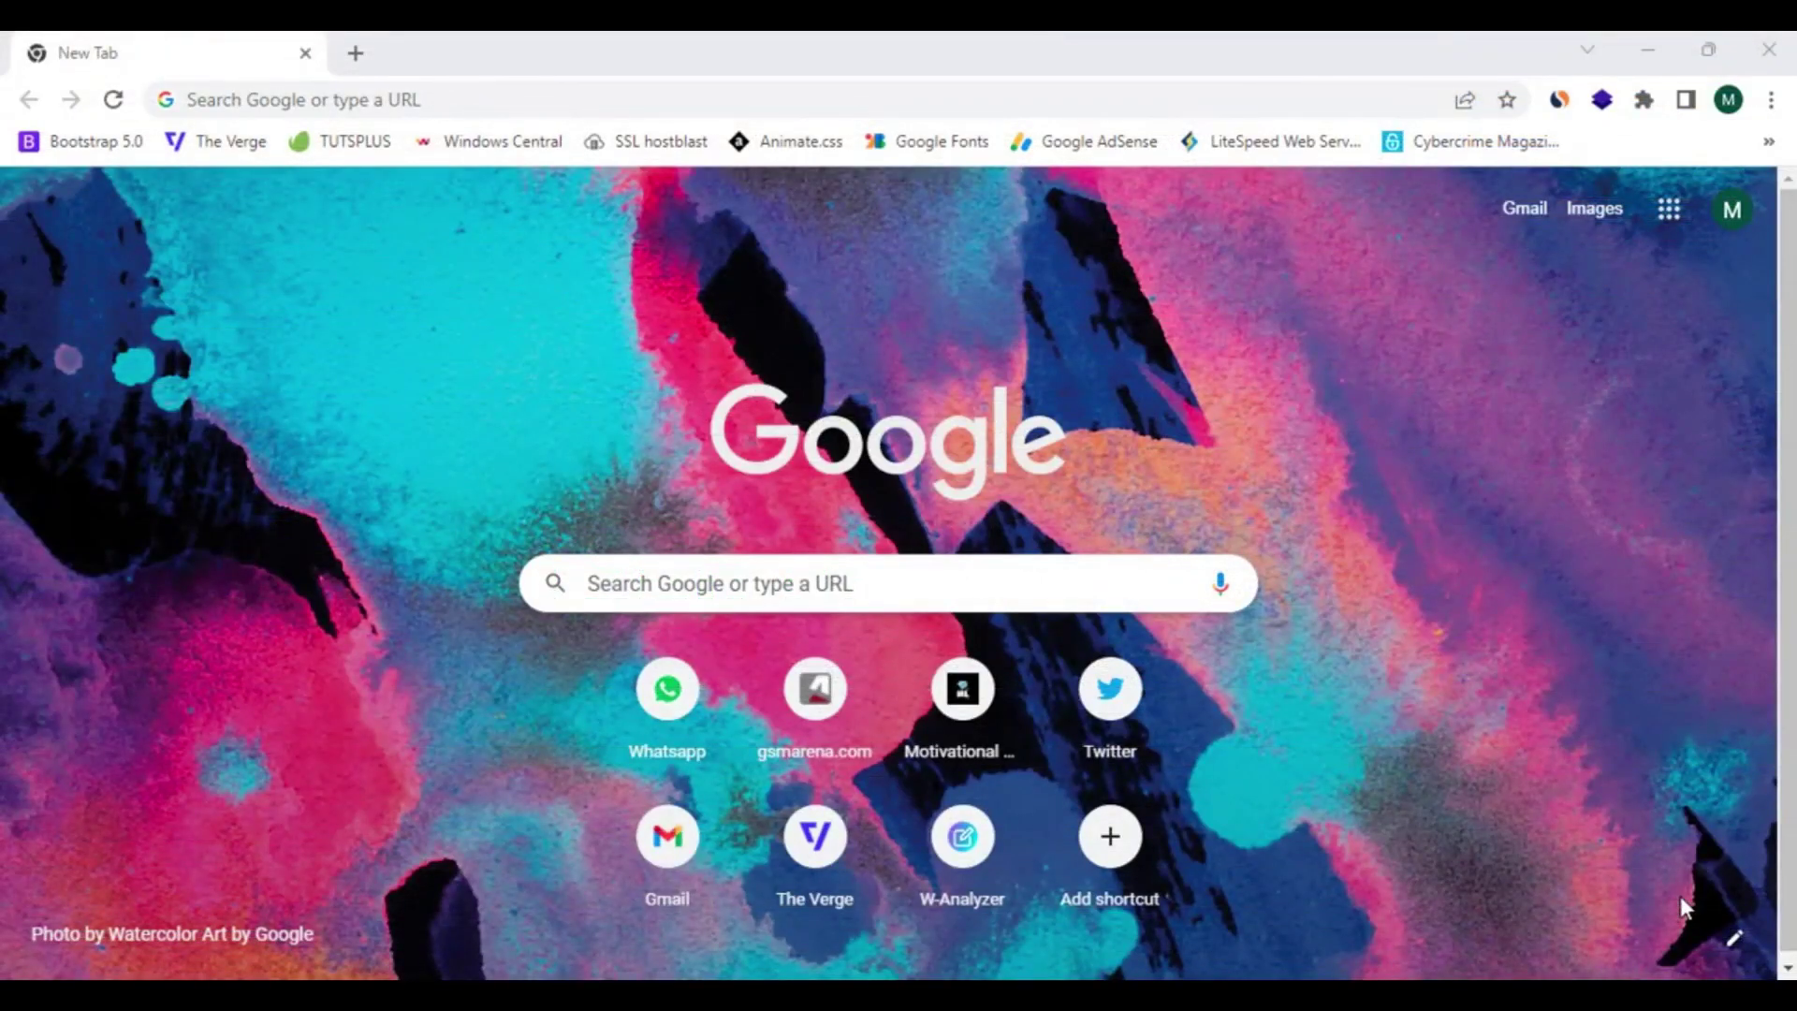
Enter microworkers.com in the Chrome address bar
{"action": "left_click", "coordinate": [1232, 97]}
{"action": "type", "text": "mi"}
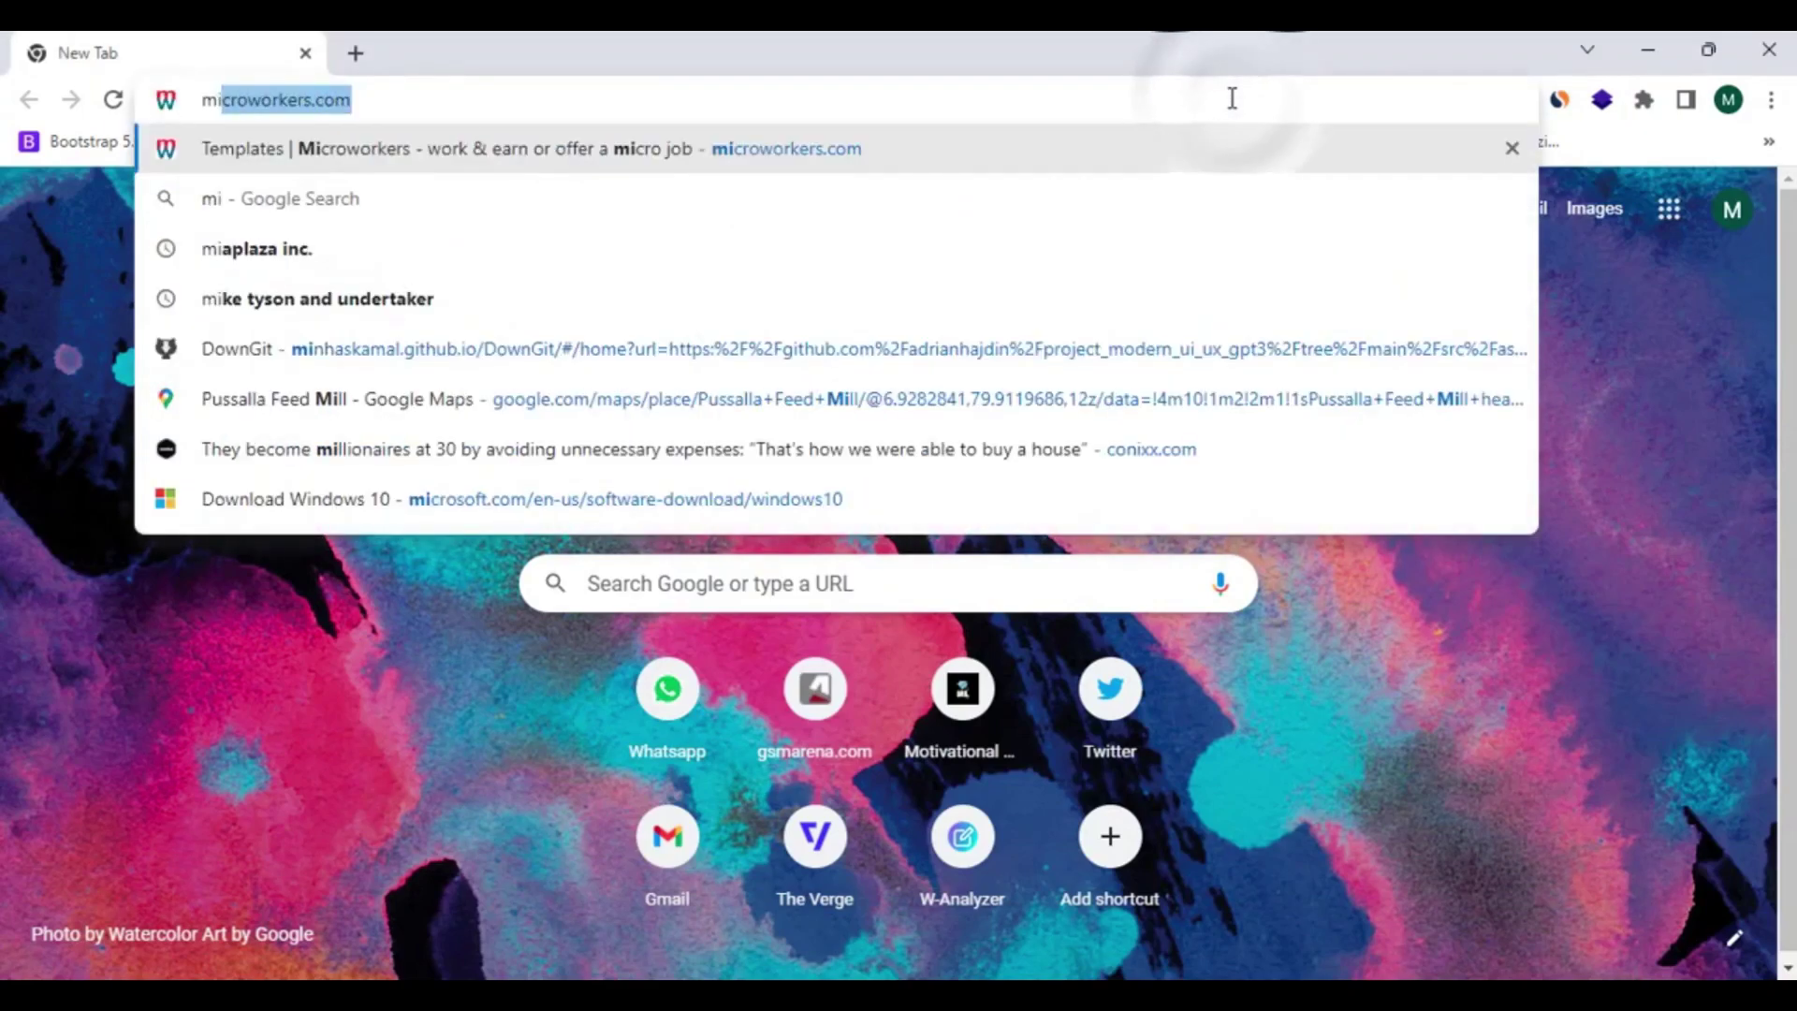
{"action": "type", "text": "crowor"}
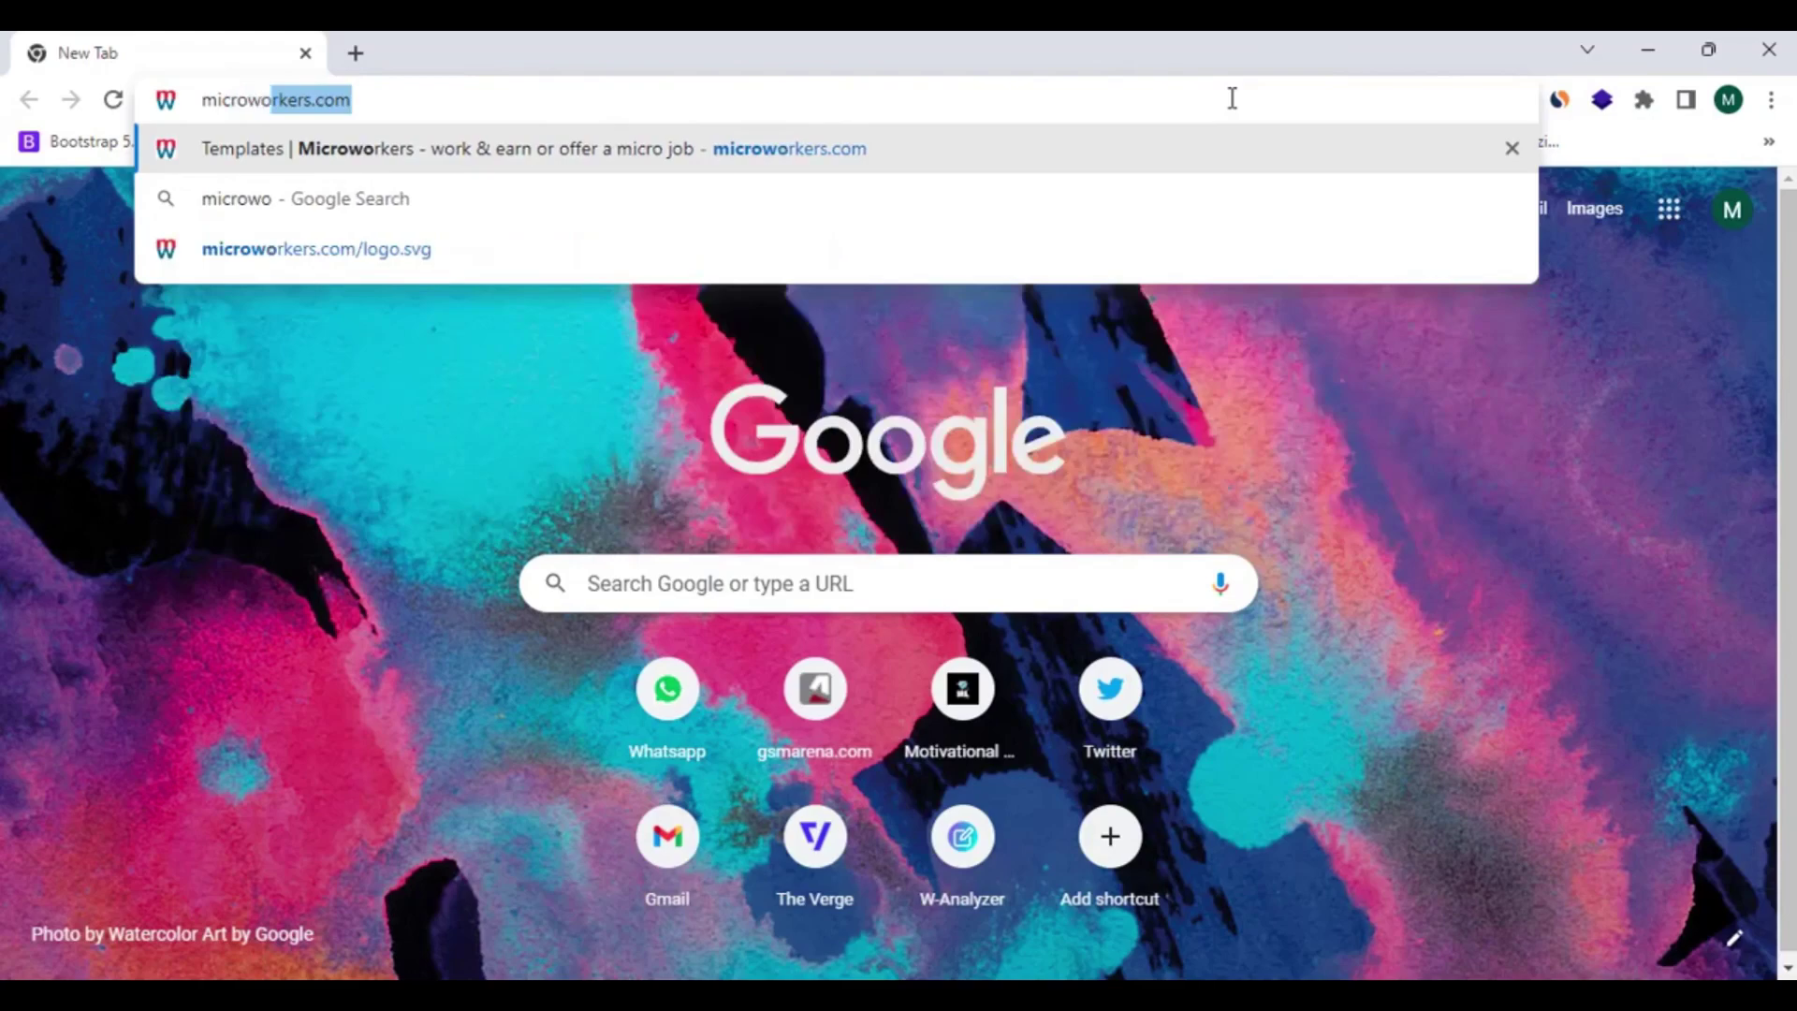
{"action": "type", "text": "kers"}
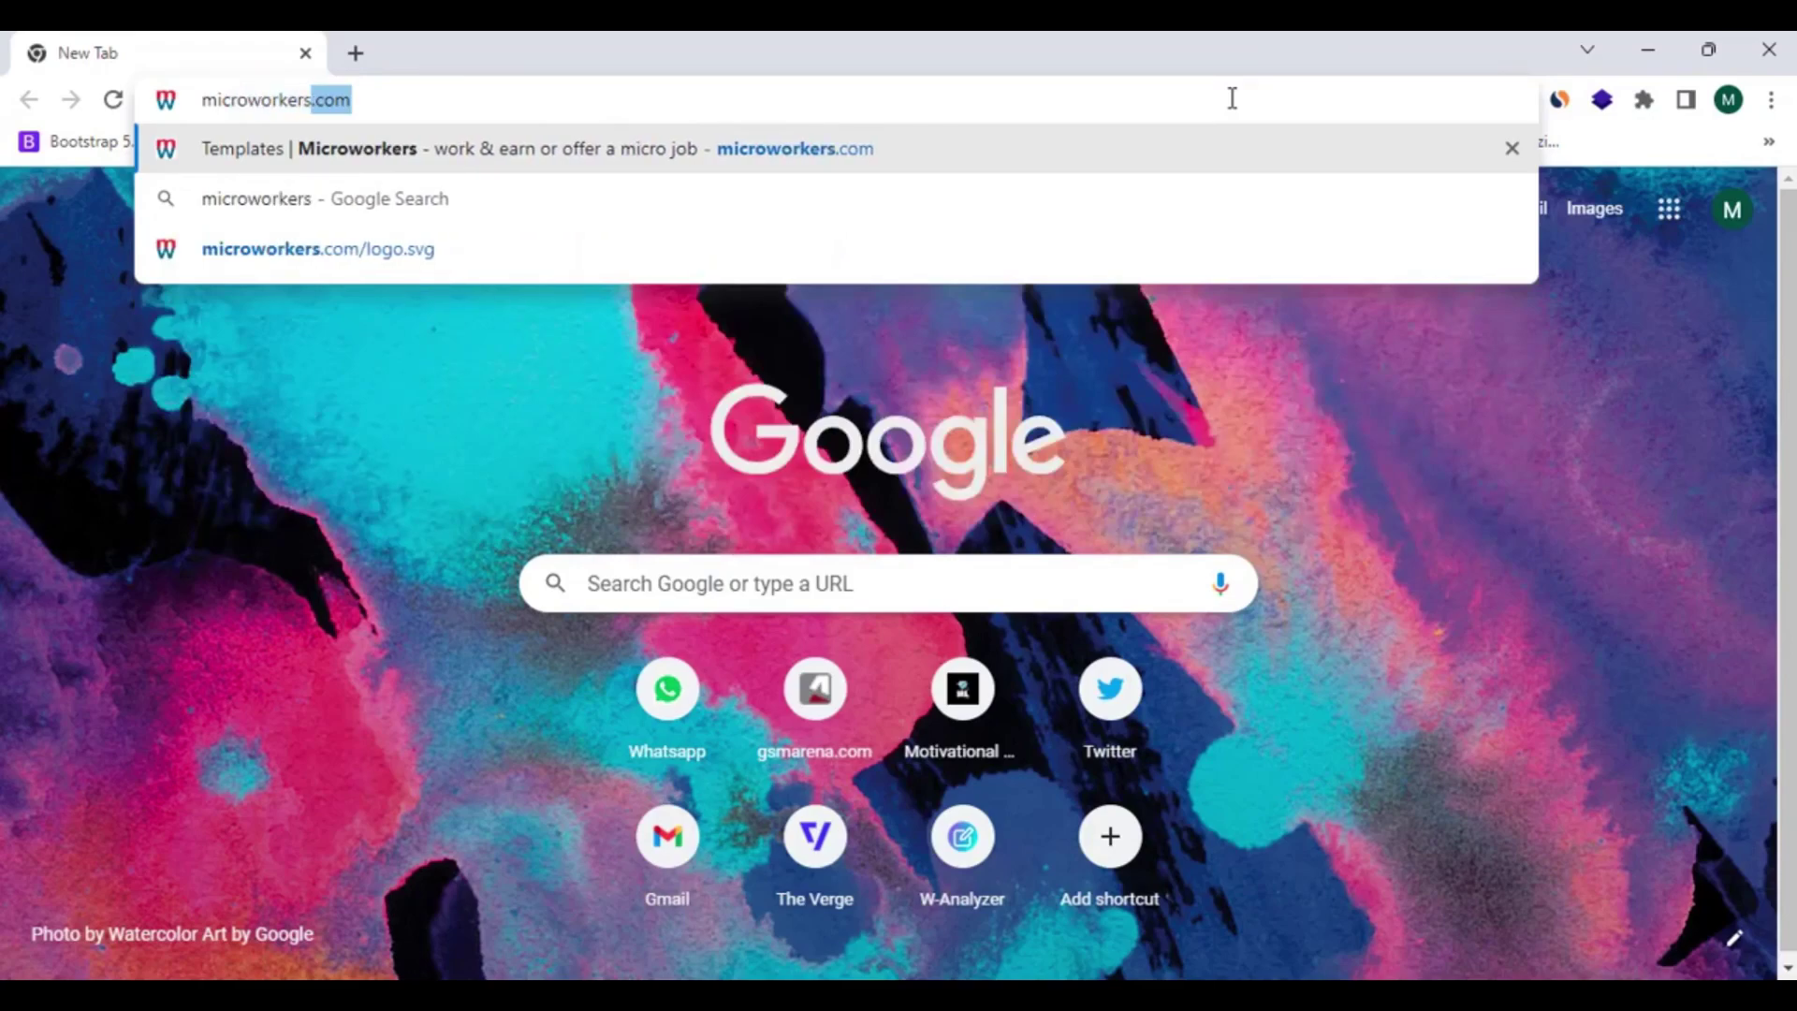
{"action": "type", "text": ".com"}
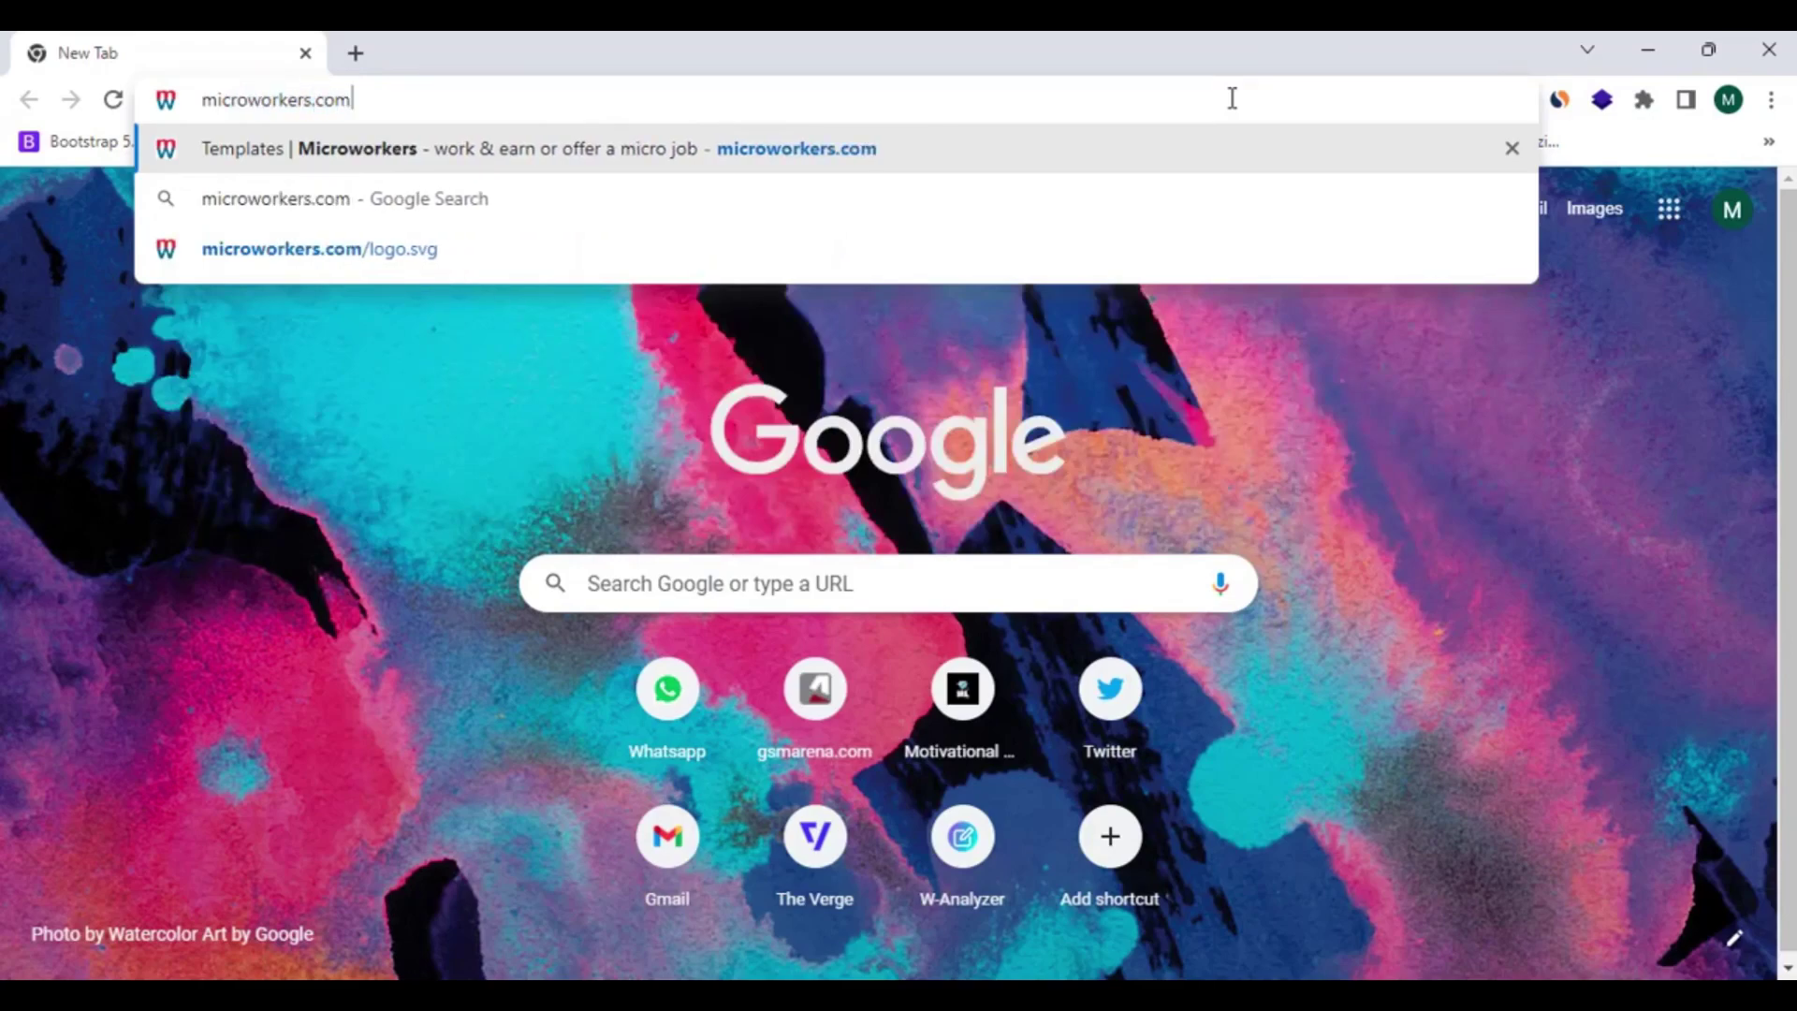
Load microworkers.com and view the 'Crowdsource your Micro Jobs' slide, highlighting its headline text
{"action": "key", "text": "Return"}
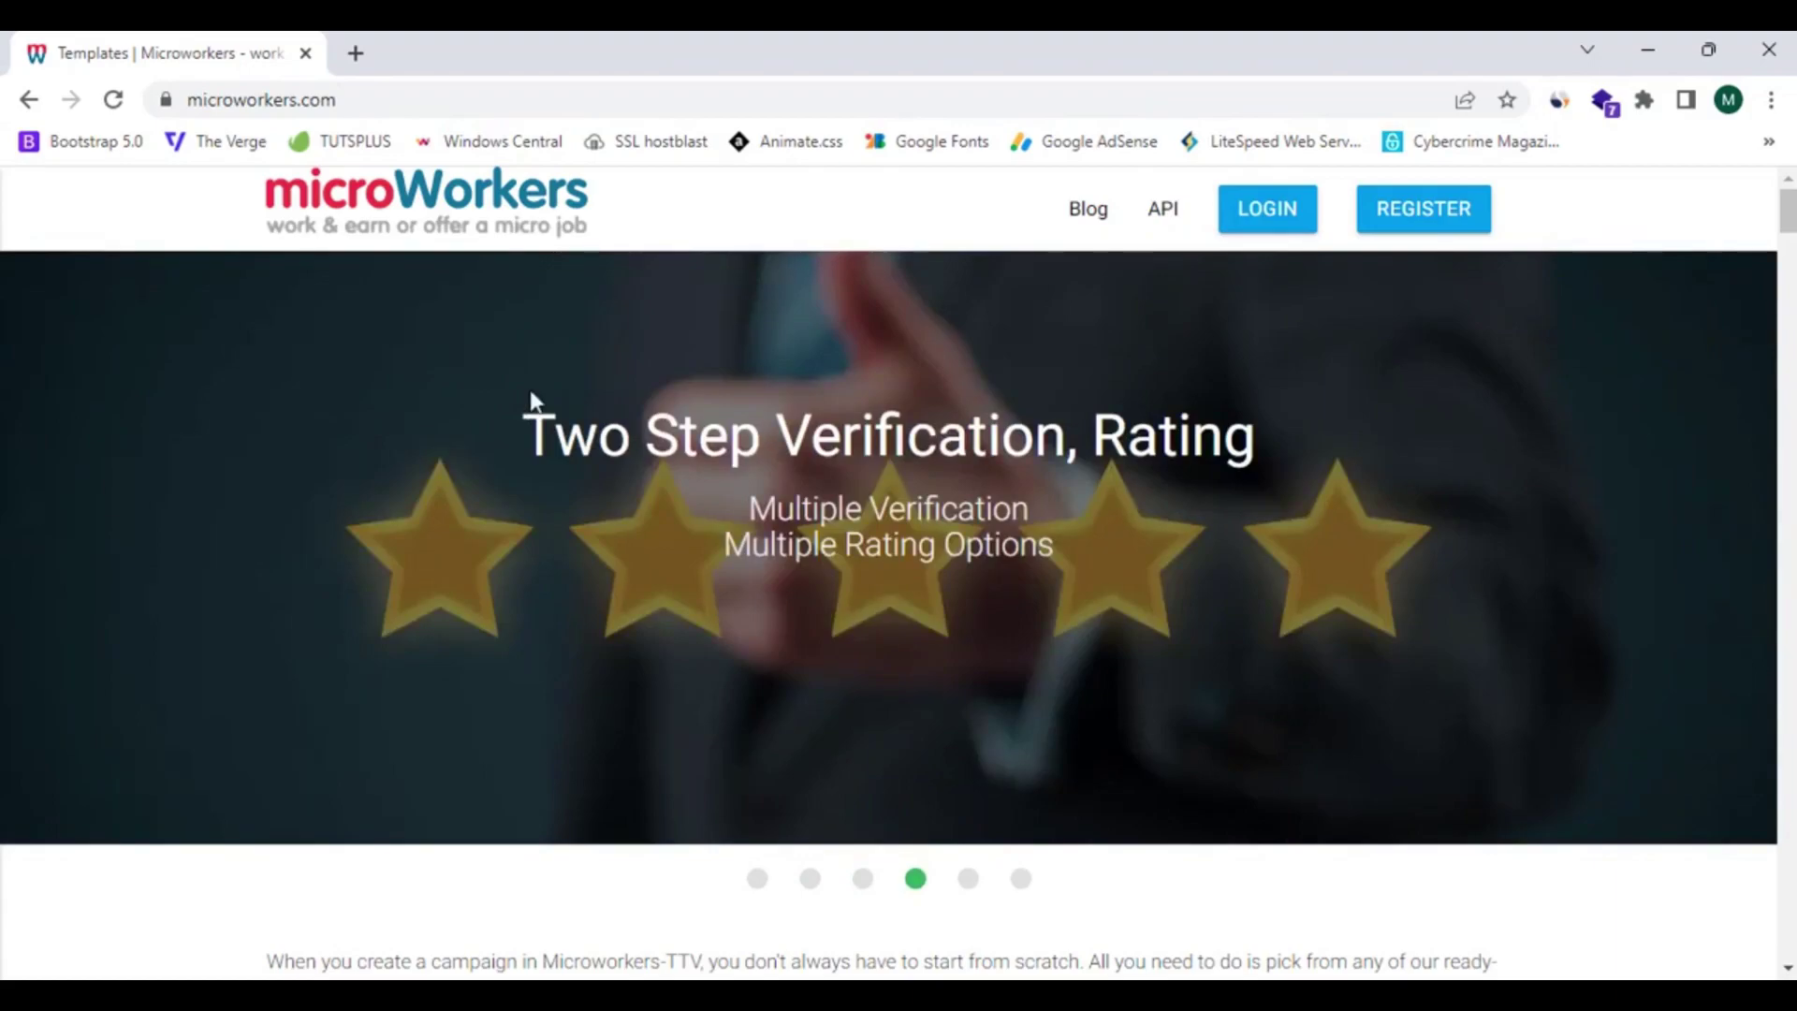
{"action": "left_click", "coordinate": [758, 878]}
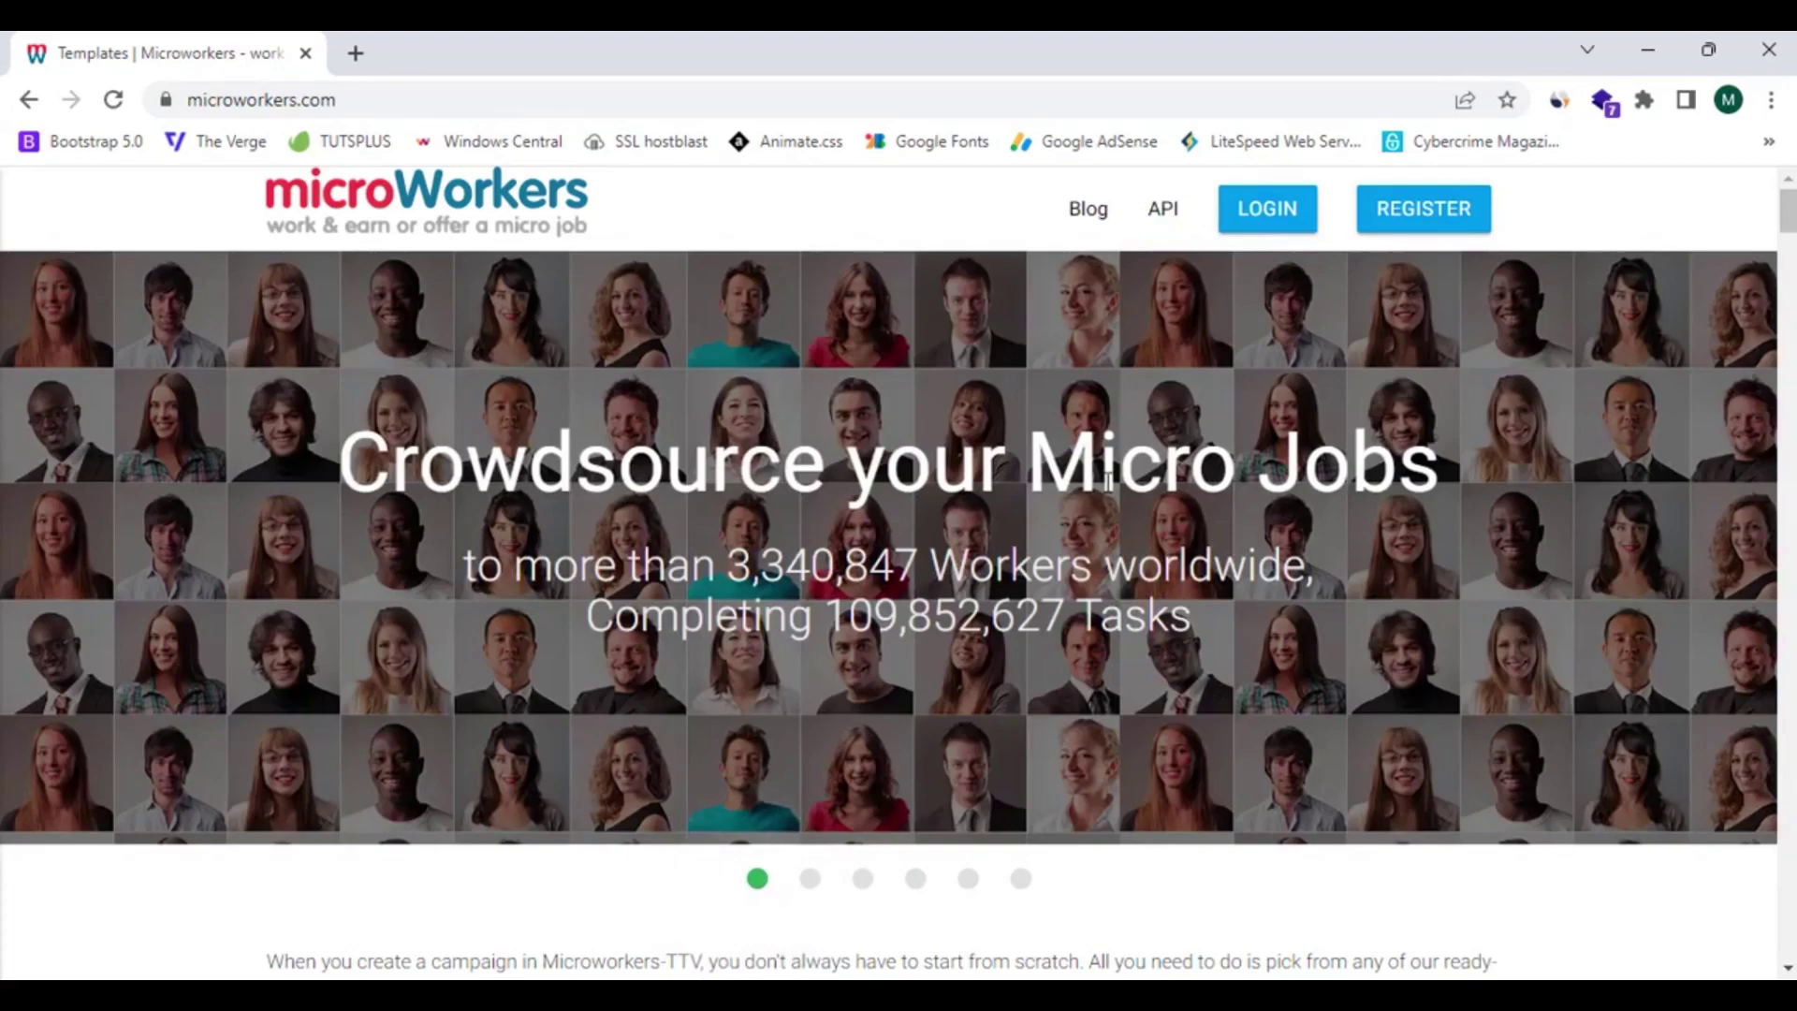
{"action": "left_click_drag", "start_coordinate": [1103, 479], "coordinate": [1117, 479]}
{"action": "left_click_drag", "start_coordinate": [579, 547], "coordinate": [827, 552]}
{"action": "left_click", "coordinate": [829, 552]}
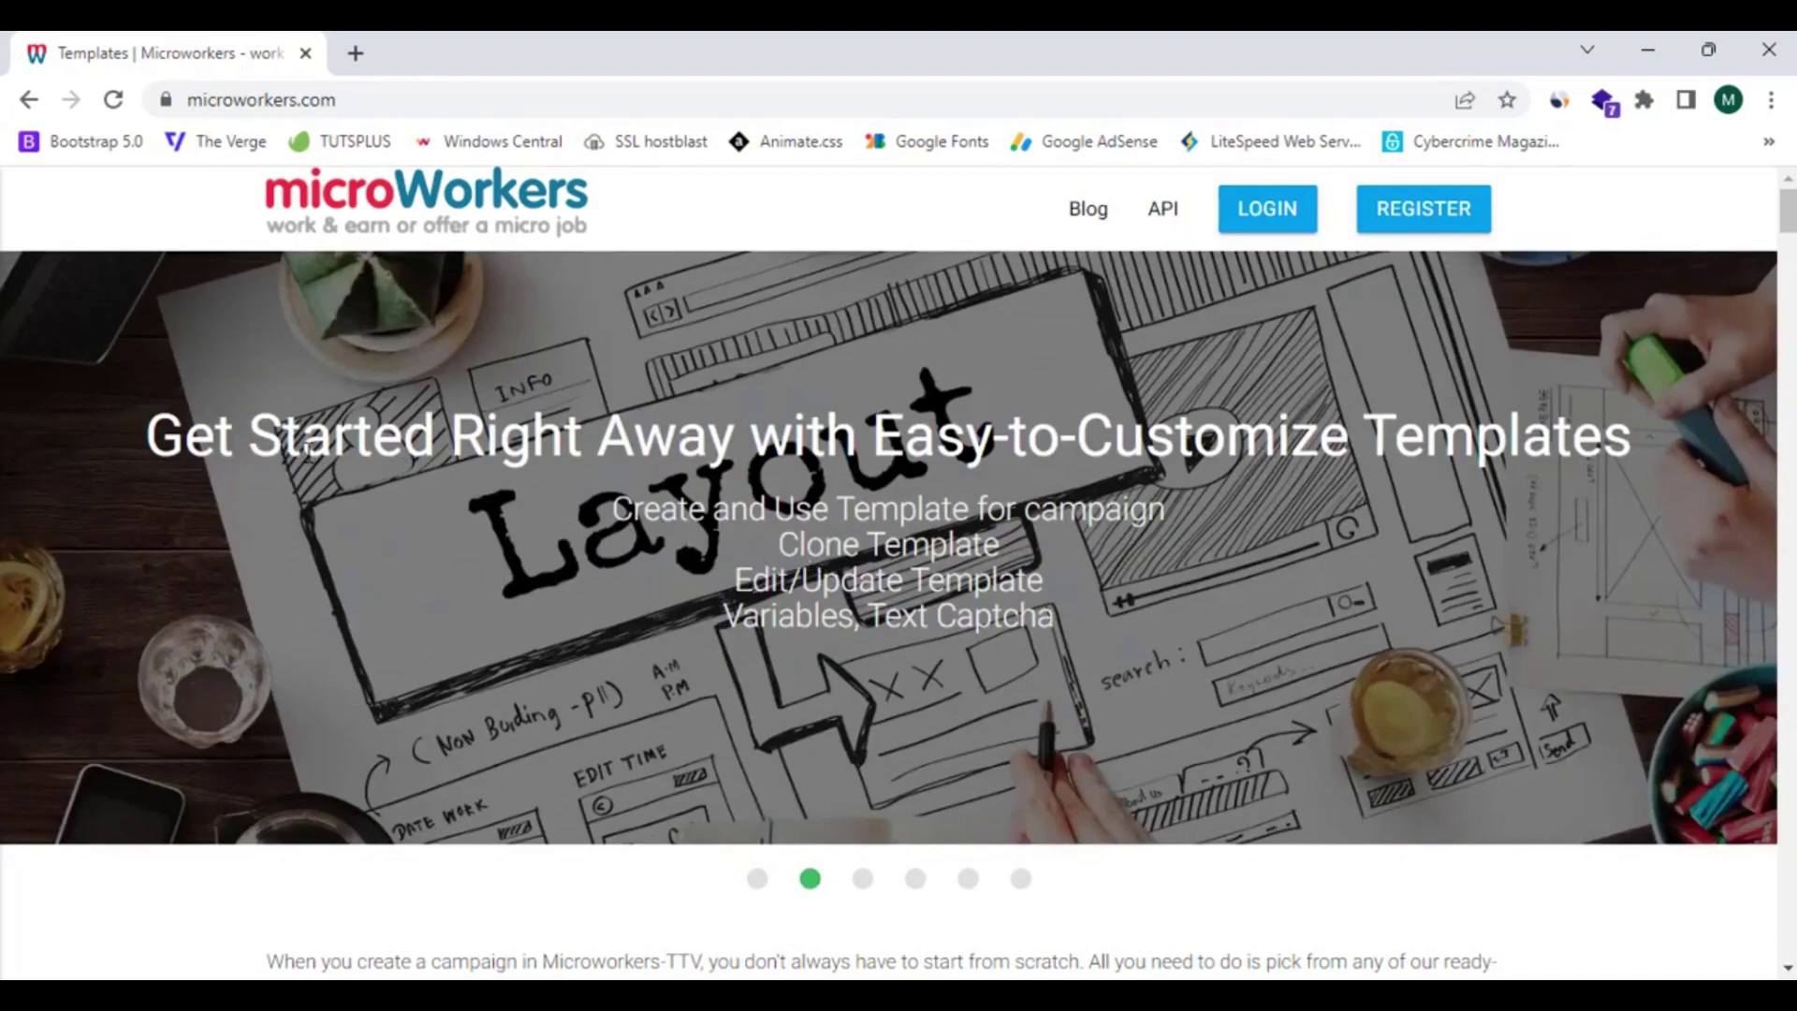
{"action": "left_click_drag", "start_coordinate": [302, 440], "coordinate": [455, 436]}
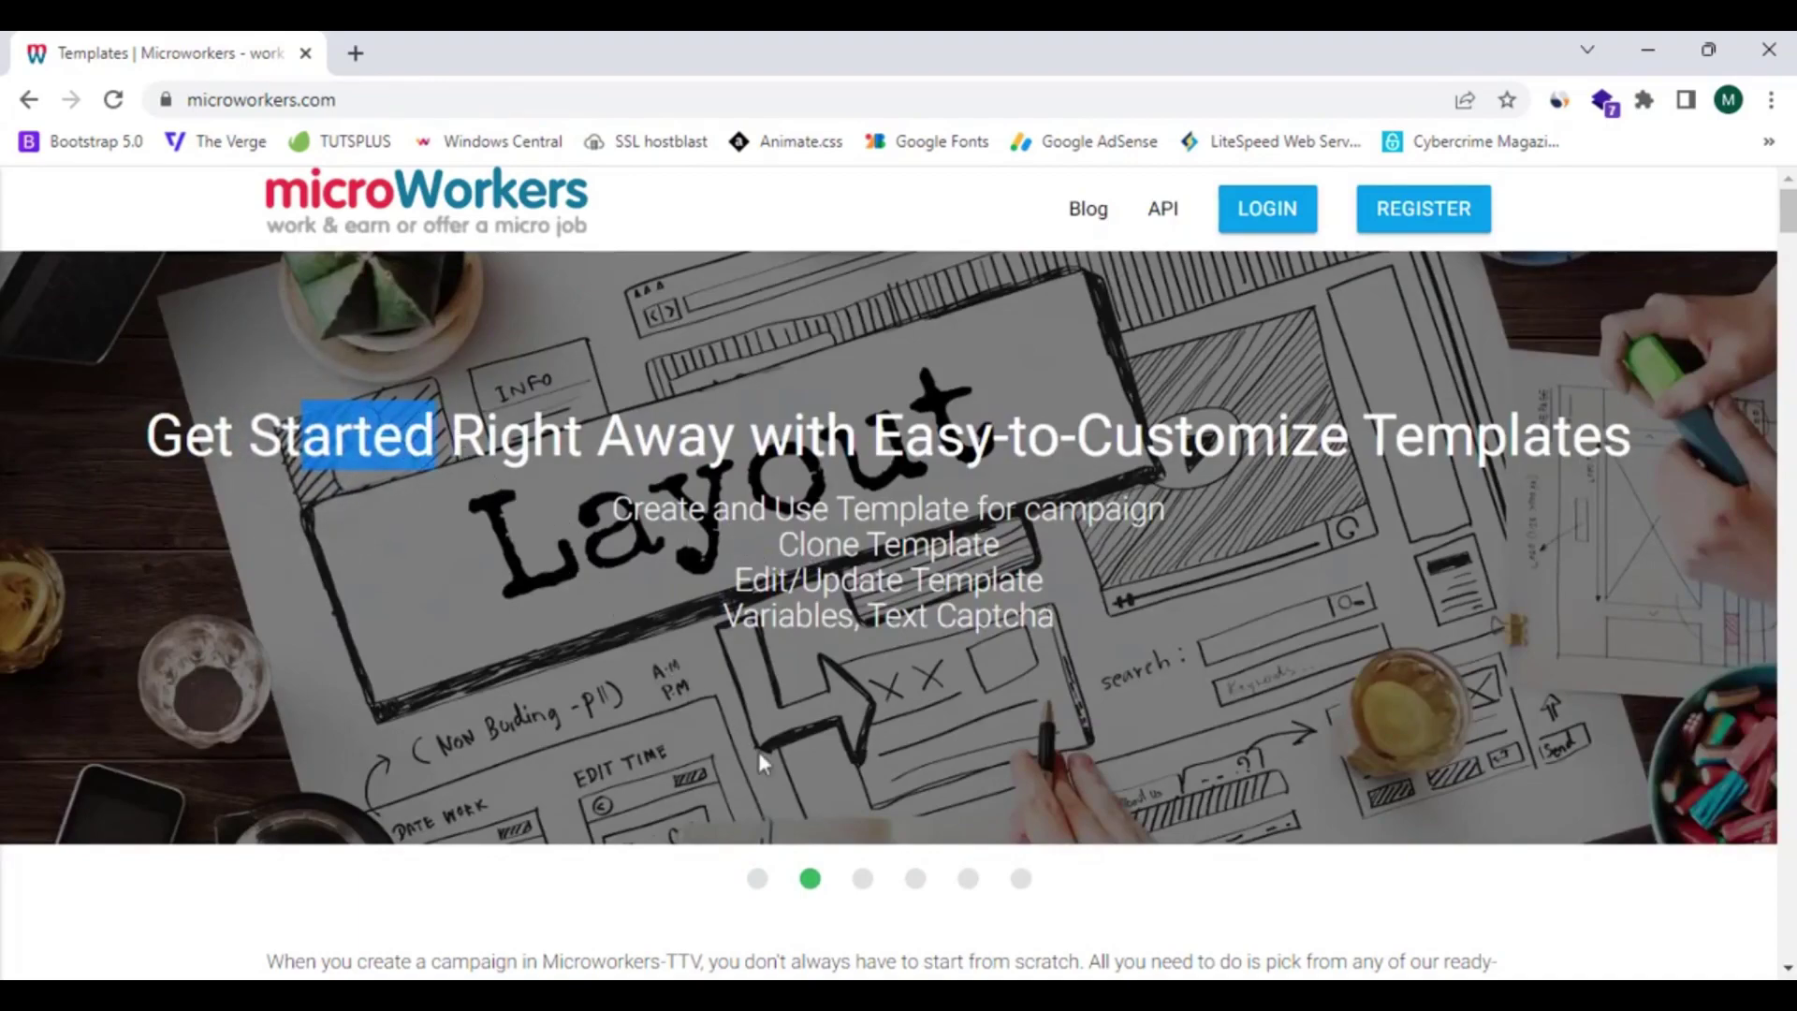
Browse the Task Management and Verification slide, then the Two Step Verification, Rating slide
{"action": "left_click", "coordinate": [872, 880]}
{"action": "left_click_drag", "start_coordinate": [567, 440], "coordinate": [838, 440]}
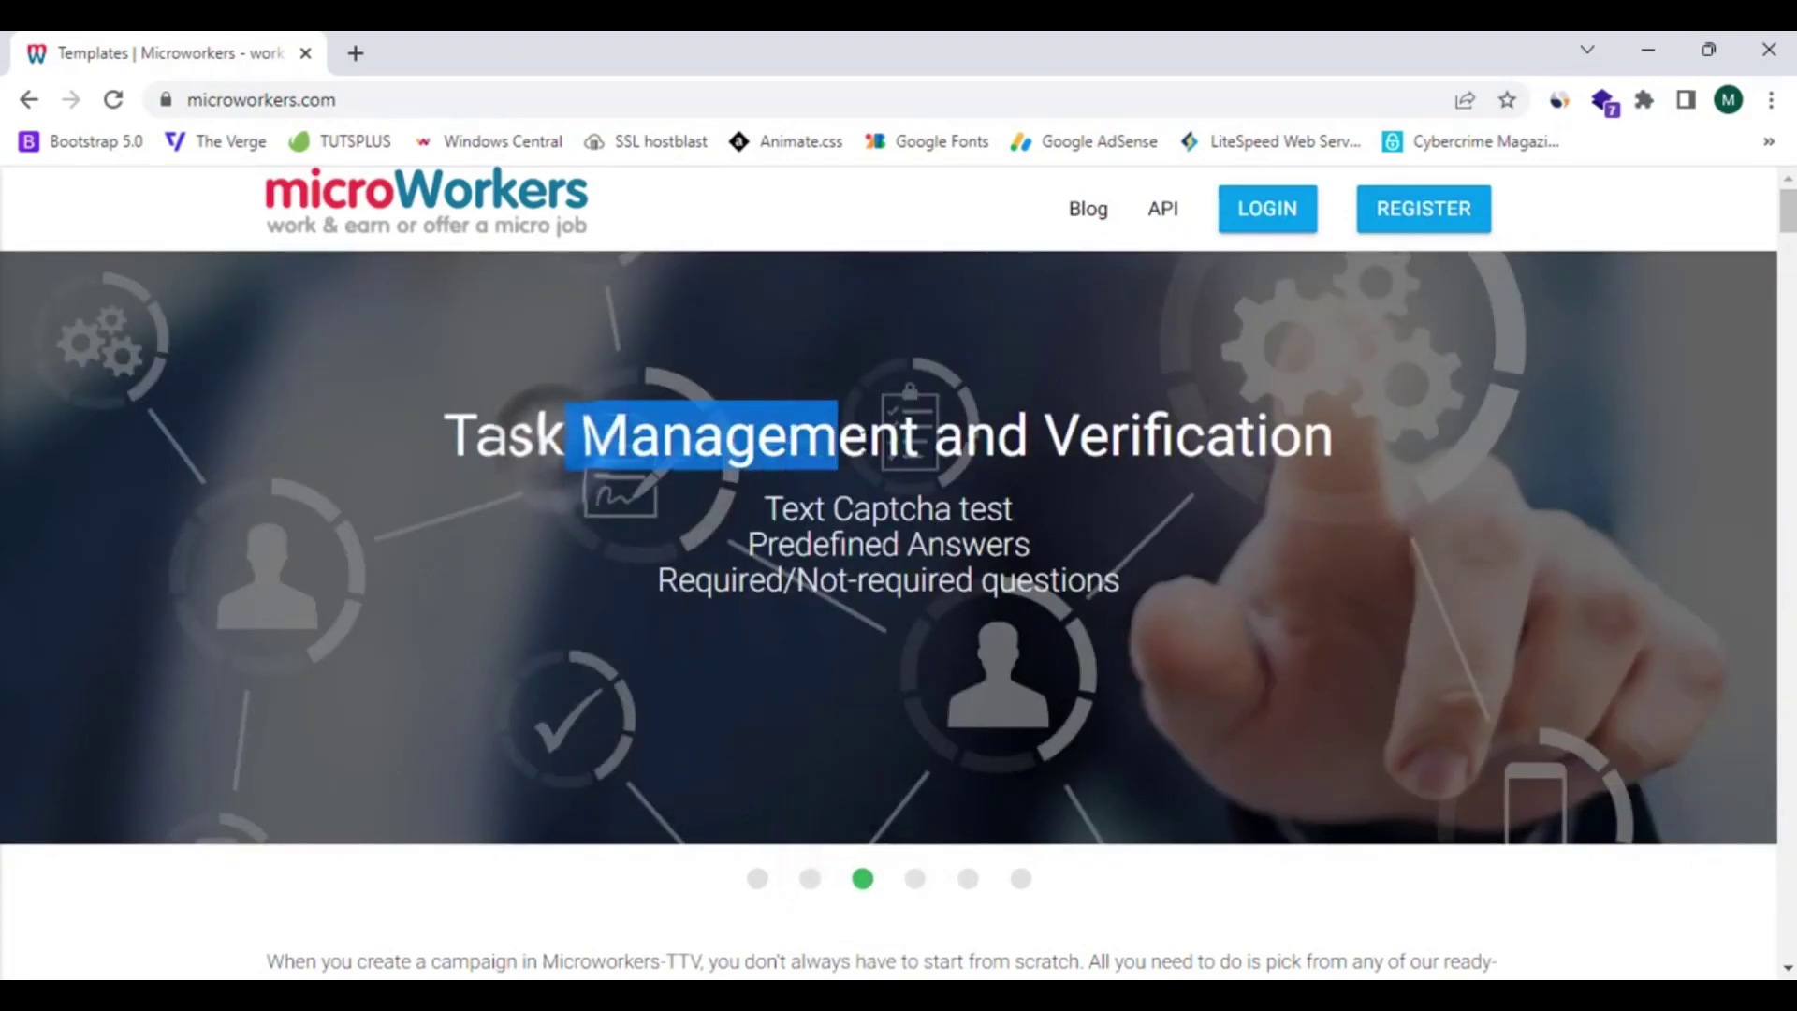
{"action": "left_click", "coordinate": [838, 440]}
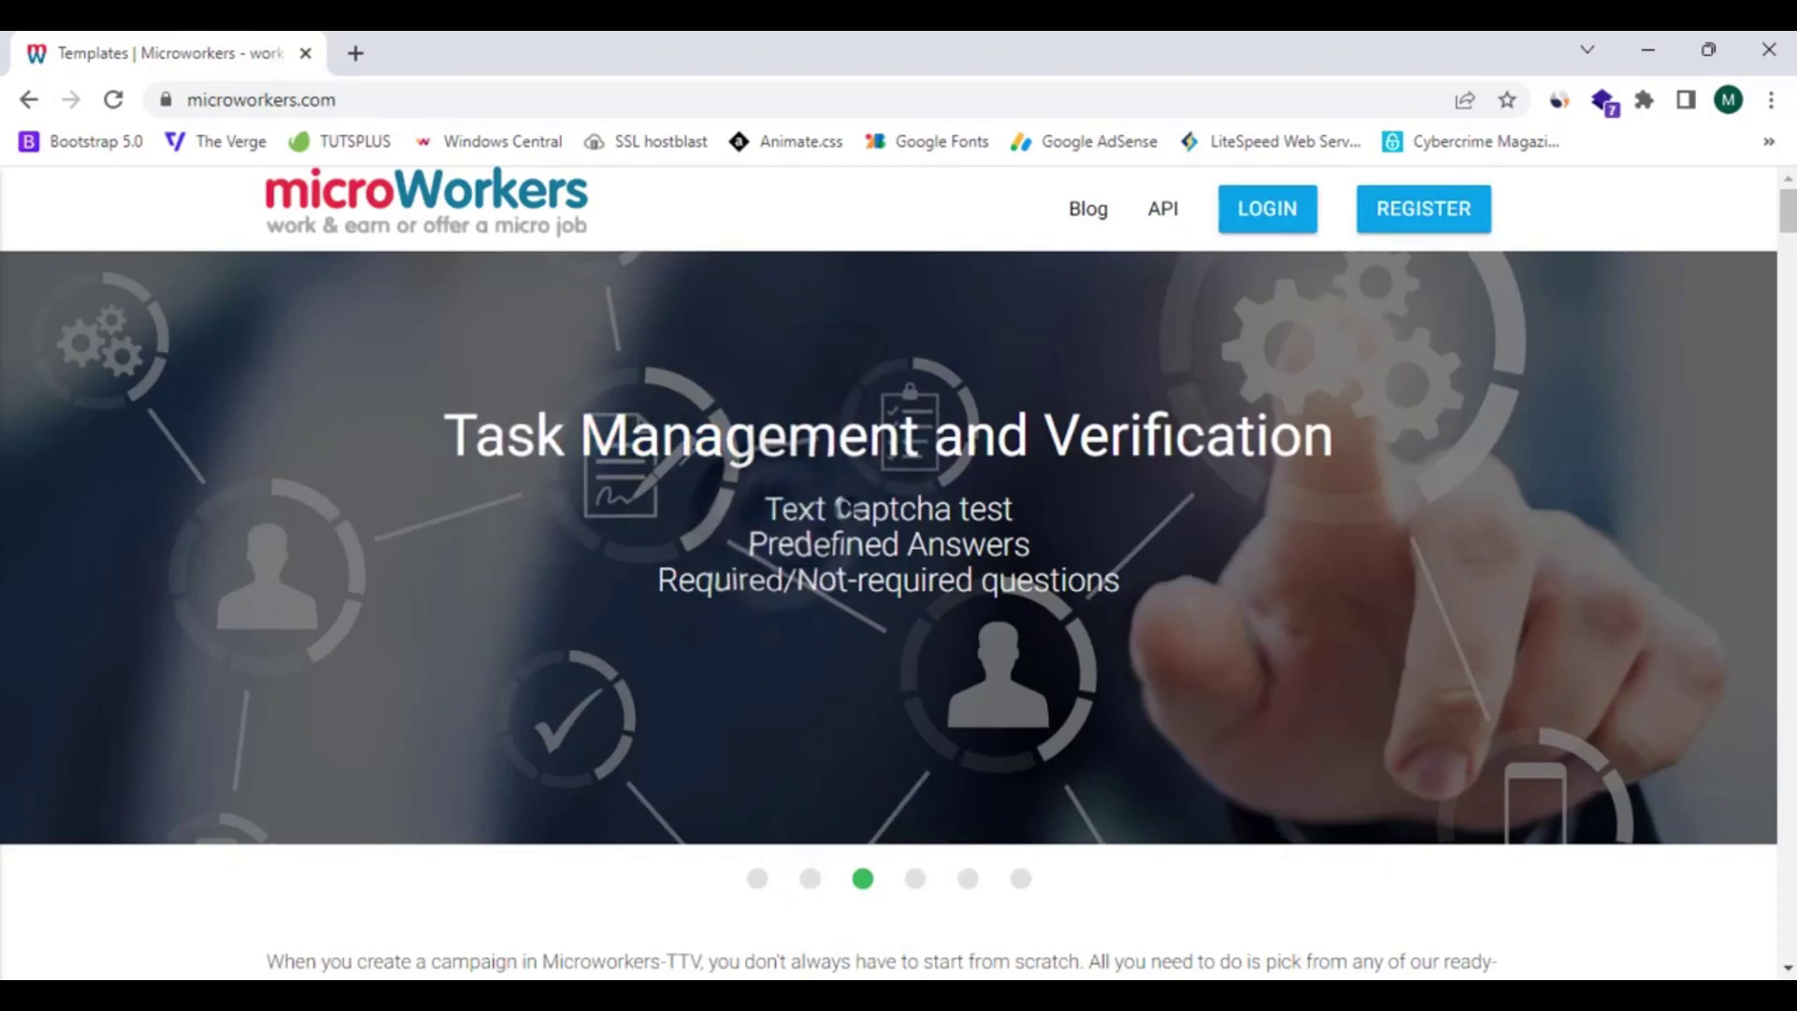
{"action": "mouse_move", "coordinate": [873, 510]}
{"action": "left_mouse_down"}
{"action": "mouse_move", "coordinate": [914, 510]}
{"action": "mouse_move", "coordinate": [888, 775]}
{"action": "left_mouse_up"}
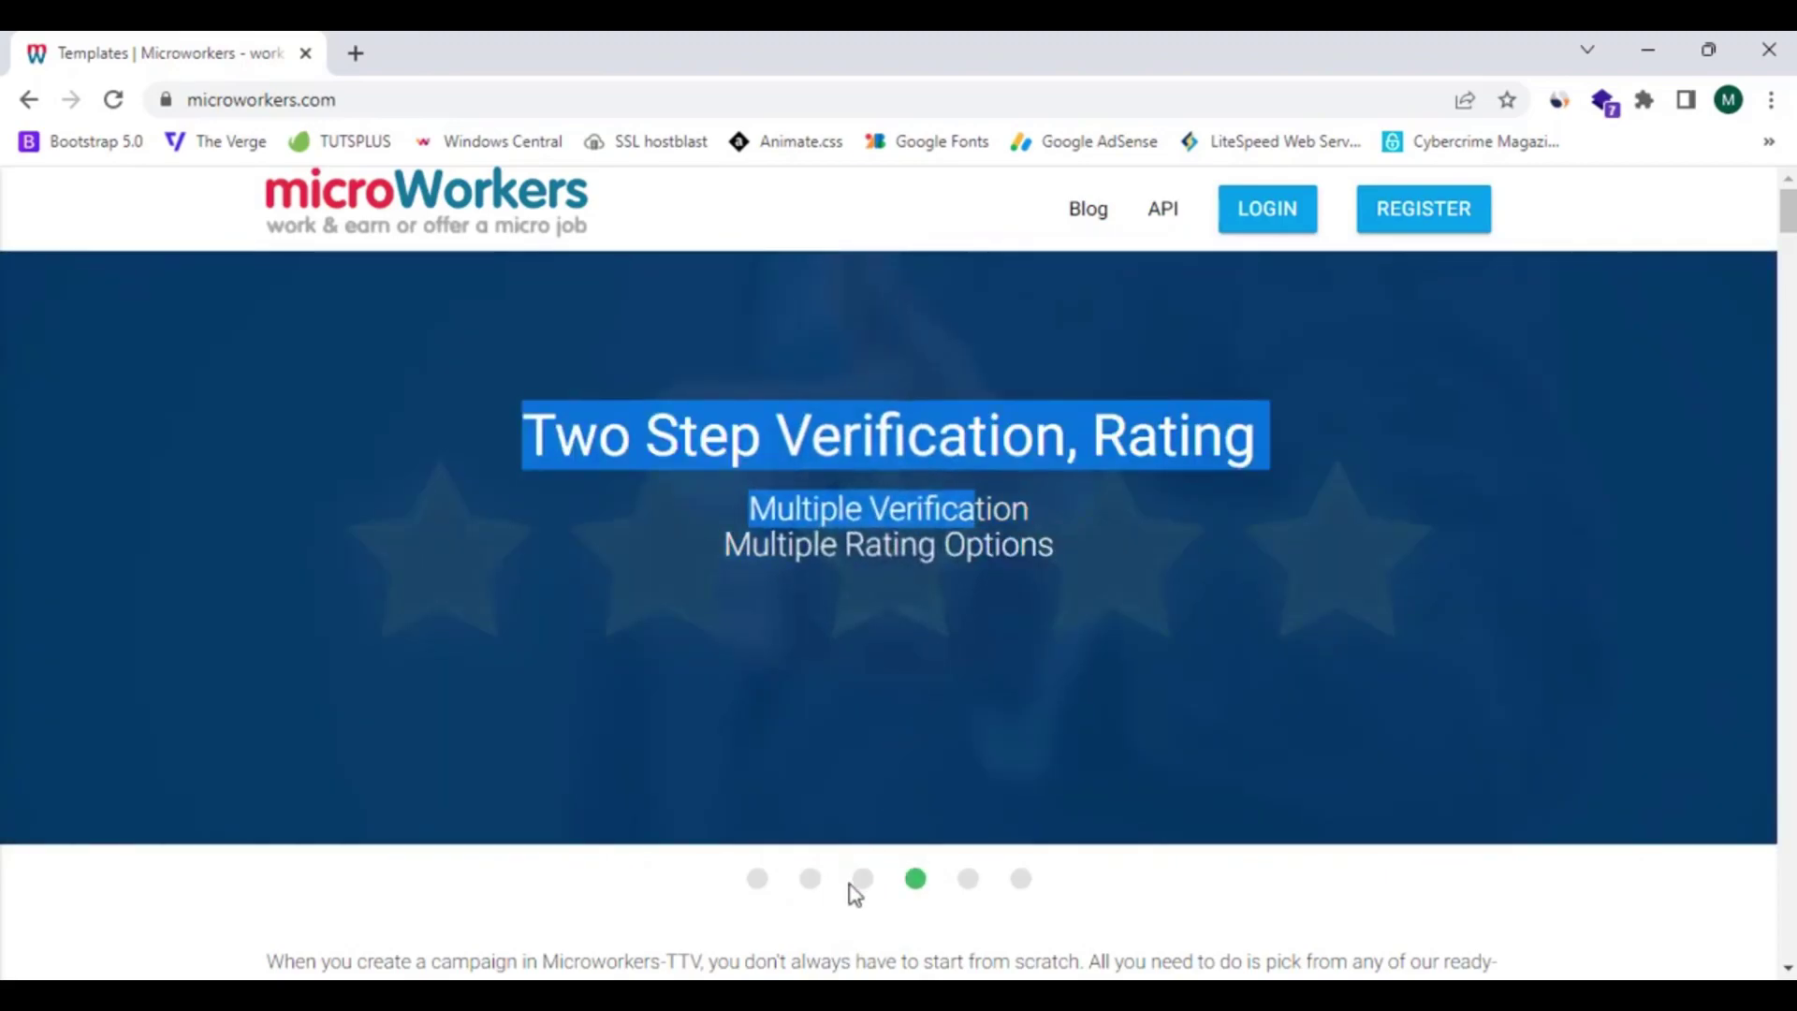
{"action": "left_click", "coordinate": [860, 880]}
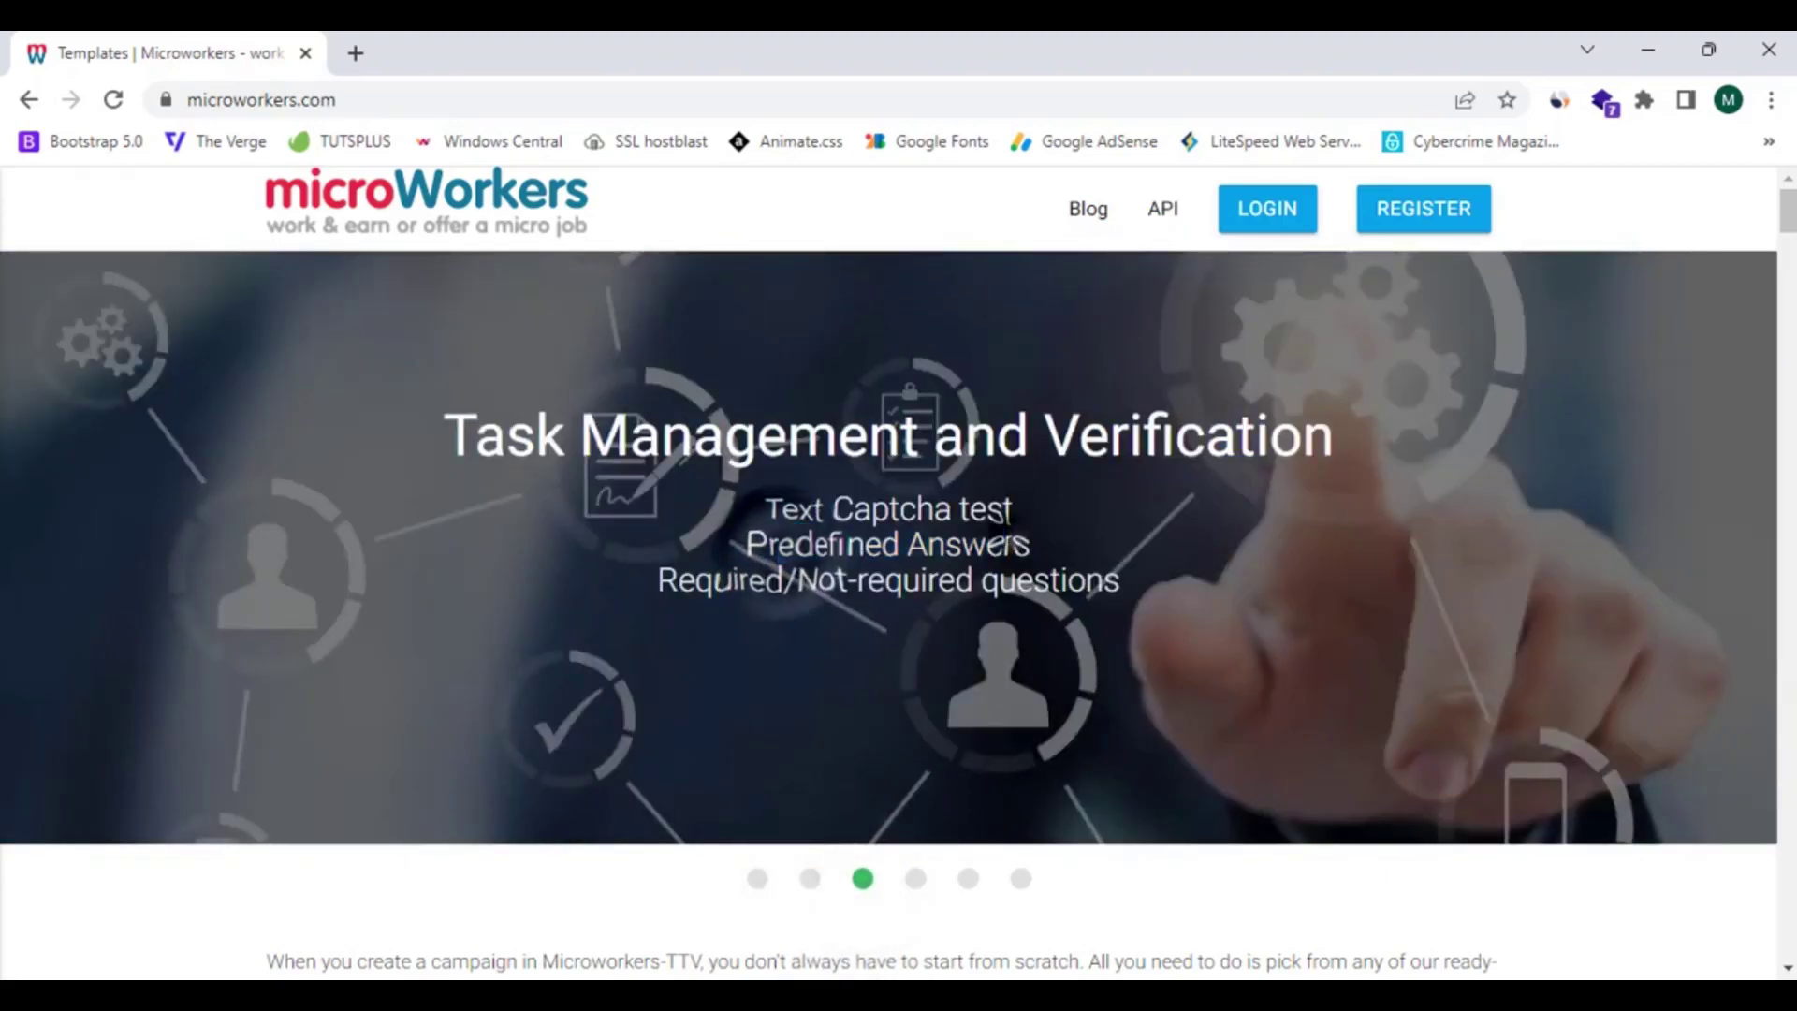
{"action": "left_click", "coordinate": [915, 880]}
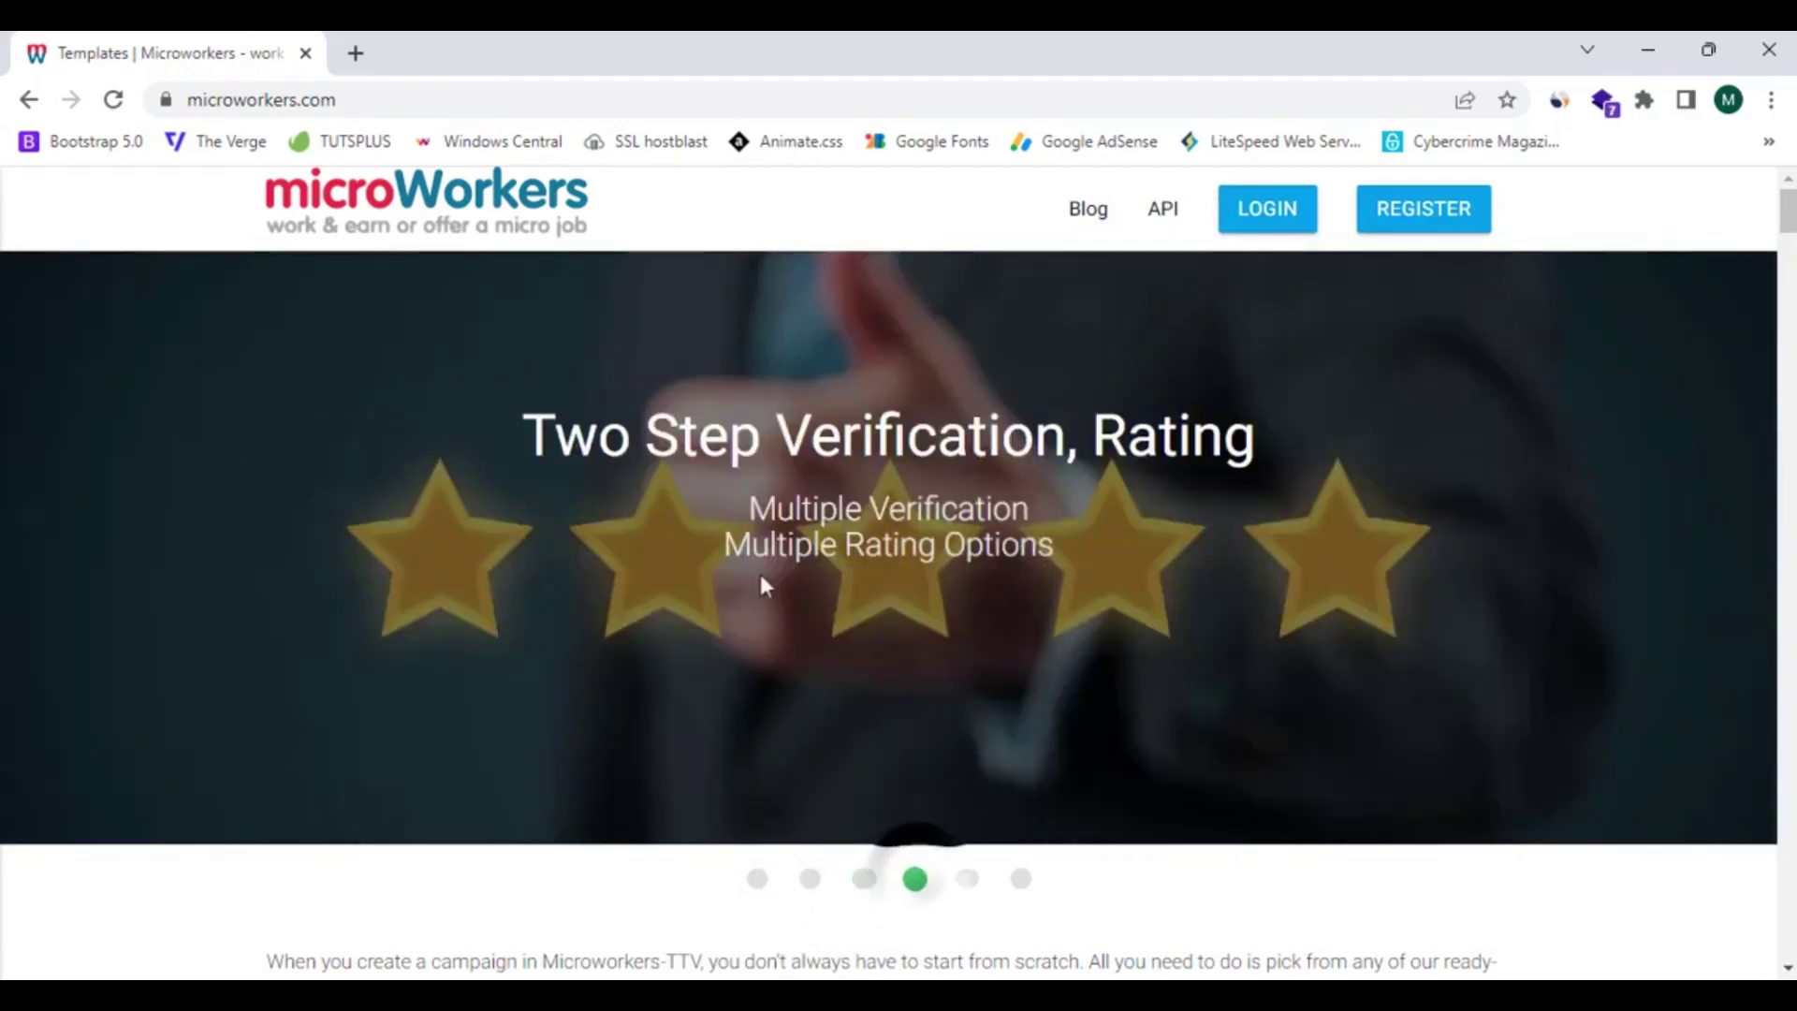
Scroll to the intro about cloning ready-made templates and highlight part of it
{"action": "left_click_drag", "start_coordinate": [669, 436], "coordinate": [1188, 437]}
{"action": "scroll", "coordinate": [975, 453], "scroll_direction": "down", "scroll_amount": 8}
{"action": "scroll", "coordinate": [349, 573], "scroll_direction": "up", "scroll_amount": 2}
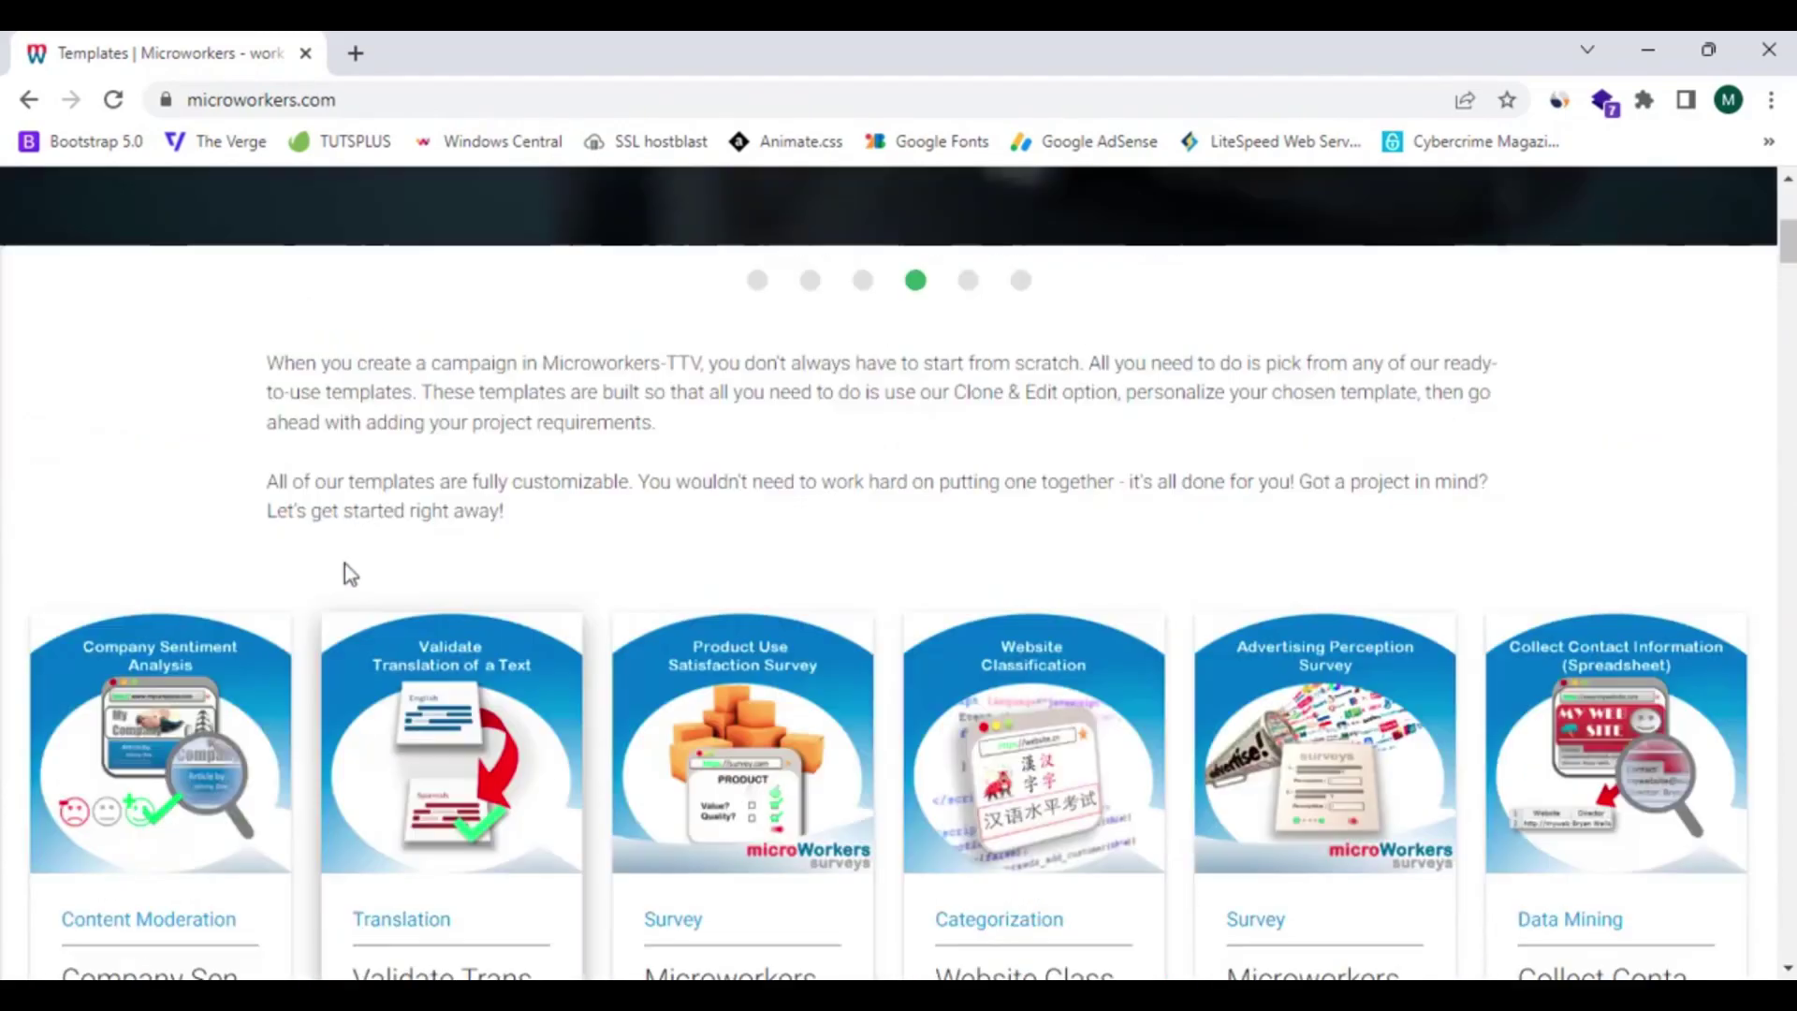
{"action": "scroll", "coordinate": [318, 567], "scroll_direction": "up", "scroll_amount": 2}
{"action": "scroll", "coordinate": [293, 573], "scroll_direction": "down", "scroll_amount": 1}
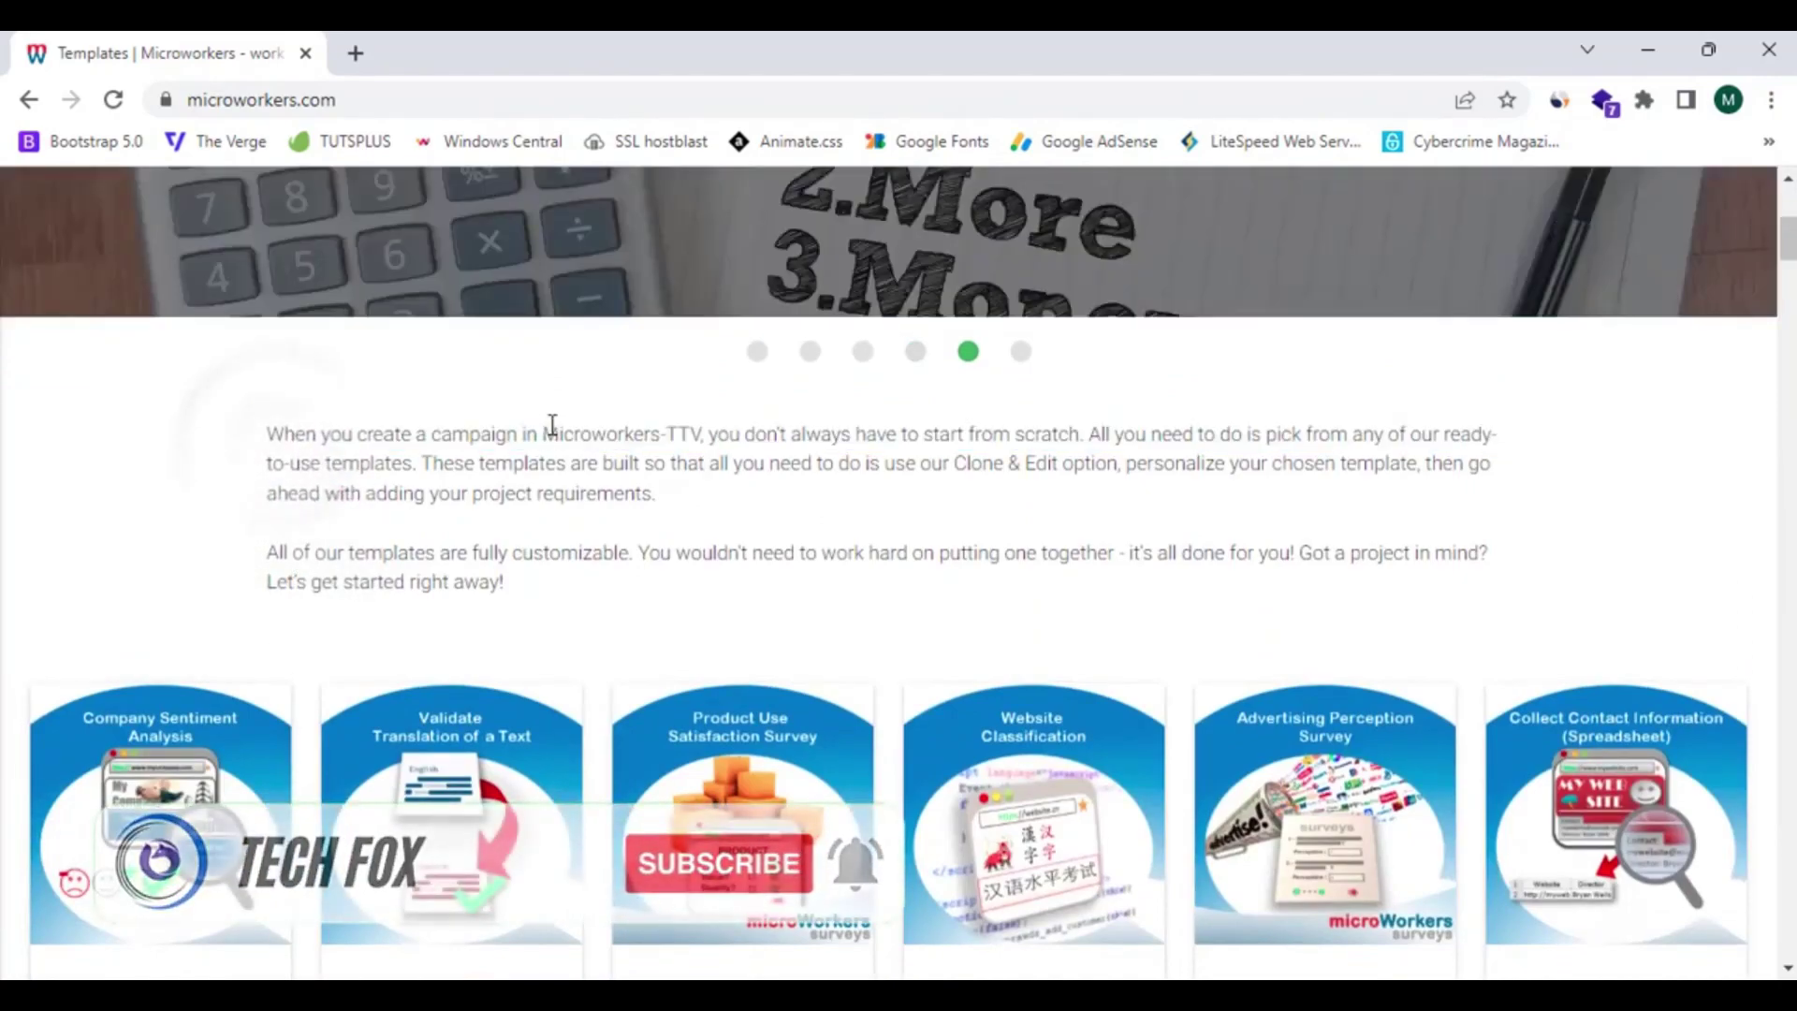
{"action": "left_click_drag", "start_coordinate": [553, 433], "coordinate": [821, 434]}
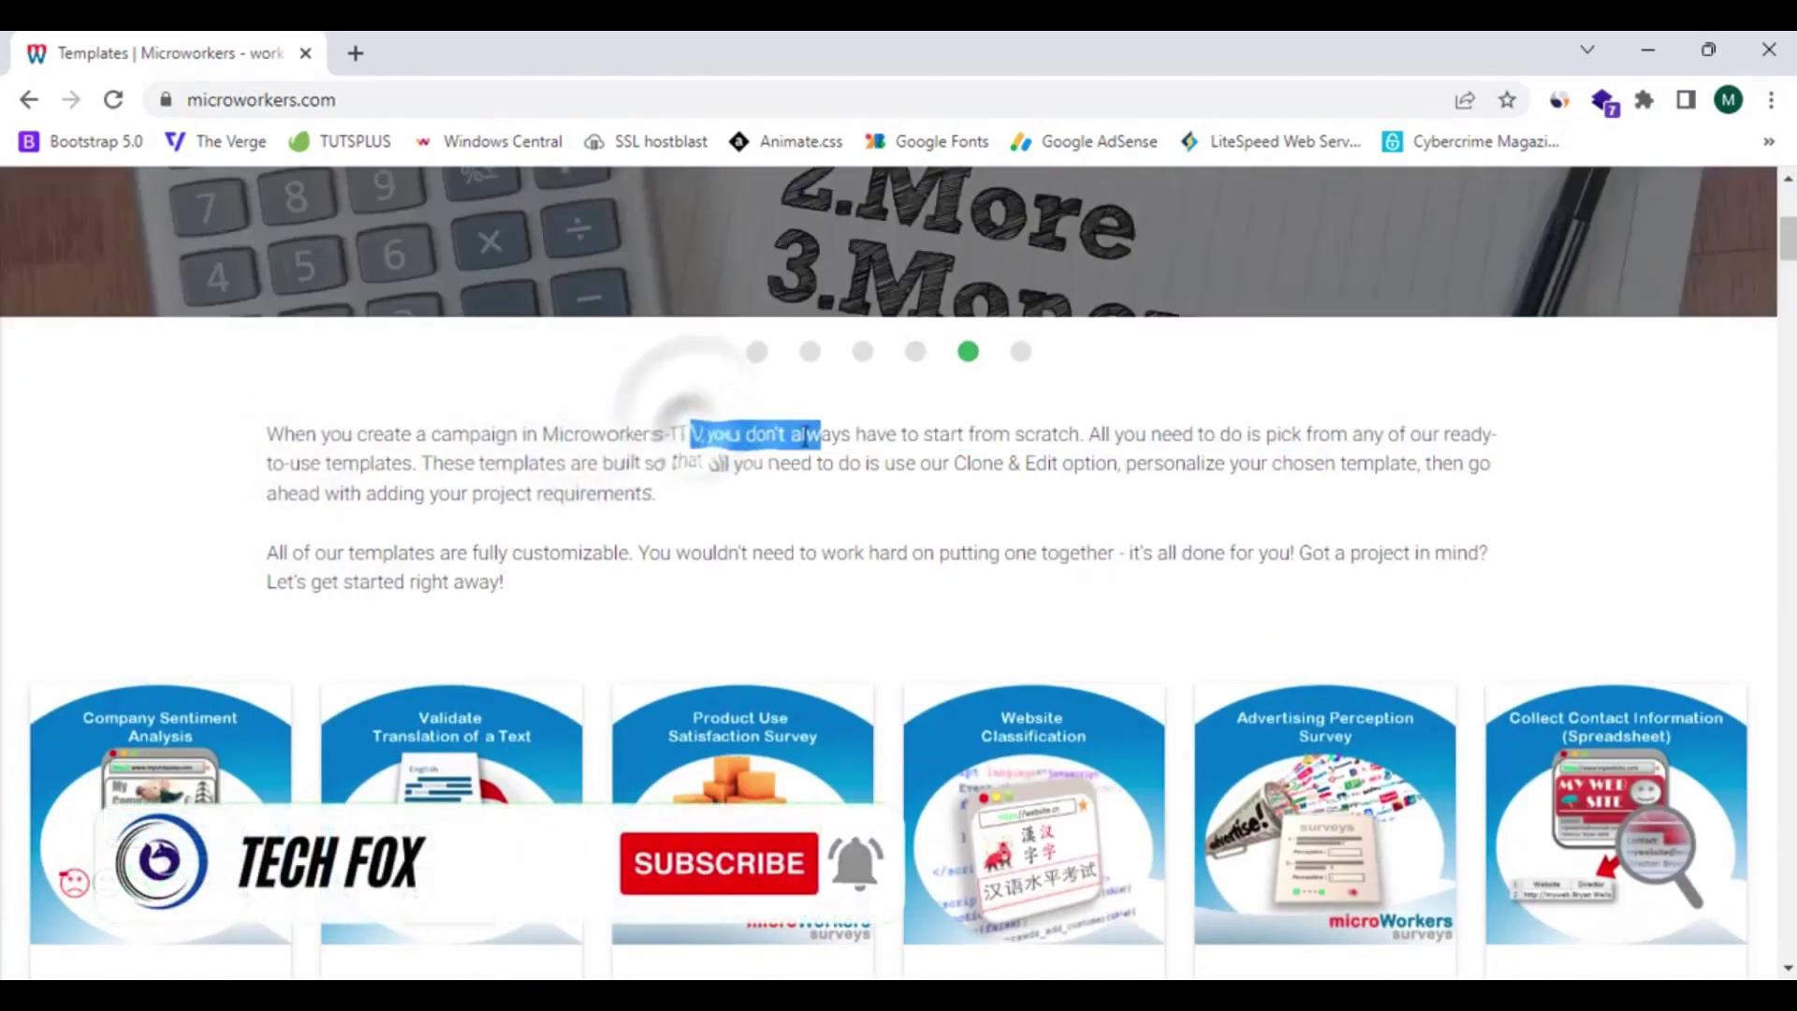
{"action": "left_click", "coordinate": [731, 433]}
{"action": "left_click", "coordinate": [982, 434]}
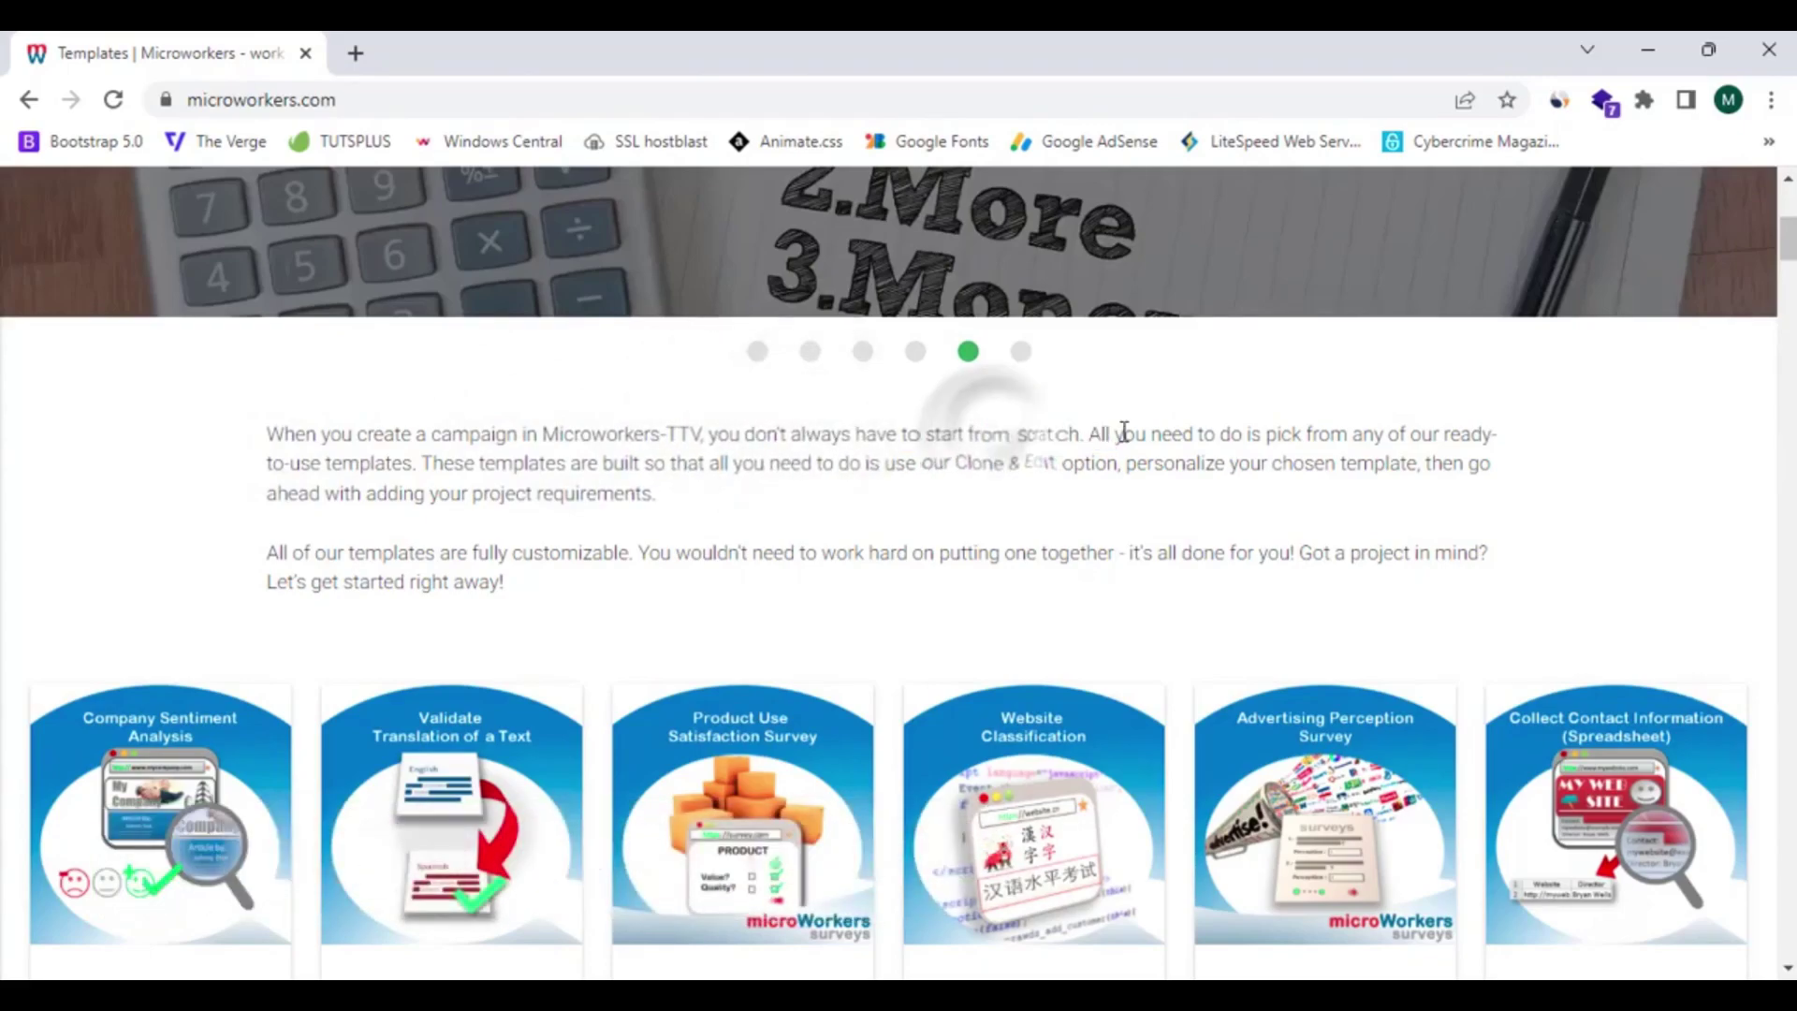
{"action": "left_click", "coordinate": [1124, 431]}
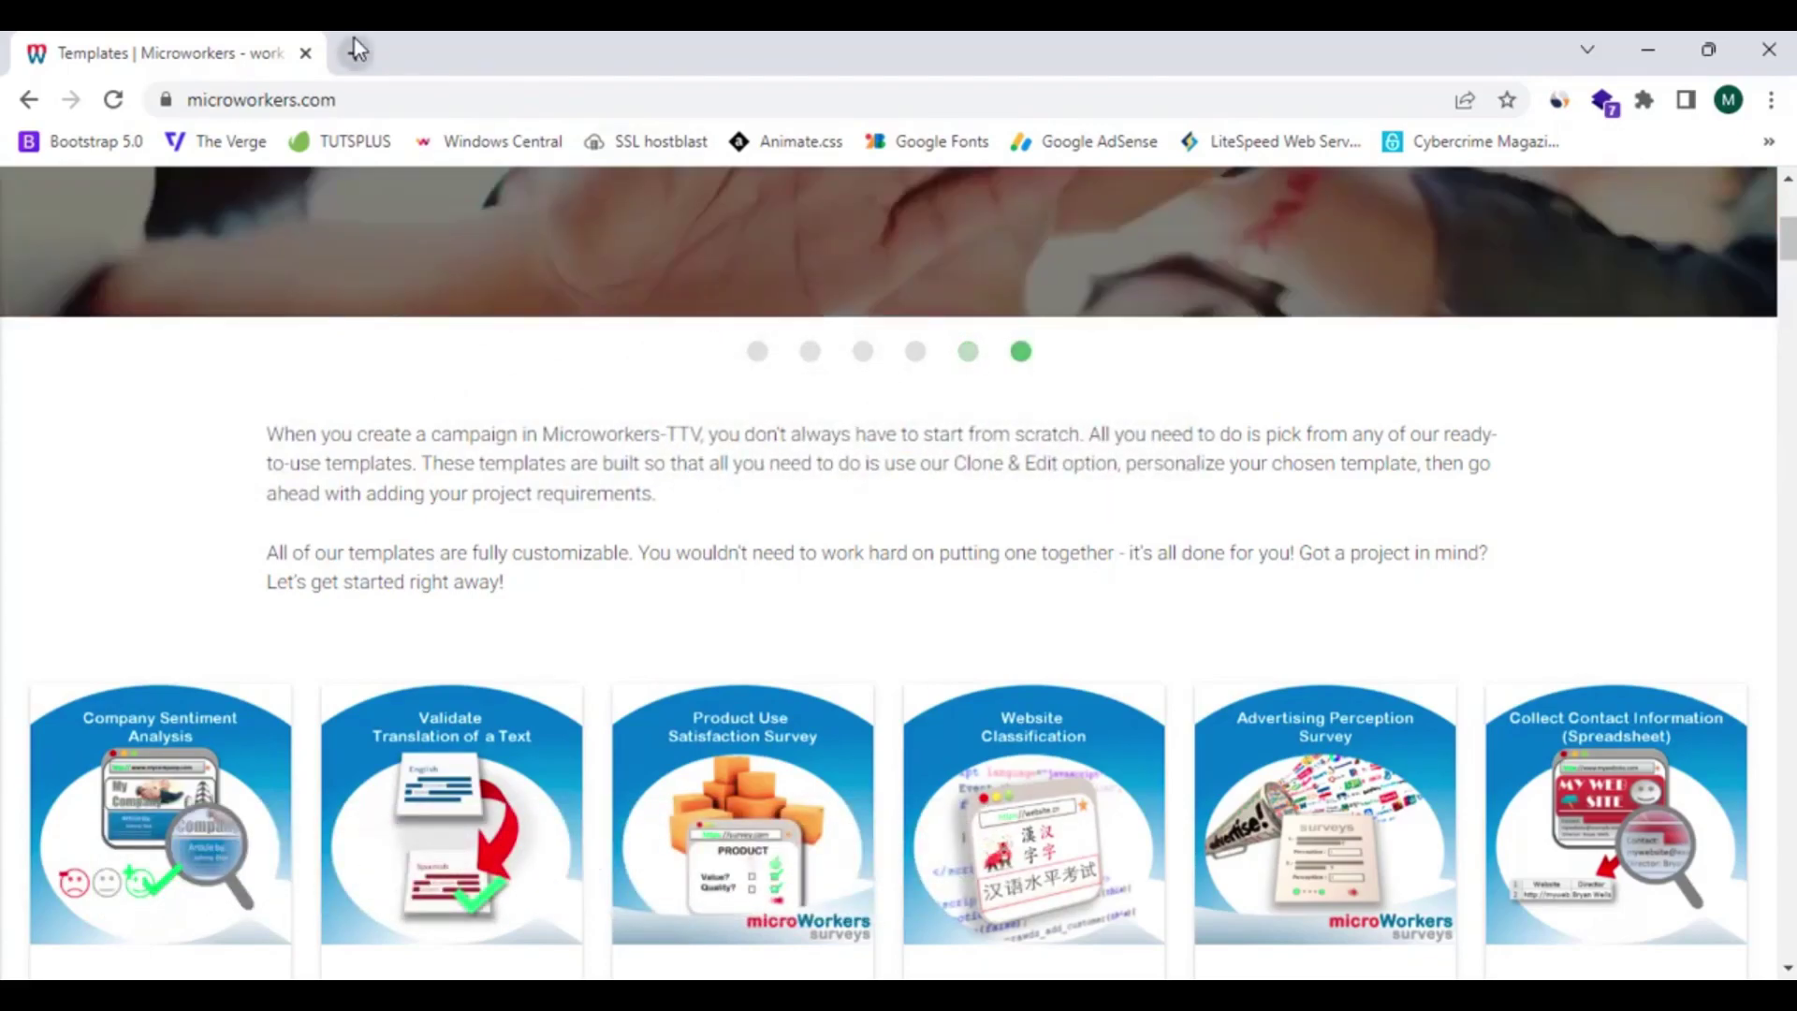
{"action": "left_click", "coordinate": [356, 43]}
{"action": "type", "text": "sproutgigs.com"}
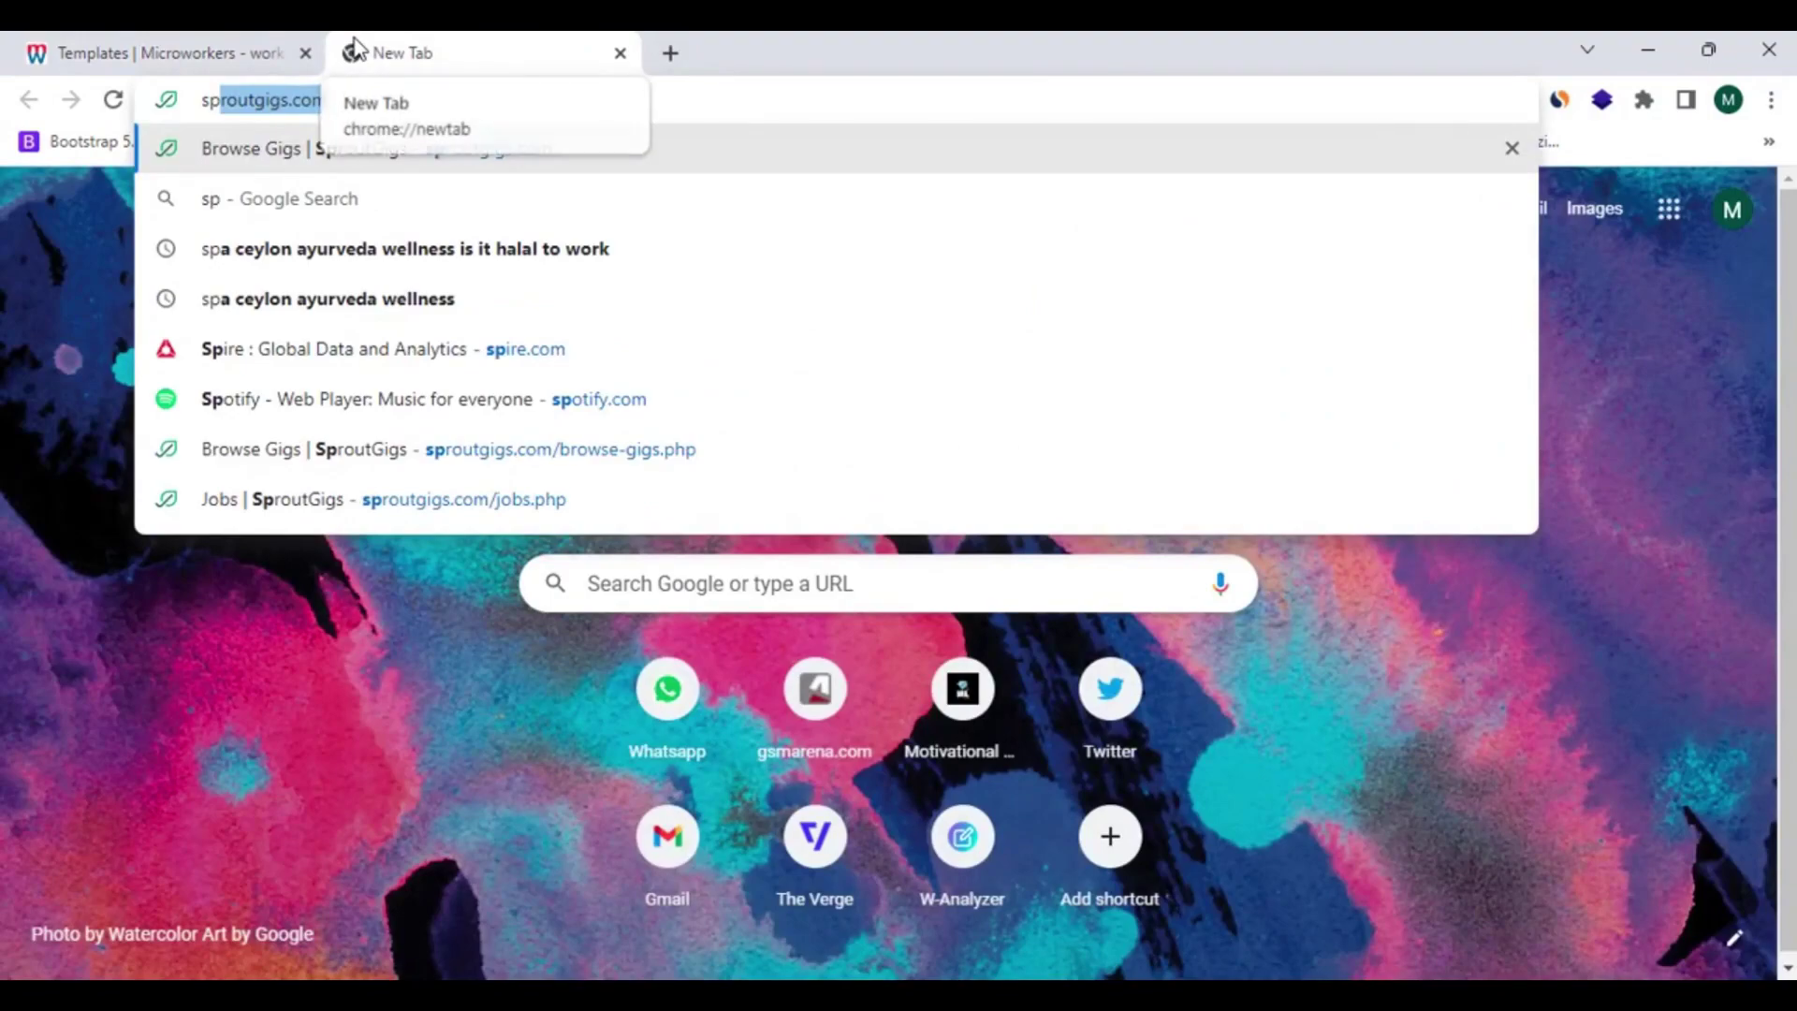
{"action": "key", "text": "Return"}
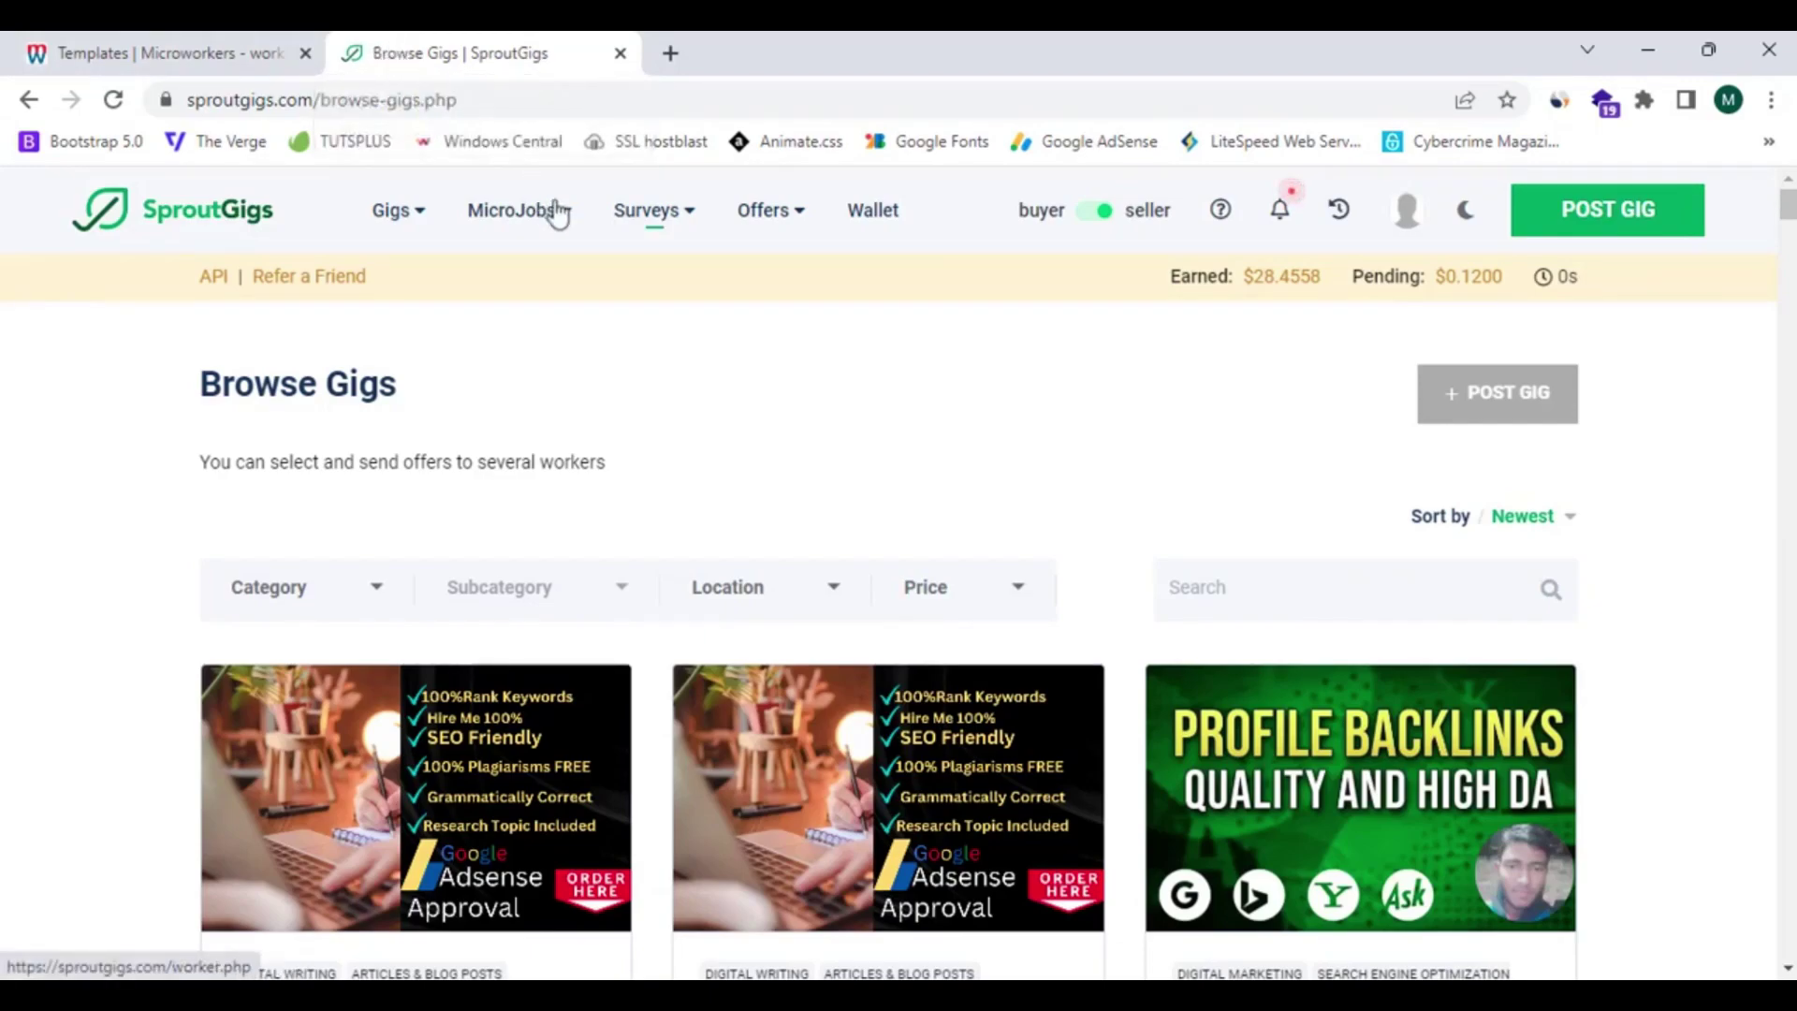
{"action": "mouse_move", "coordinate": [517, 209]}
{"action": "left_click", "coordinate": [558, 289]}
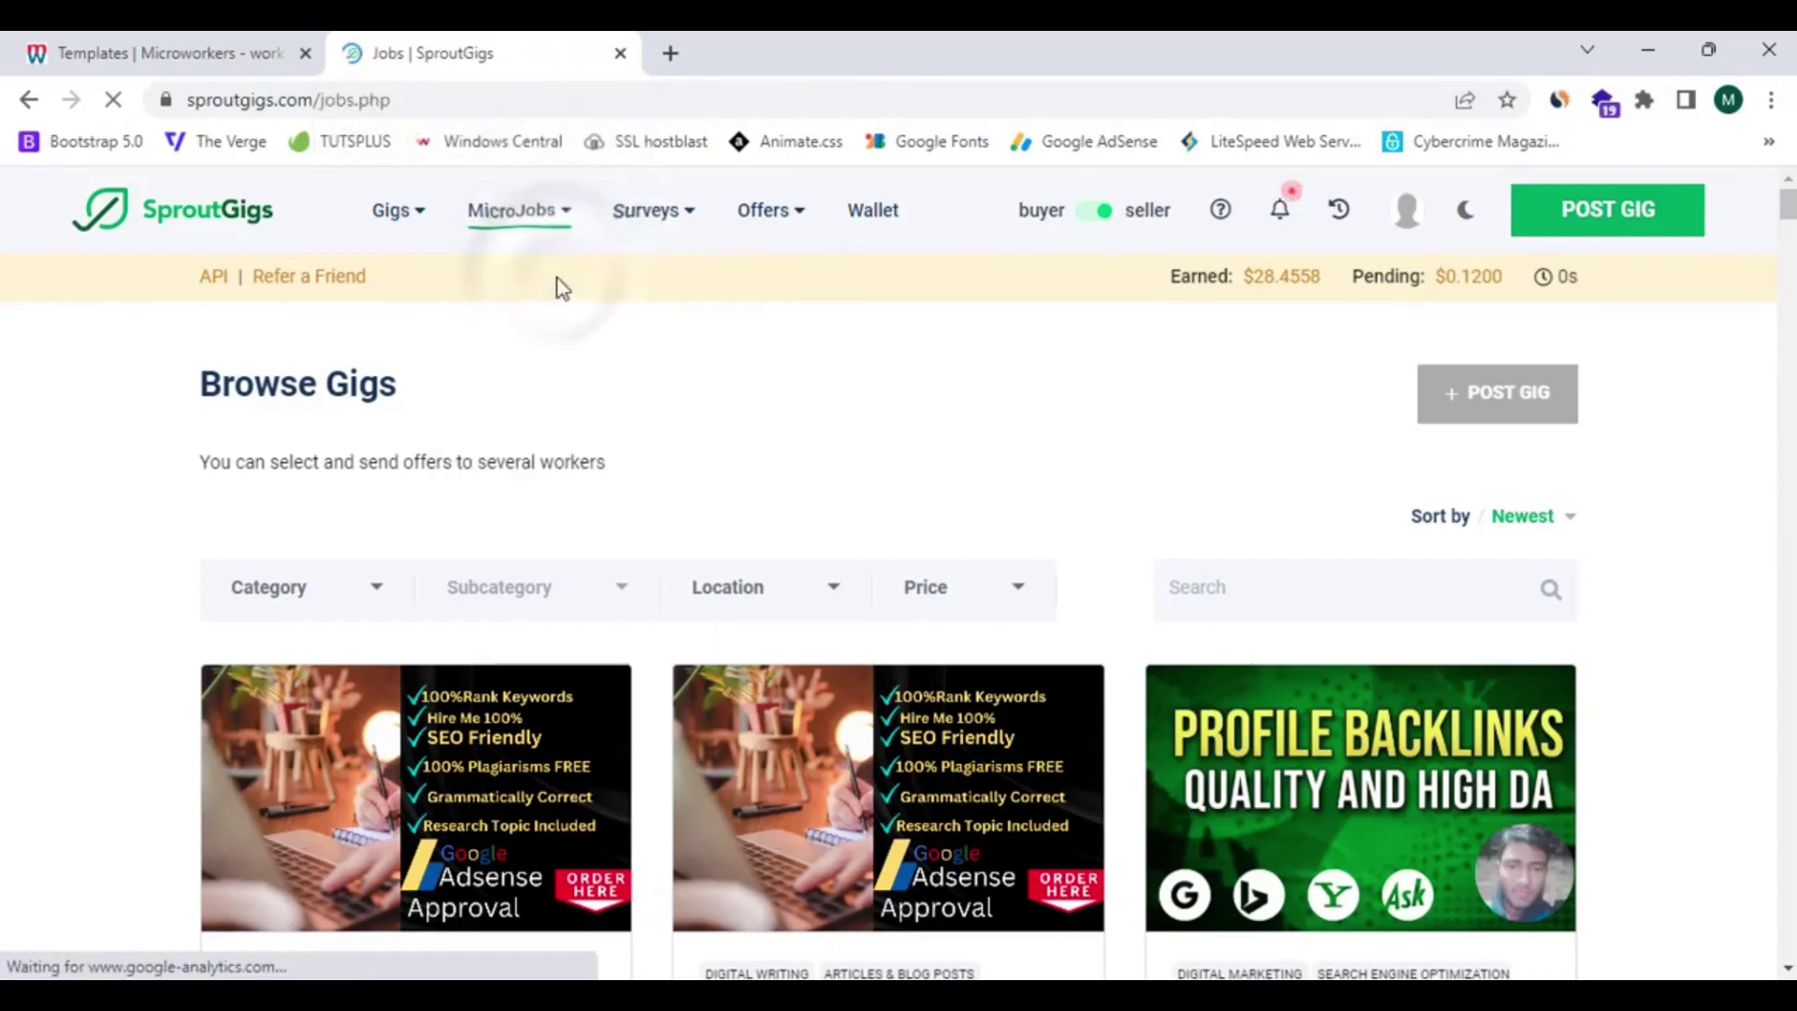
{"action": "scroll", "coordinate": [525, 374], "scroll_direction": "down", "scroll_amount": 4}
{"action": "scroll", "coordinate": [496, 450], "scroll_direction": "up", "scroll_amount": 4}
{"action": "left_click", "coordinate": [486, 470]}
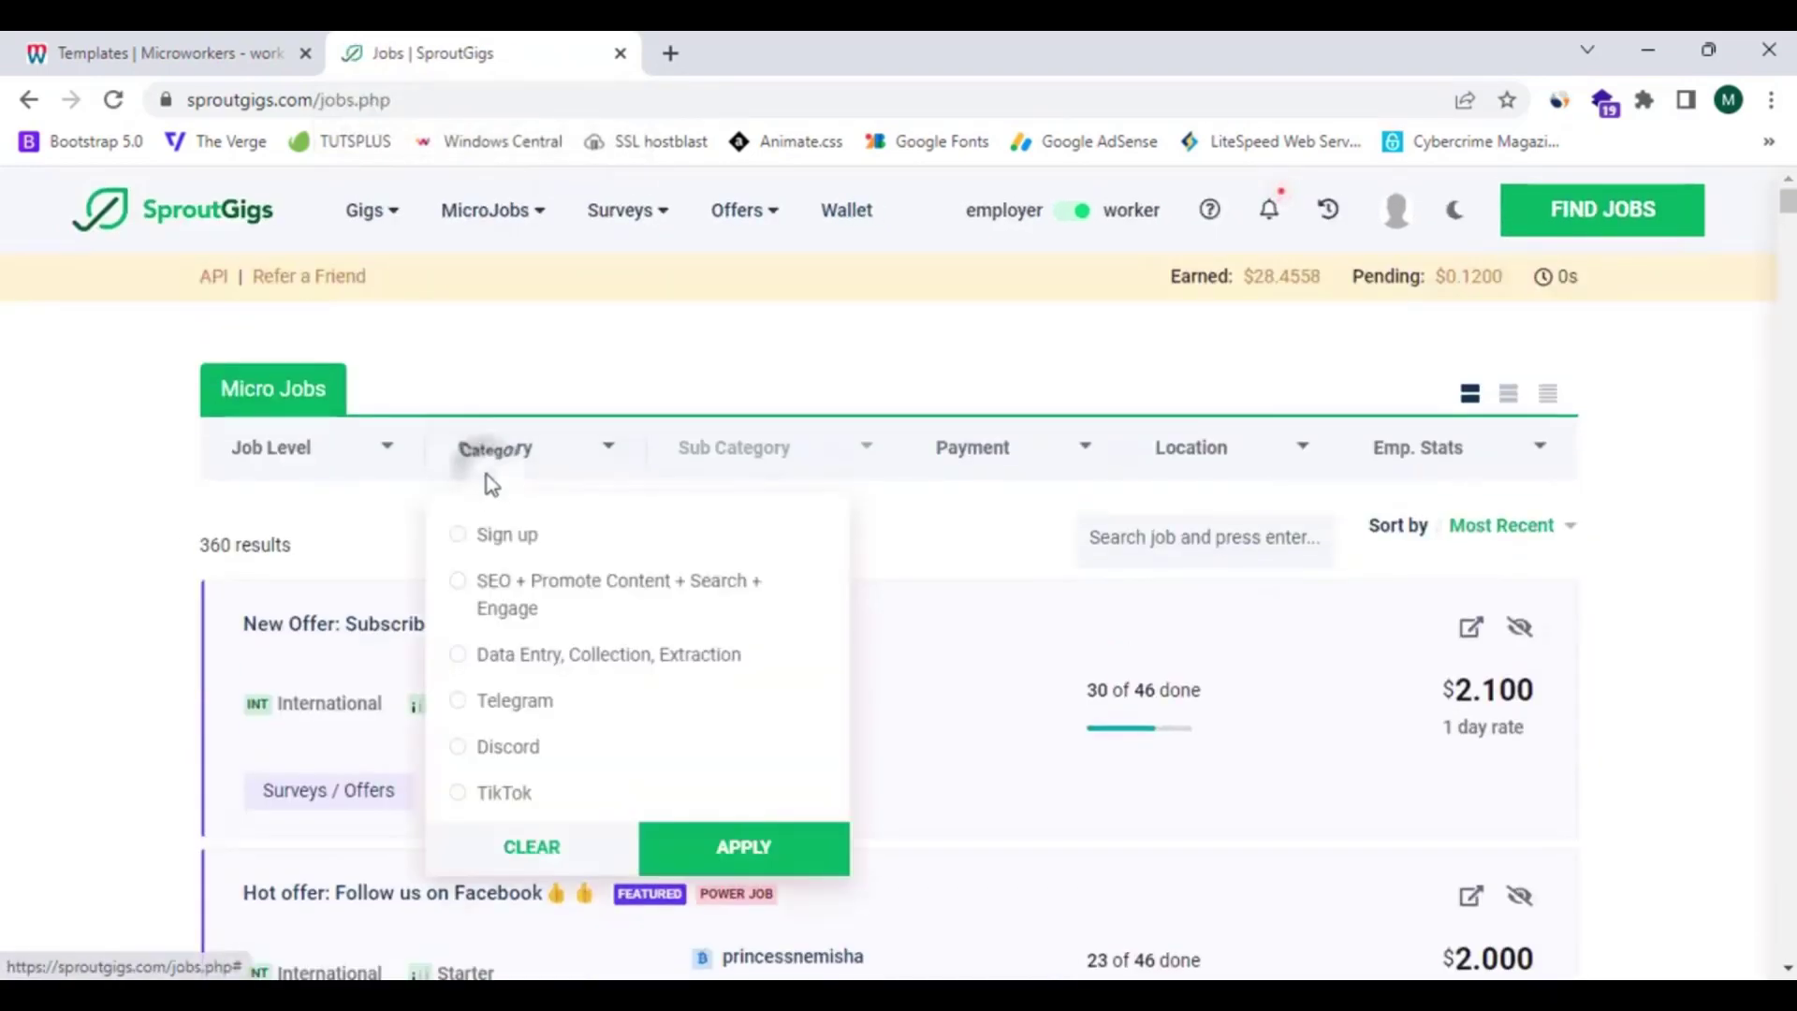
{"action": "scroll", "coordinate": [550, 618], "scroll_direction": "down", "scroll_amount": 2}
{"action": "scroll", "coordinate": [551, 618], "scroll_direction": "up", "scroll_amount": 2}
{"action": "scroll", "coordinate": [550, 617], "scroll_direction": "down", "scroll_amount": 7}
{"action": "scroll", "coordinate": [552, 618], "scroll_direction": "up", "scroll_amount": 7}
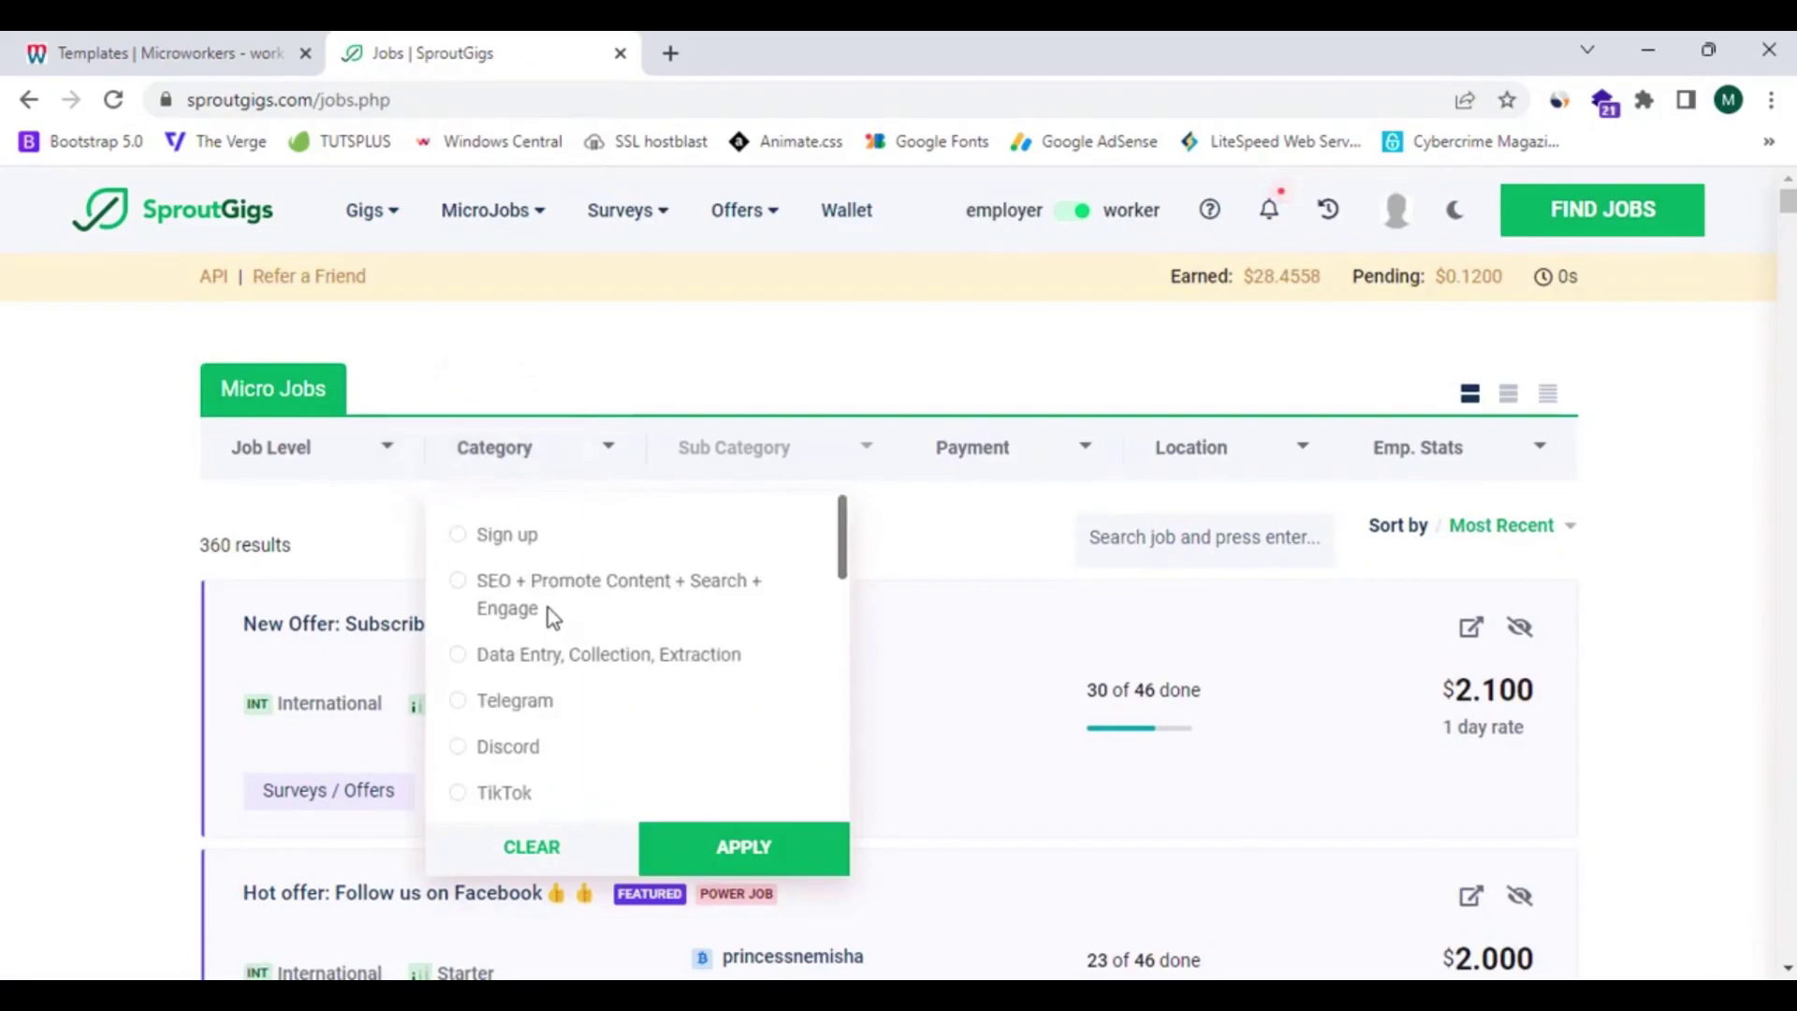
{"action": "key", "text": "ctrl+w"}
{"action": "scroll", "coordinate": [547, 614], "scroll_direction": "down", "scroll_amount": 5}
{"action": "scroll", "coordinate": [552, 614], "scroll_direction": "down", "scroll_amount": 3}
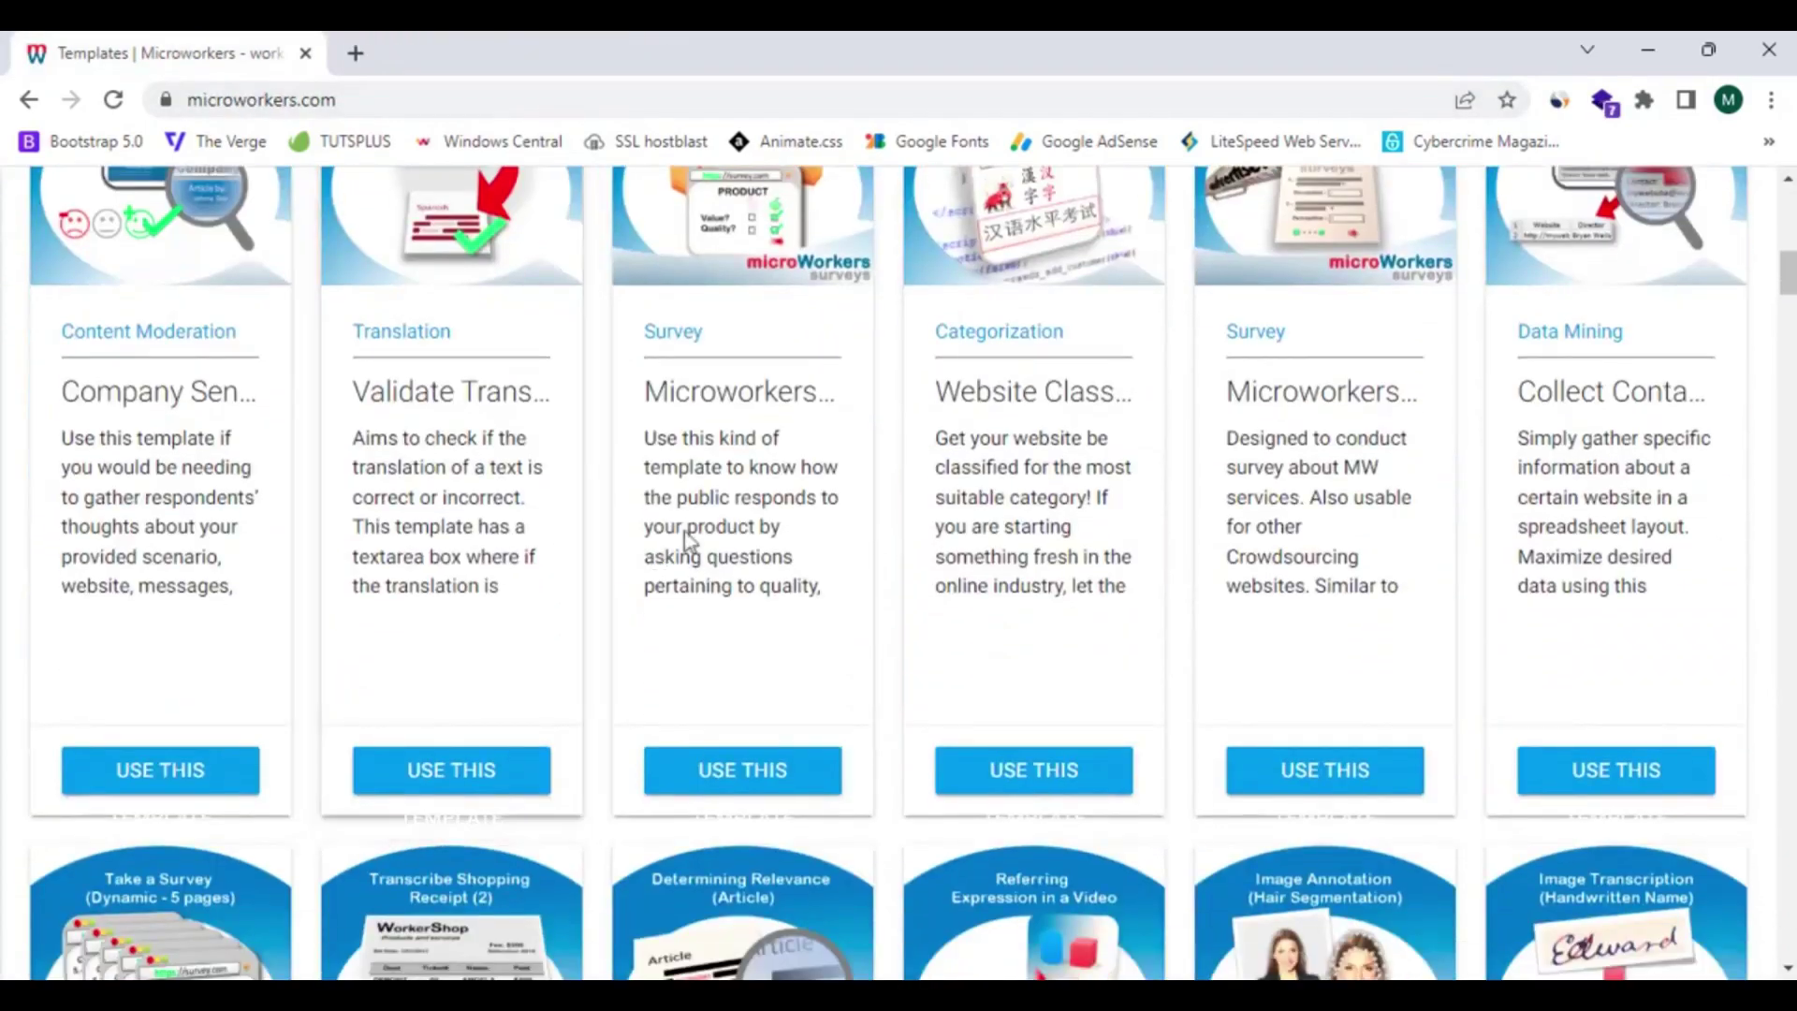
{"action": "scroll", "coordinate": [737, 505], "scroll_direction": "down", "scroll_amount": 7}
{"action": "scroll", "coordinate": [736, 506], "scroll_direction": "down", "scroll_amount": 8}
{"action": "scroll", "coordinate": [805, 506], "scroll_direction": "down", "scroll_amount": 10}
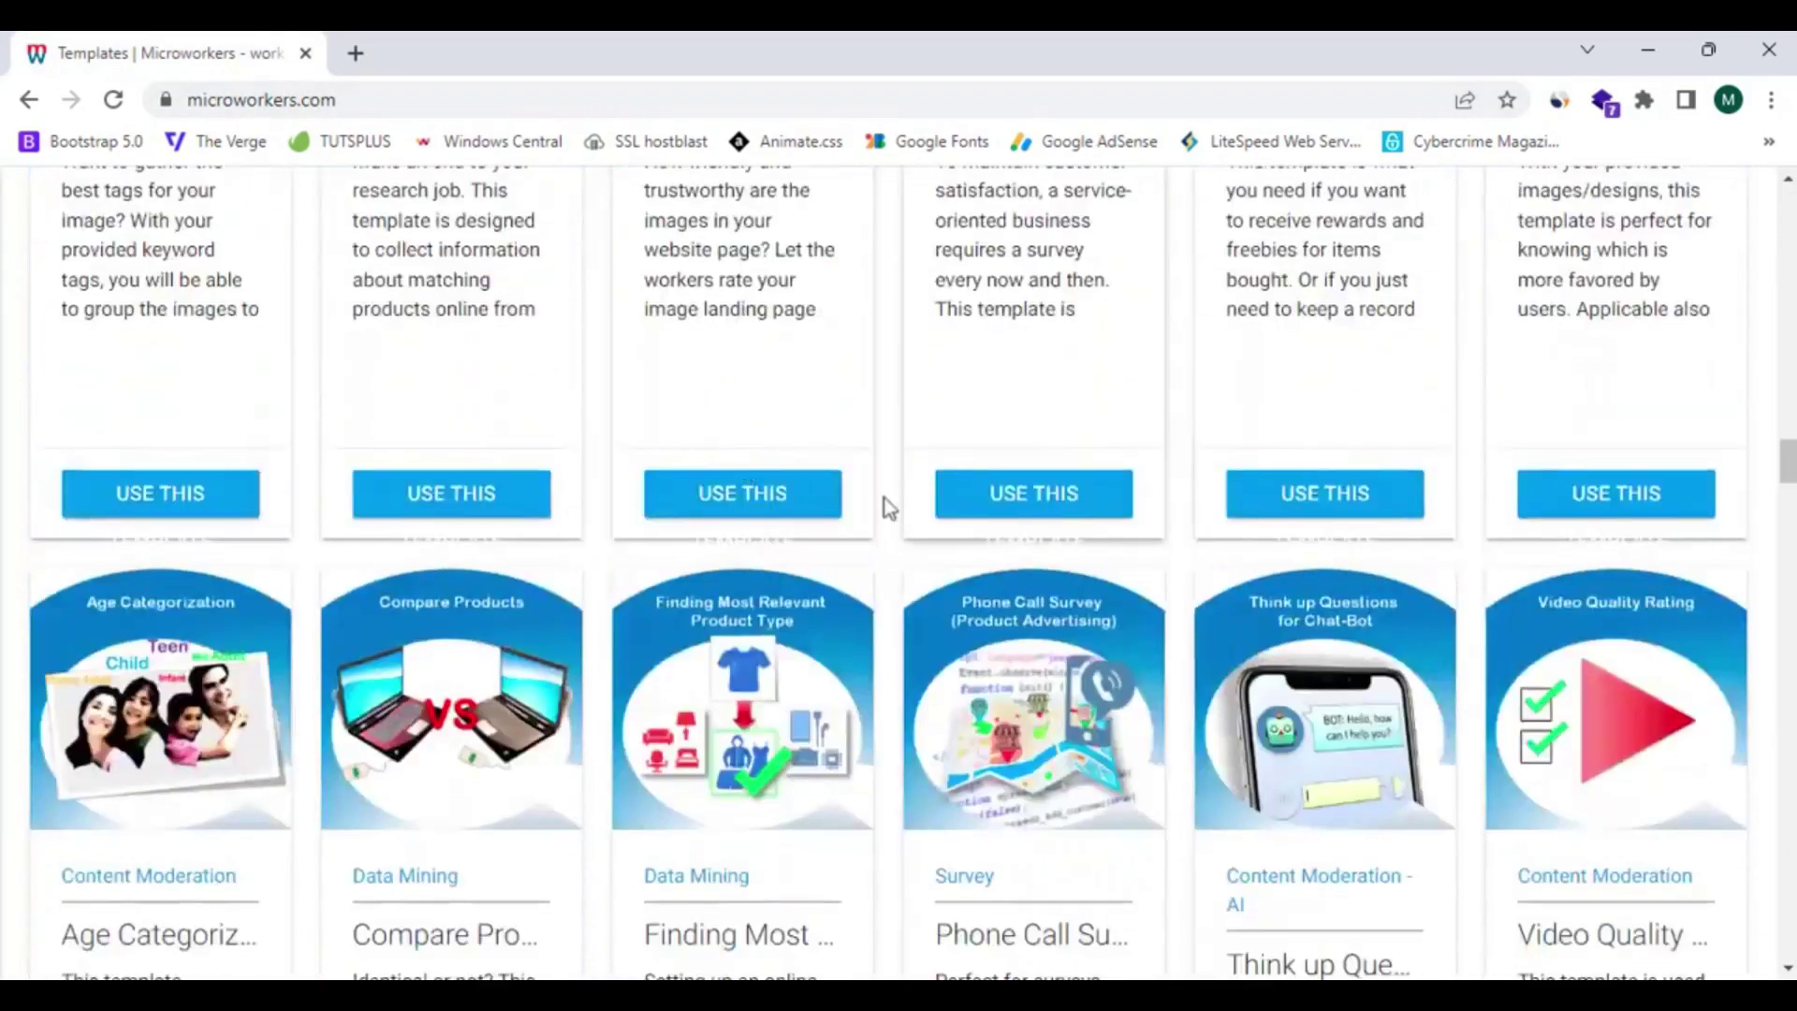
{"action": "left_click_drag", "start_coordinate": [1787, 472], "coordinate": [1788, 94]}
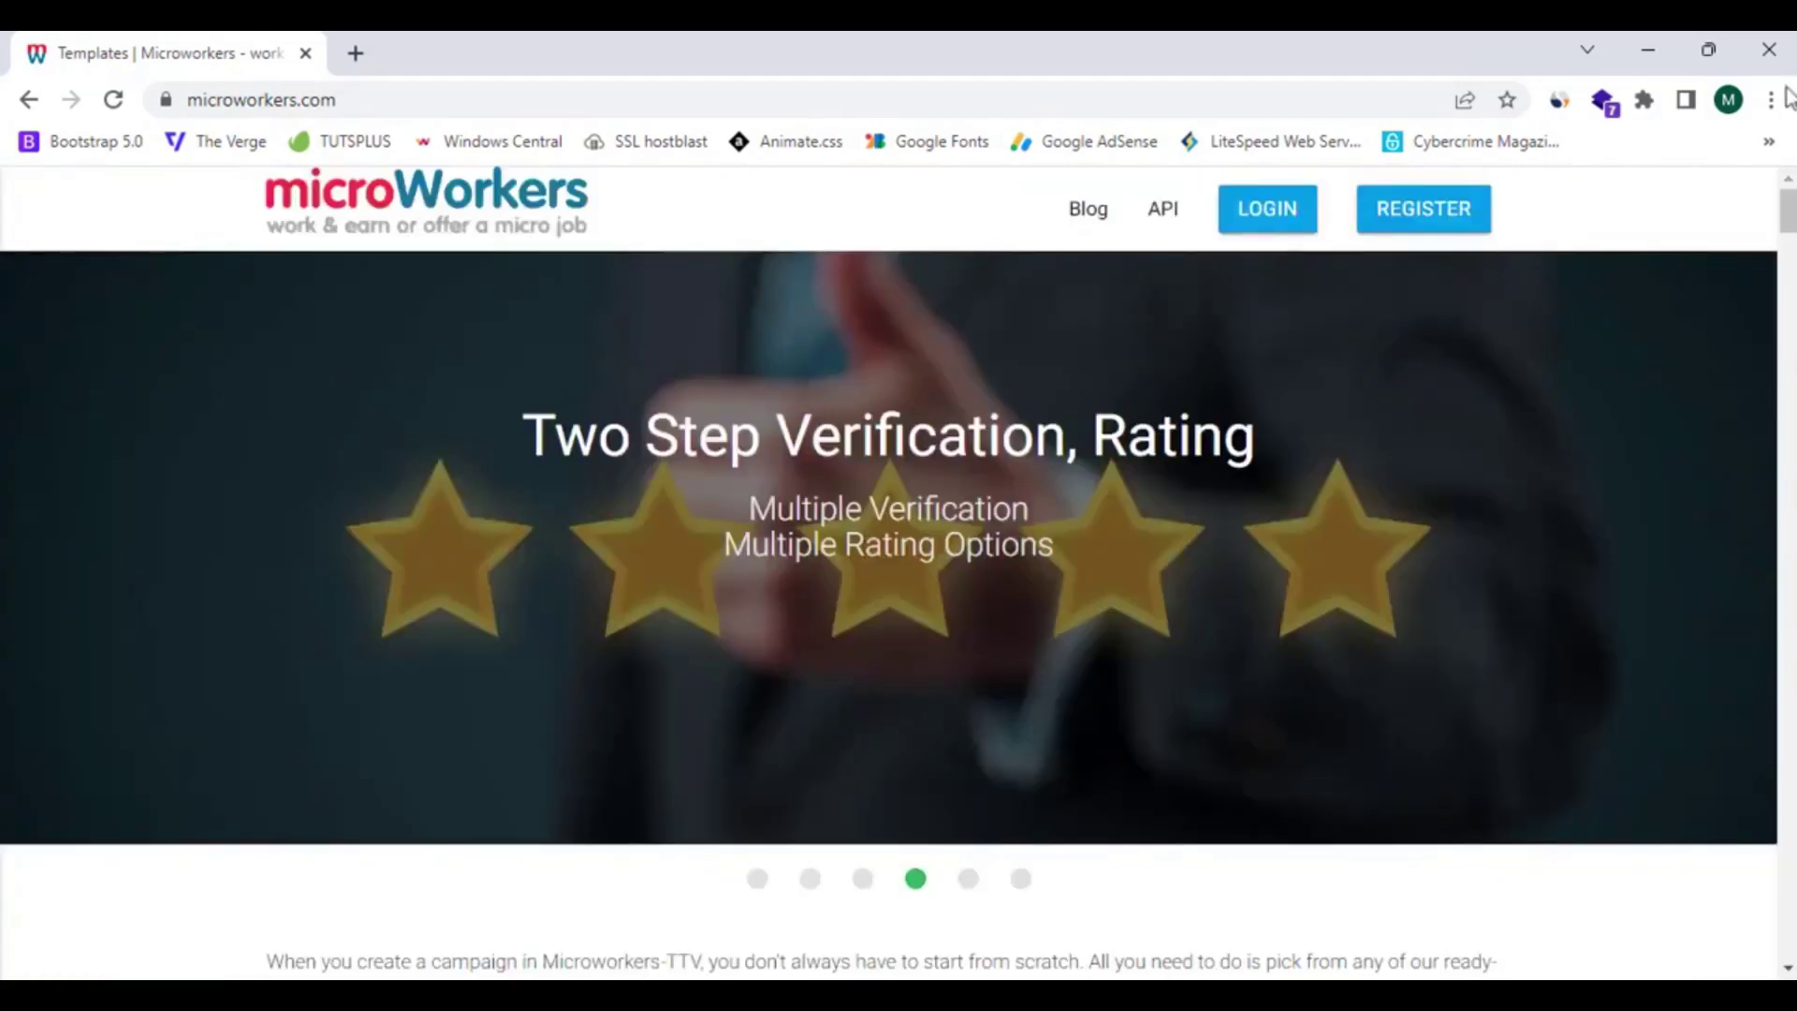
Open the Microworkers sign-up page and scroll down the registration form
{"action": "left_click", "coordinate": [1401, 221]}
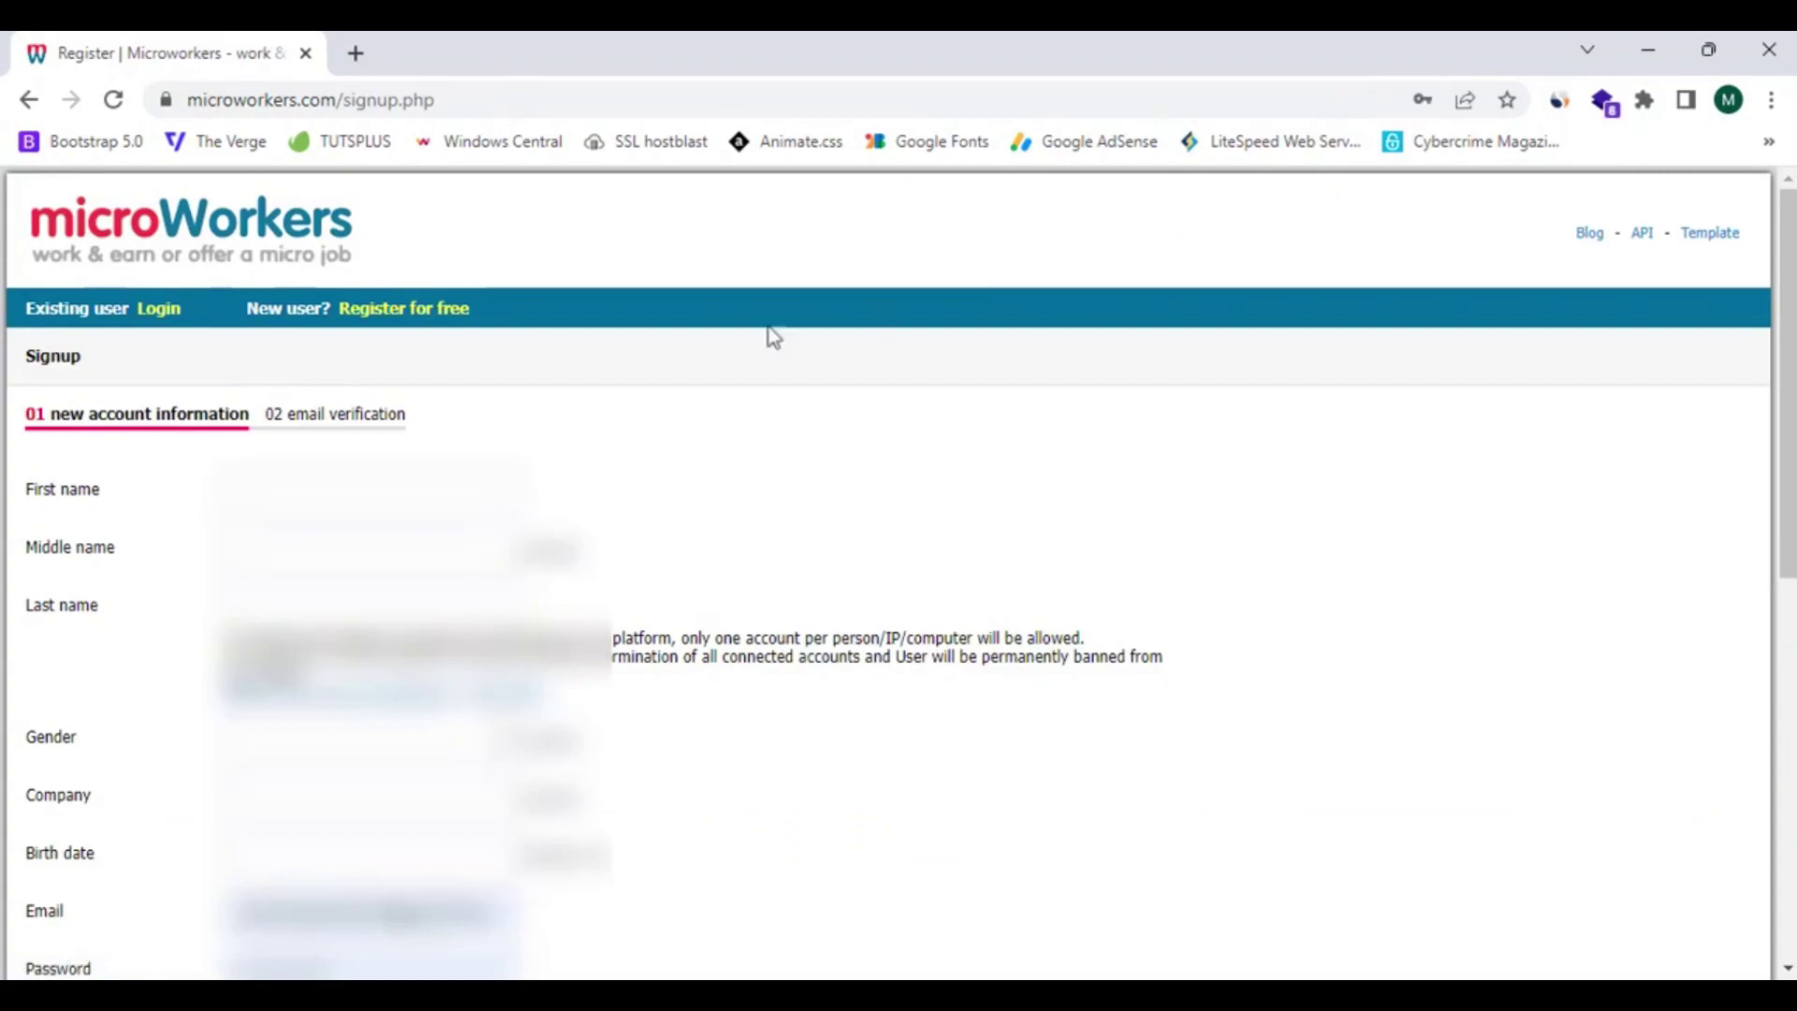
{"action": "scroll", "coordinate": [473, 390], "scroll_direction": "down", "scroll_amount": 2}
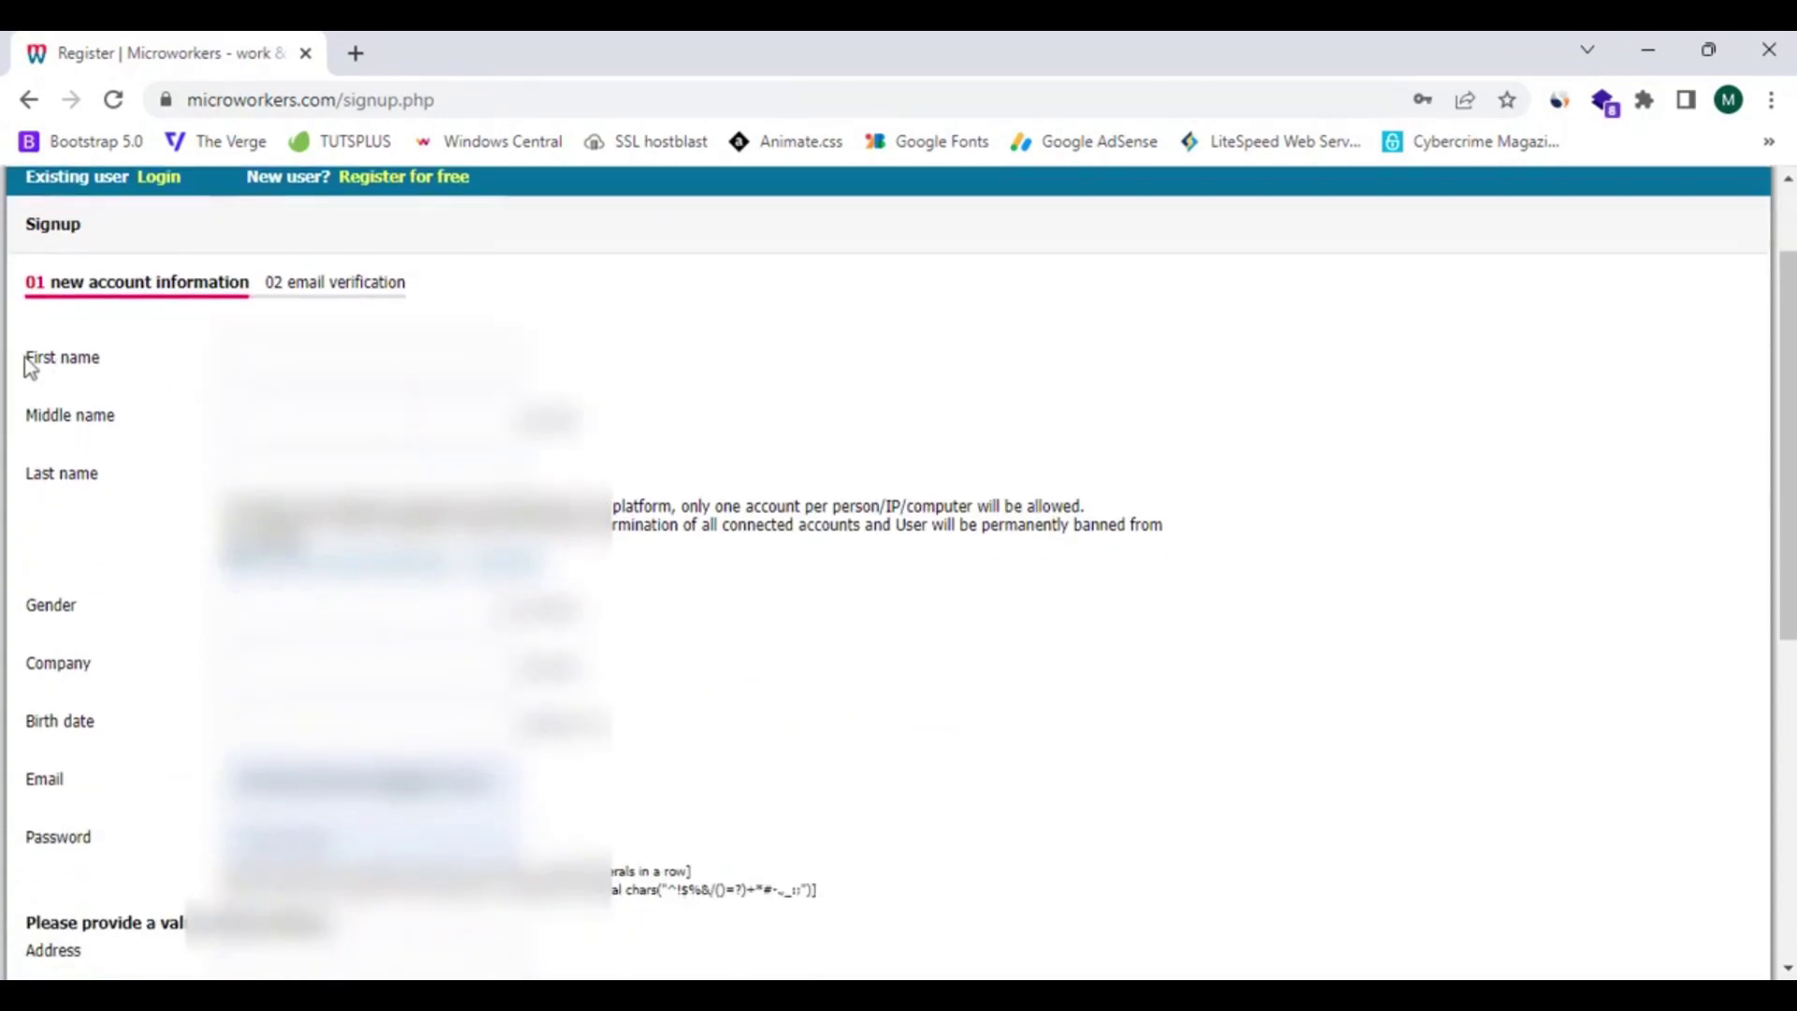
{"action": "left_click_drag", "start_coordinate": [38, 370], "coordinate": [101, 364]}
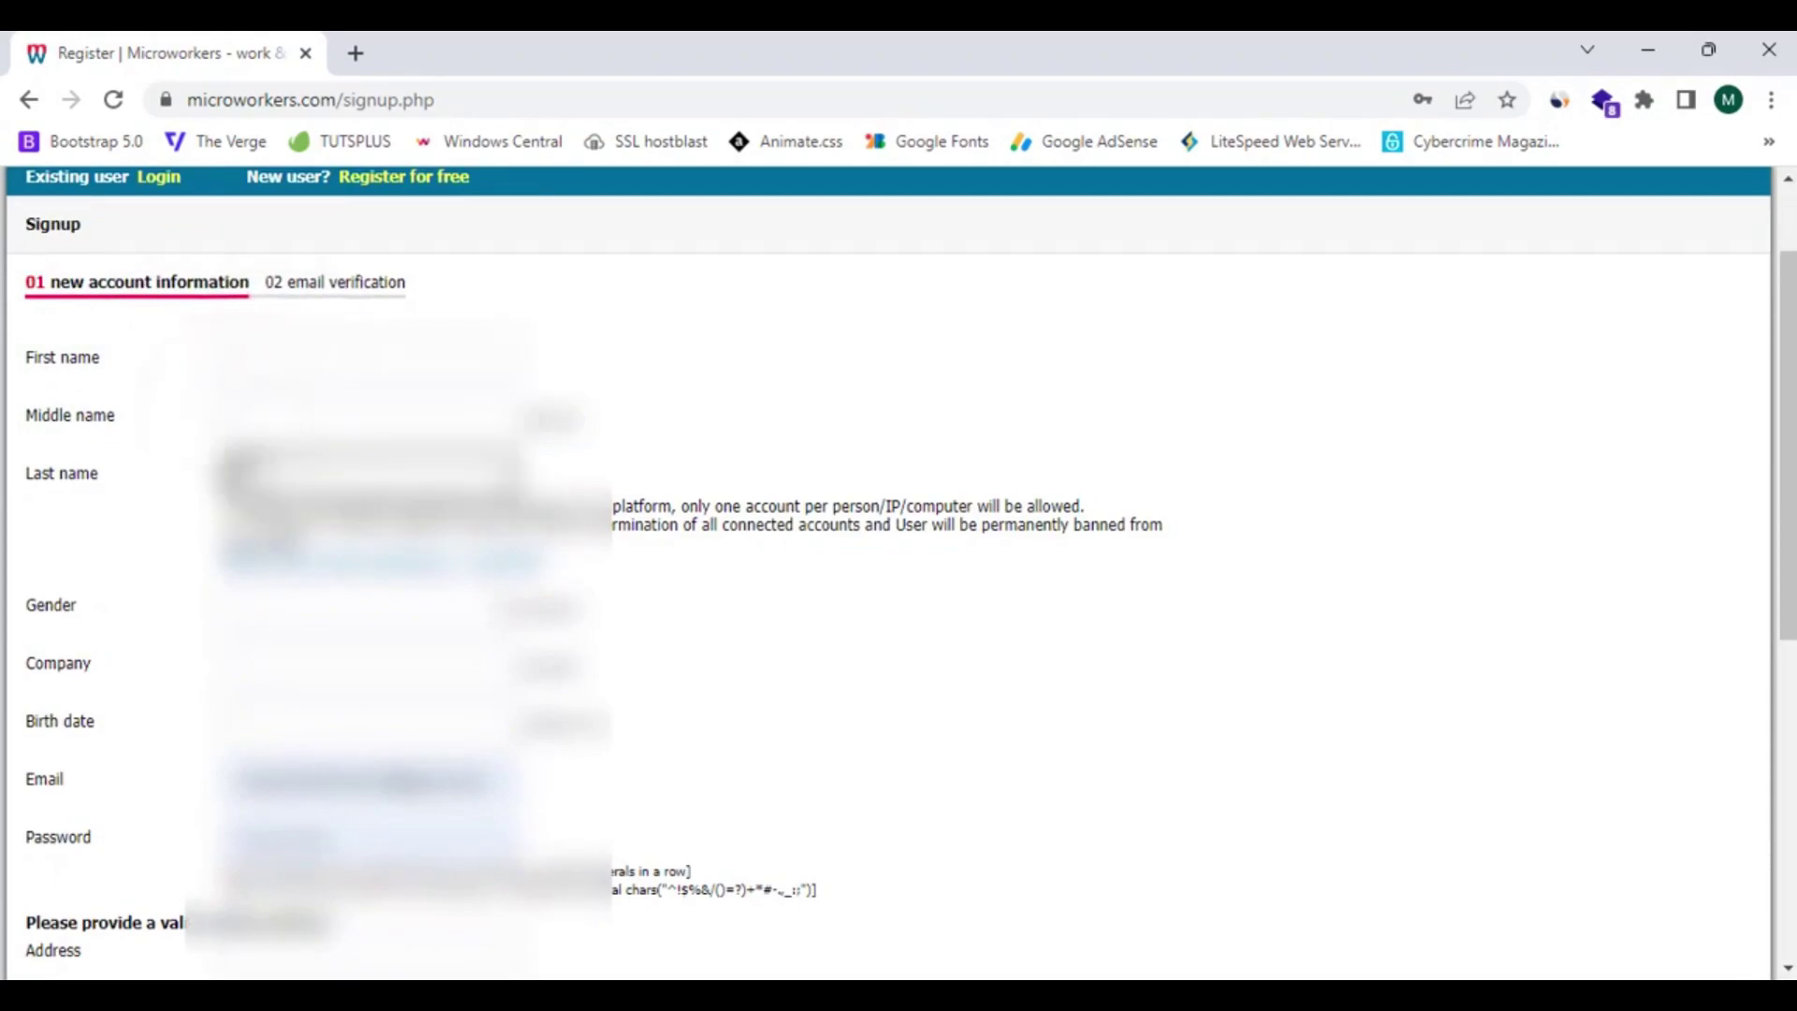
{"action": "scroll", "coordinate": [889, 571], "scroll_direction": "down", "scroll_amount": 1}
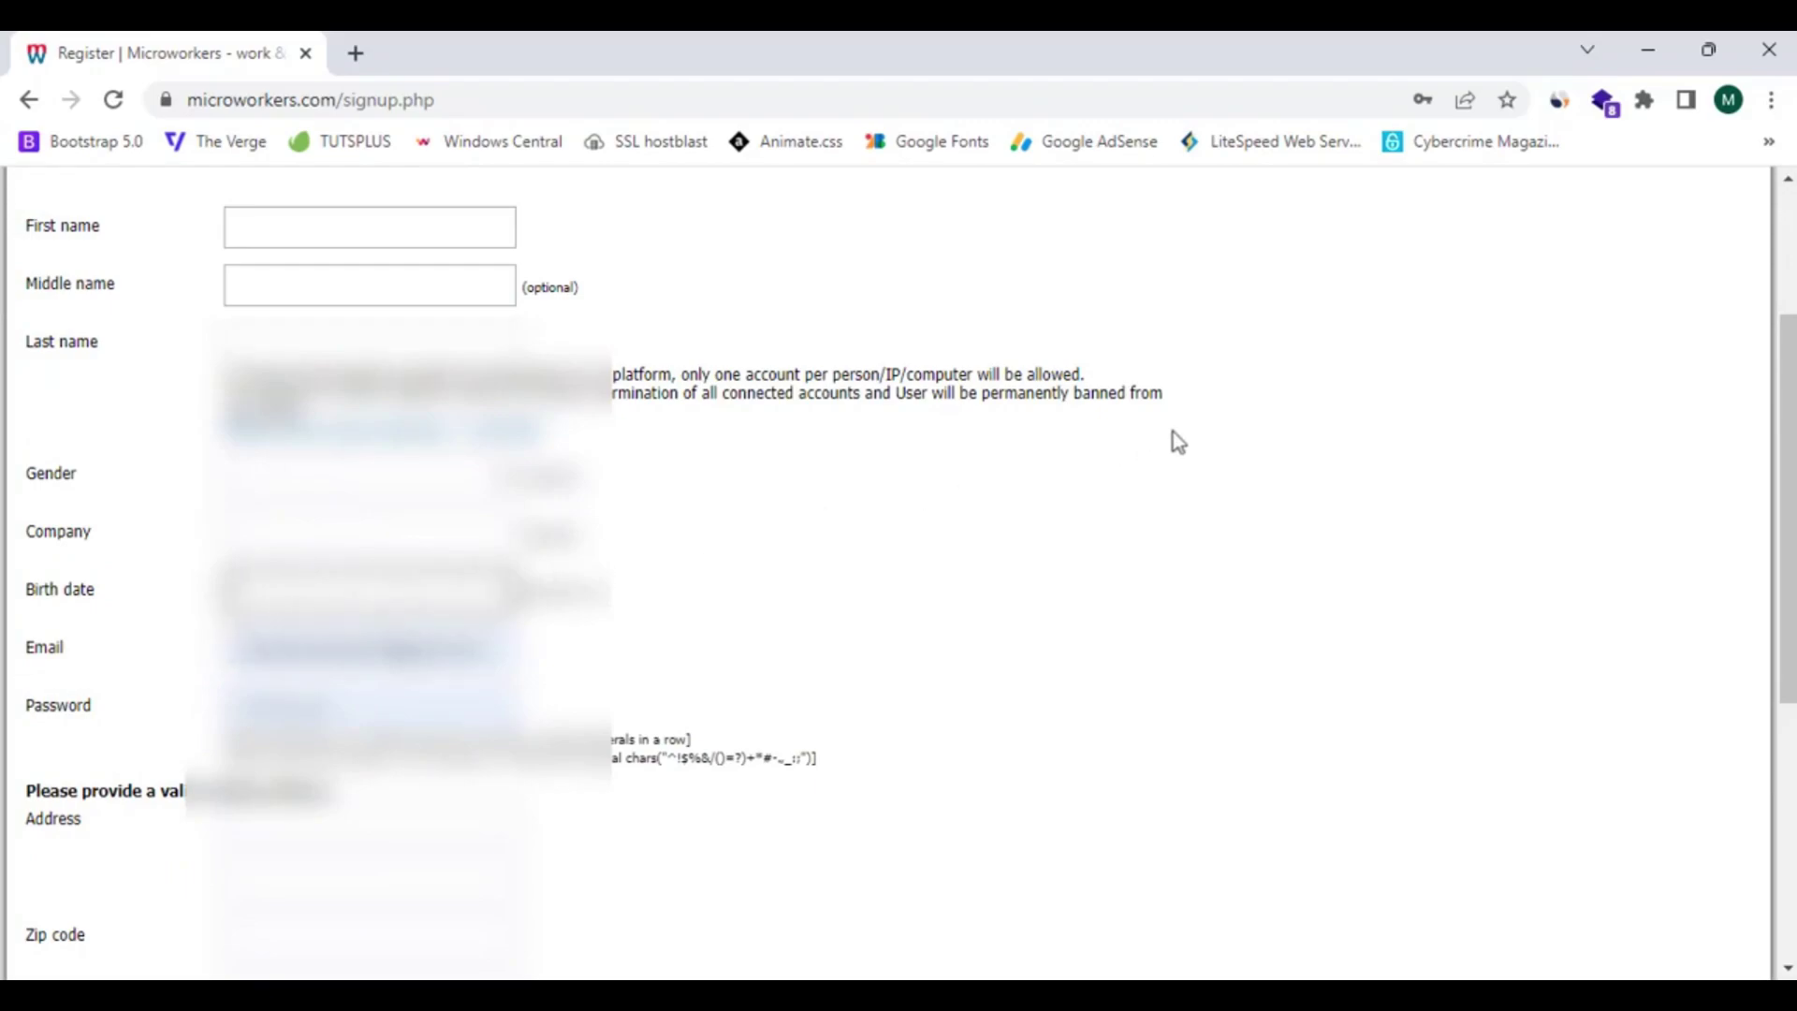
{"action": "scroll", "coordinate": [1181, 442], "scroll_direction": "down", "scroll_amount": 2}
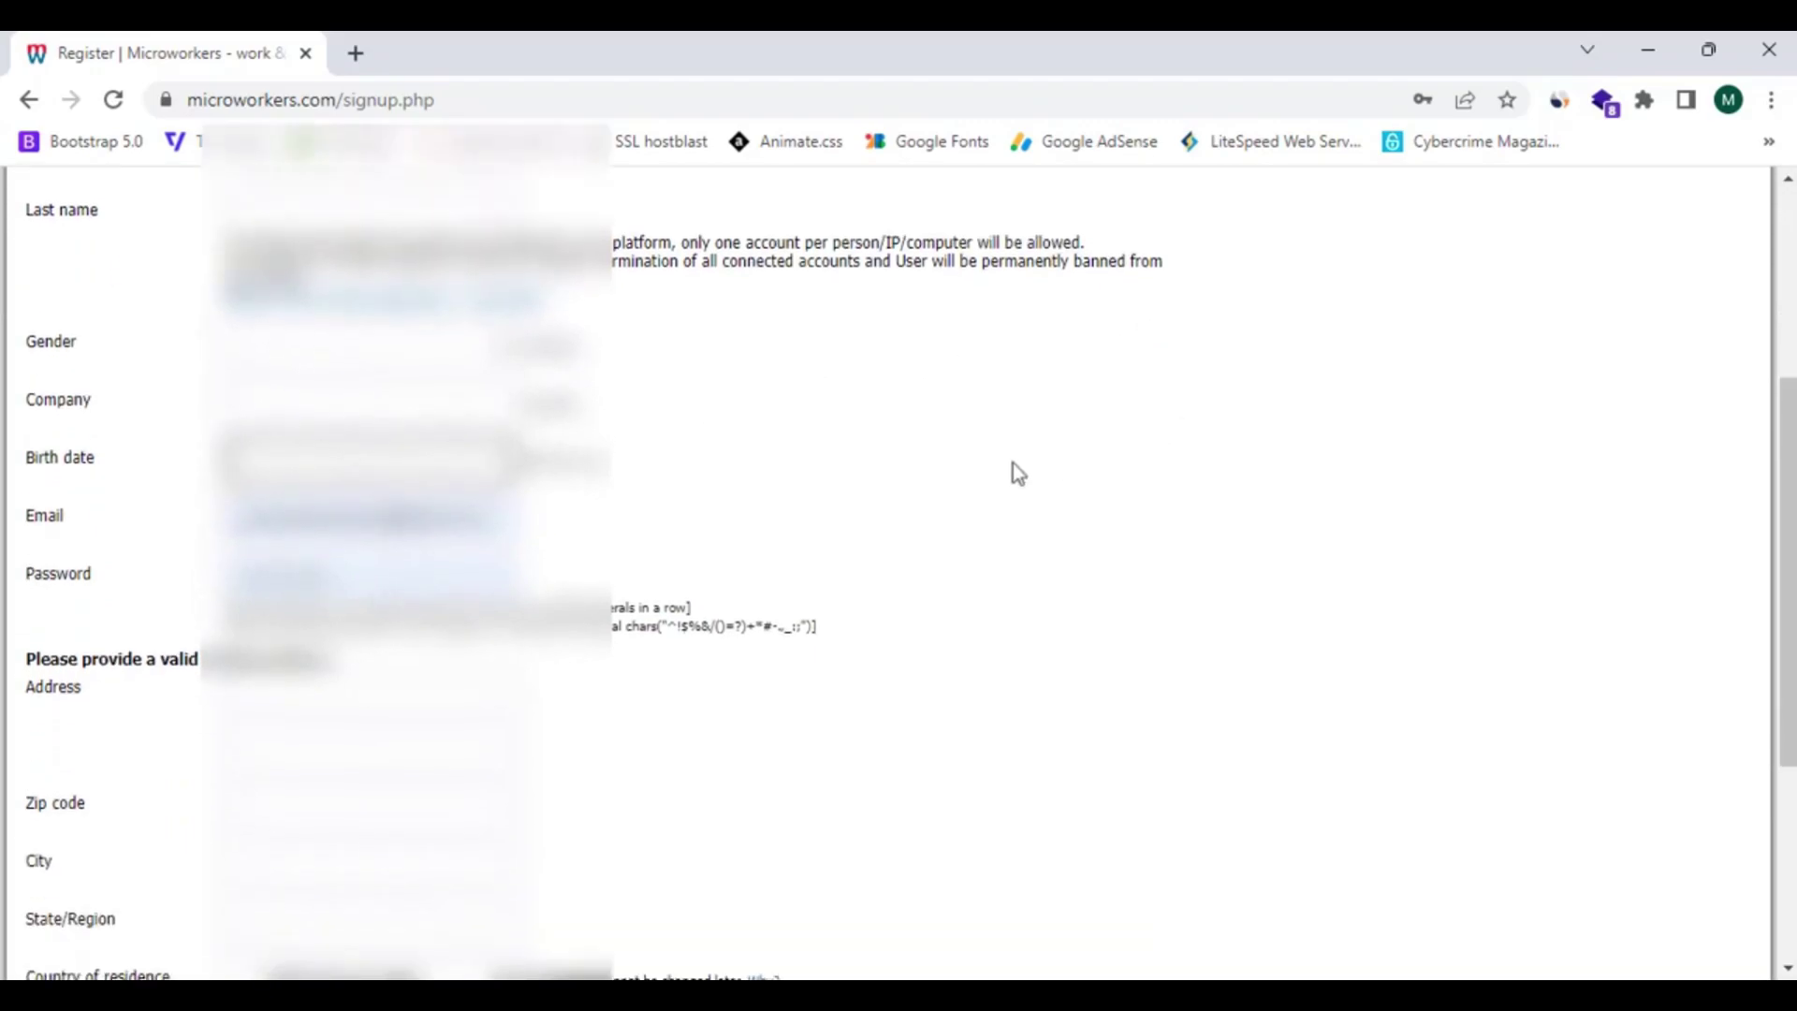
{"action": "left_click_drag", "start_coordinate": [35, 655], "coordinate": [230, 661]}
{"action": "left_click", "coordinate": [66, 666]}
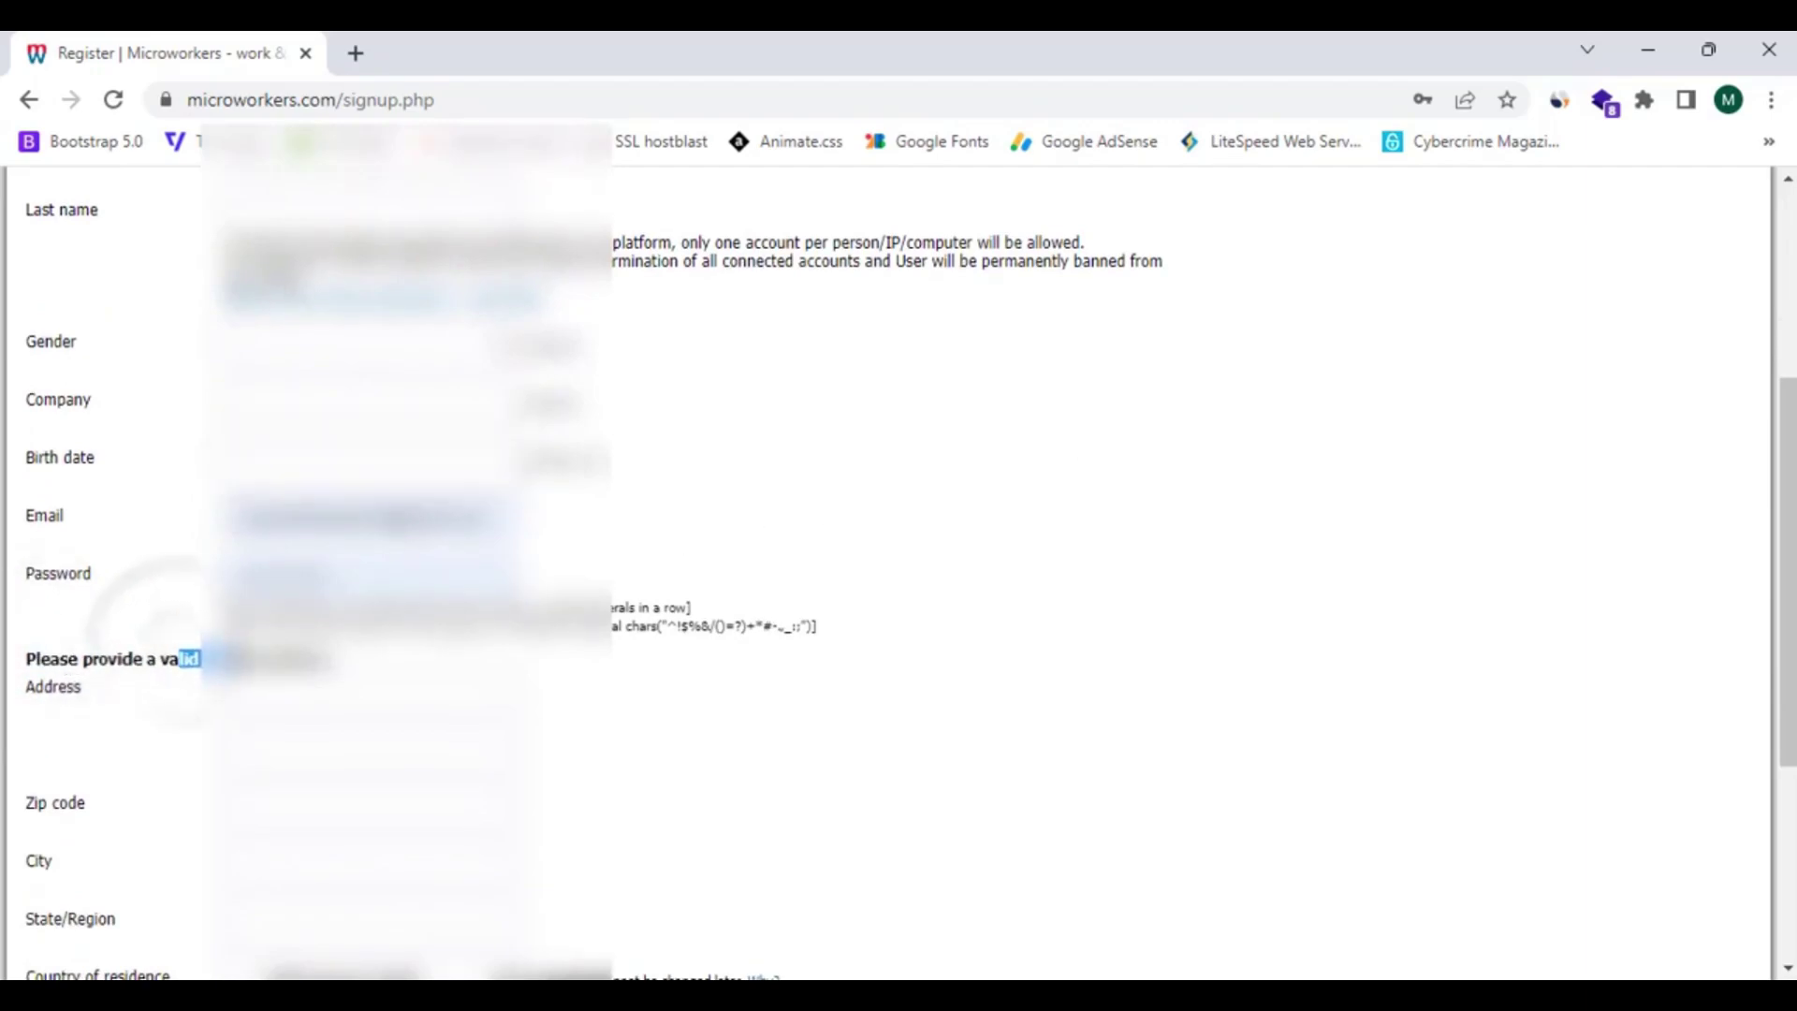
Move through the Address, Zip code, City and State/Region fields
{"action": "left_click", "coordinate": [253, 693]}
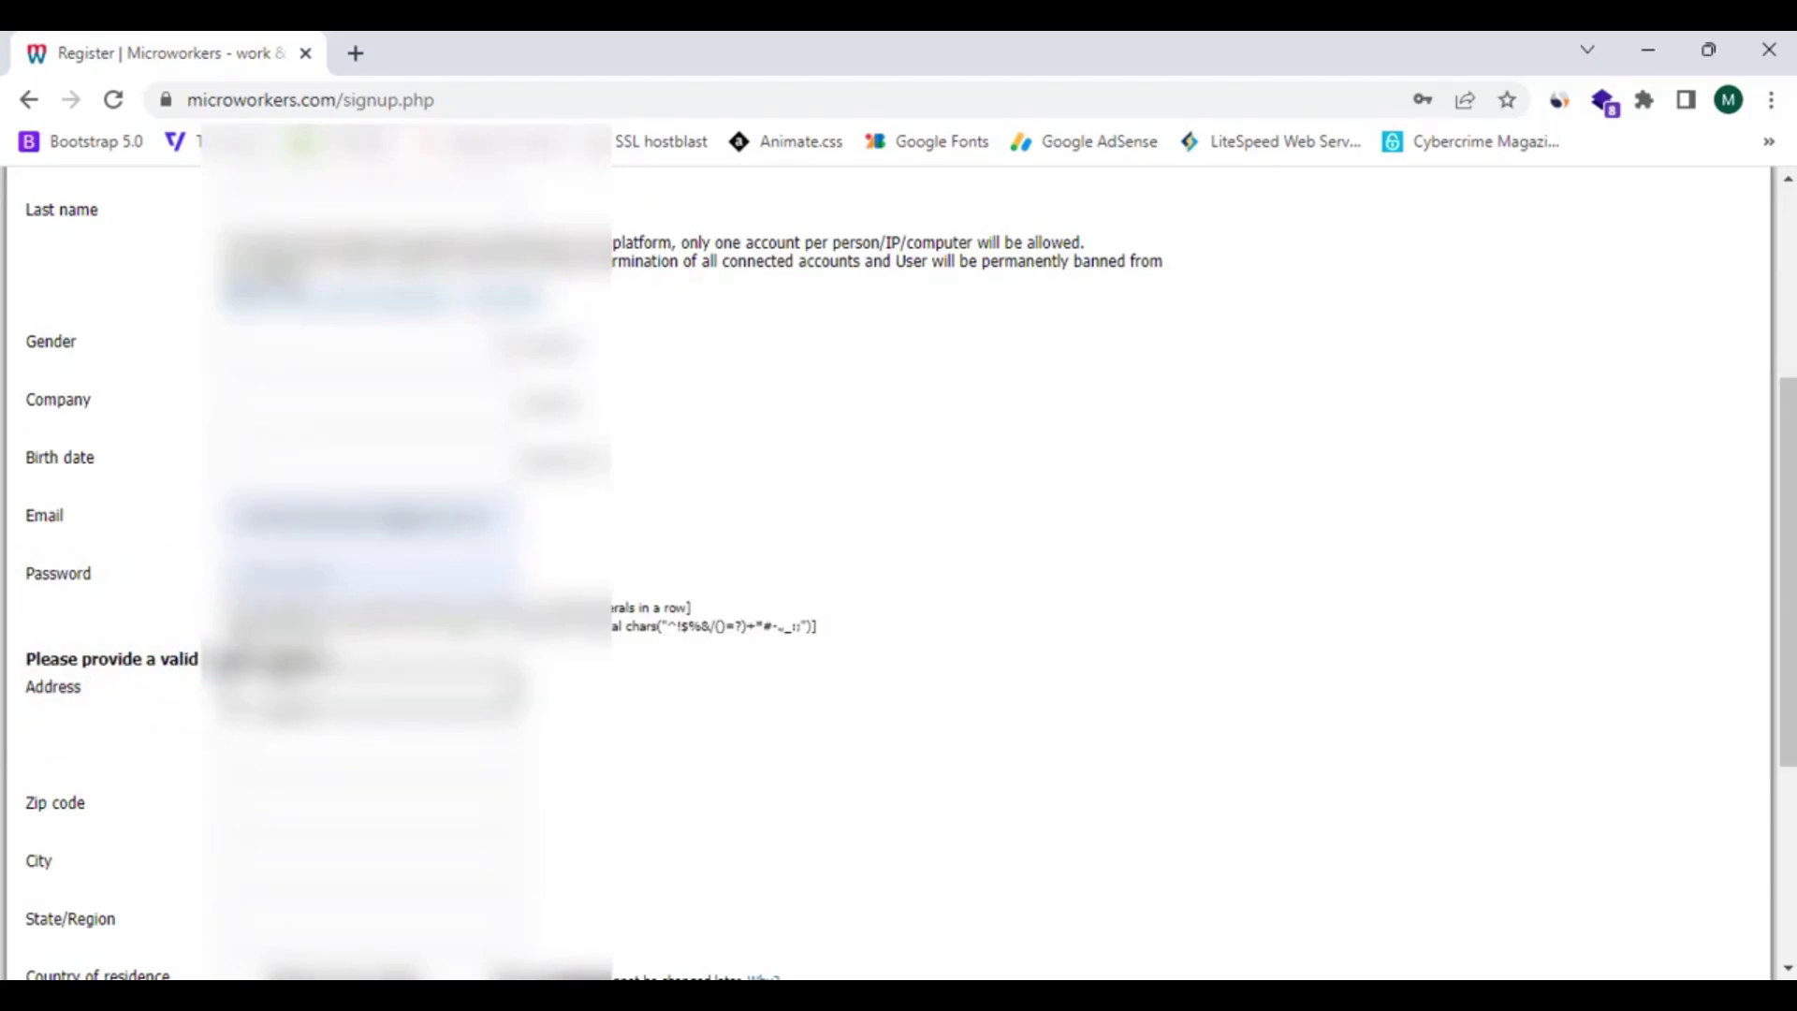
{"action": "key", "text": "Tab"}
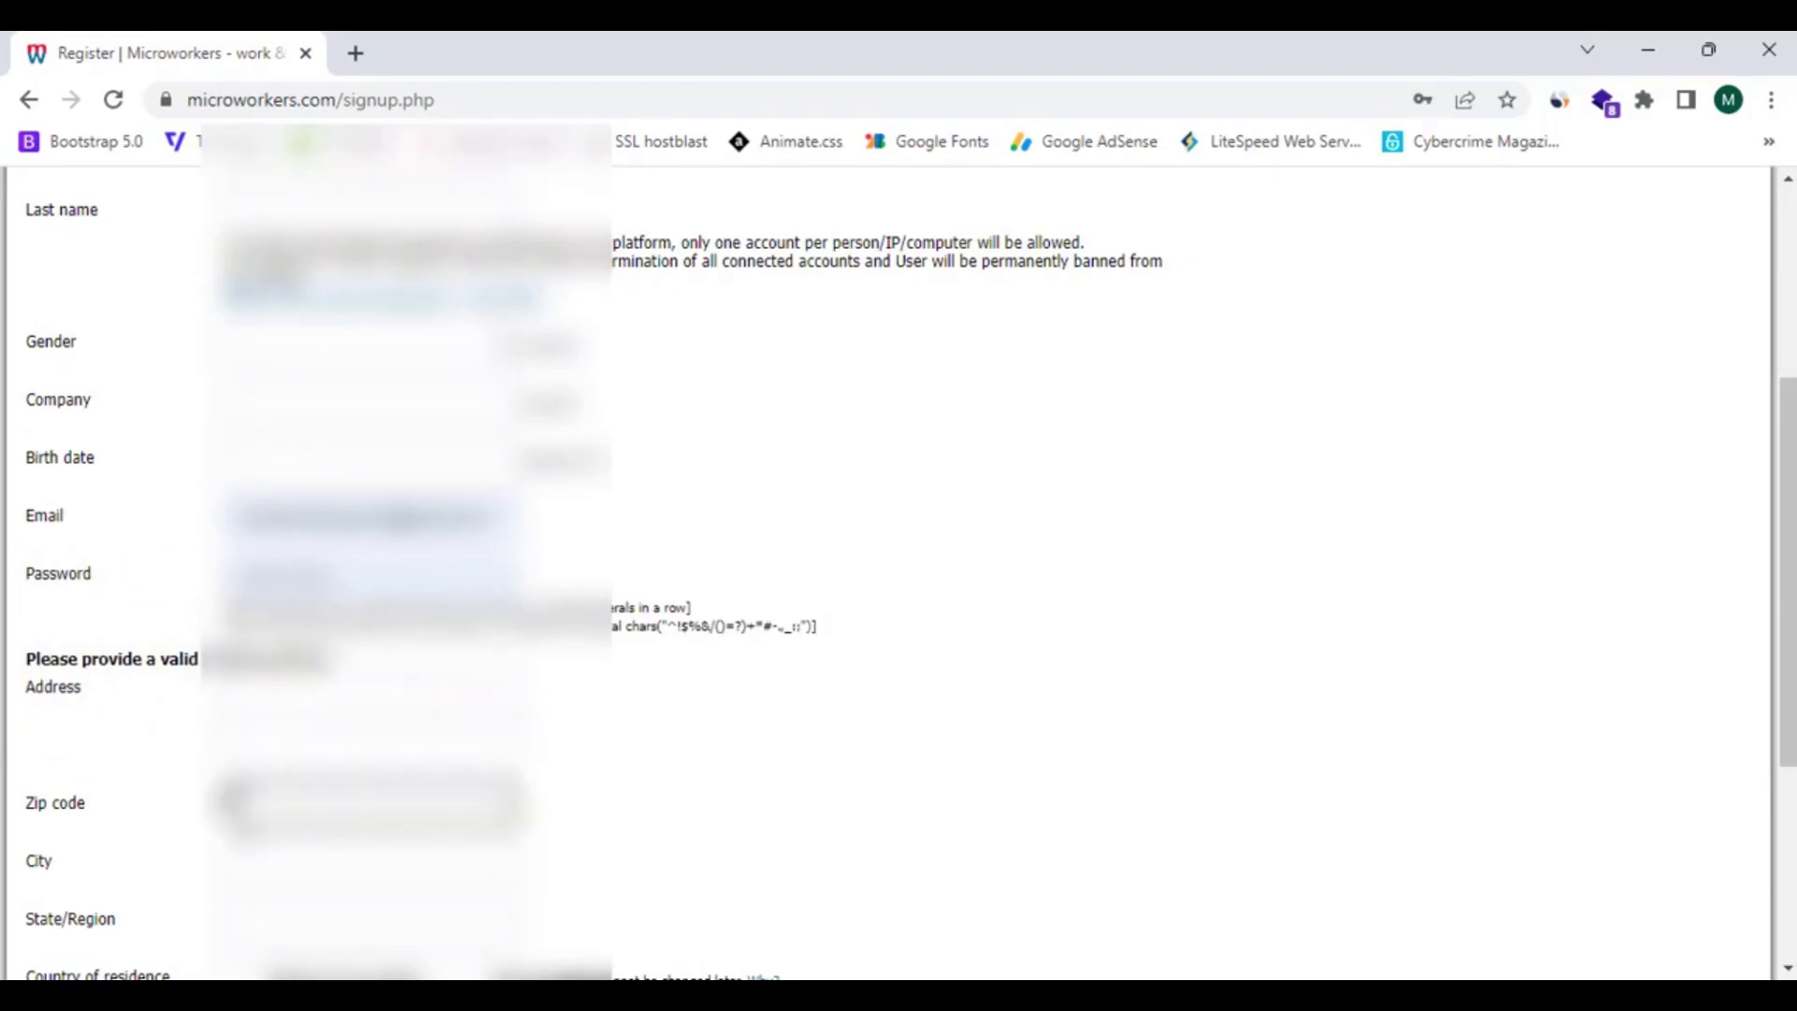
{"action": "key", "text": "Tab"}
{"action": "scroll", "coordinate": [898, 562], "scroll_direction": "down", "scroll_amount": 1}
{"action": "scroll", "coordinate": [899, 561], "scroll_direction": "down", "scroll_amount": 3}
{"action": "key", "text": "Tab"}
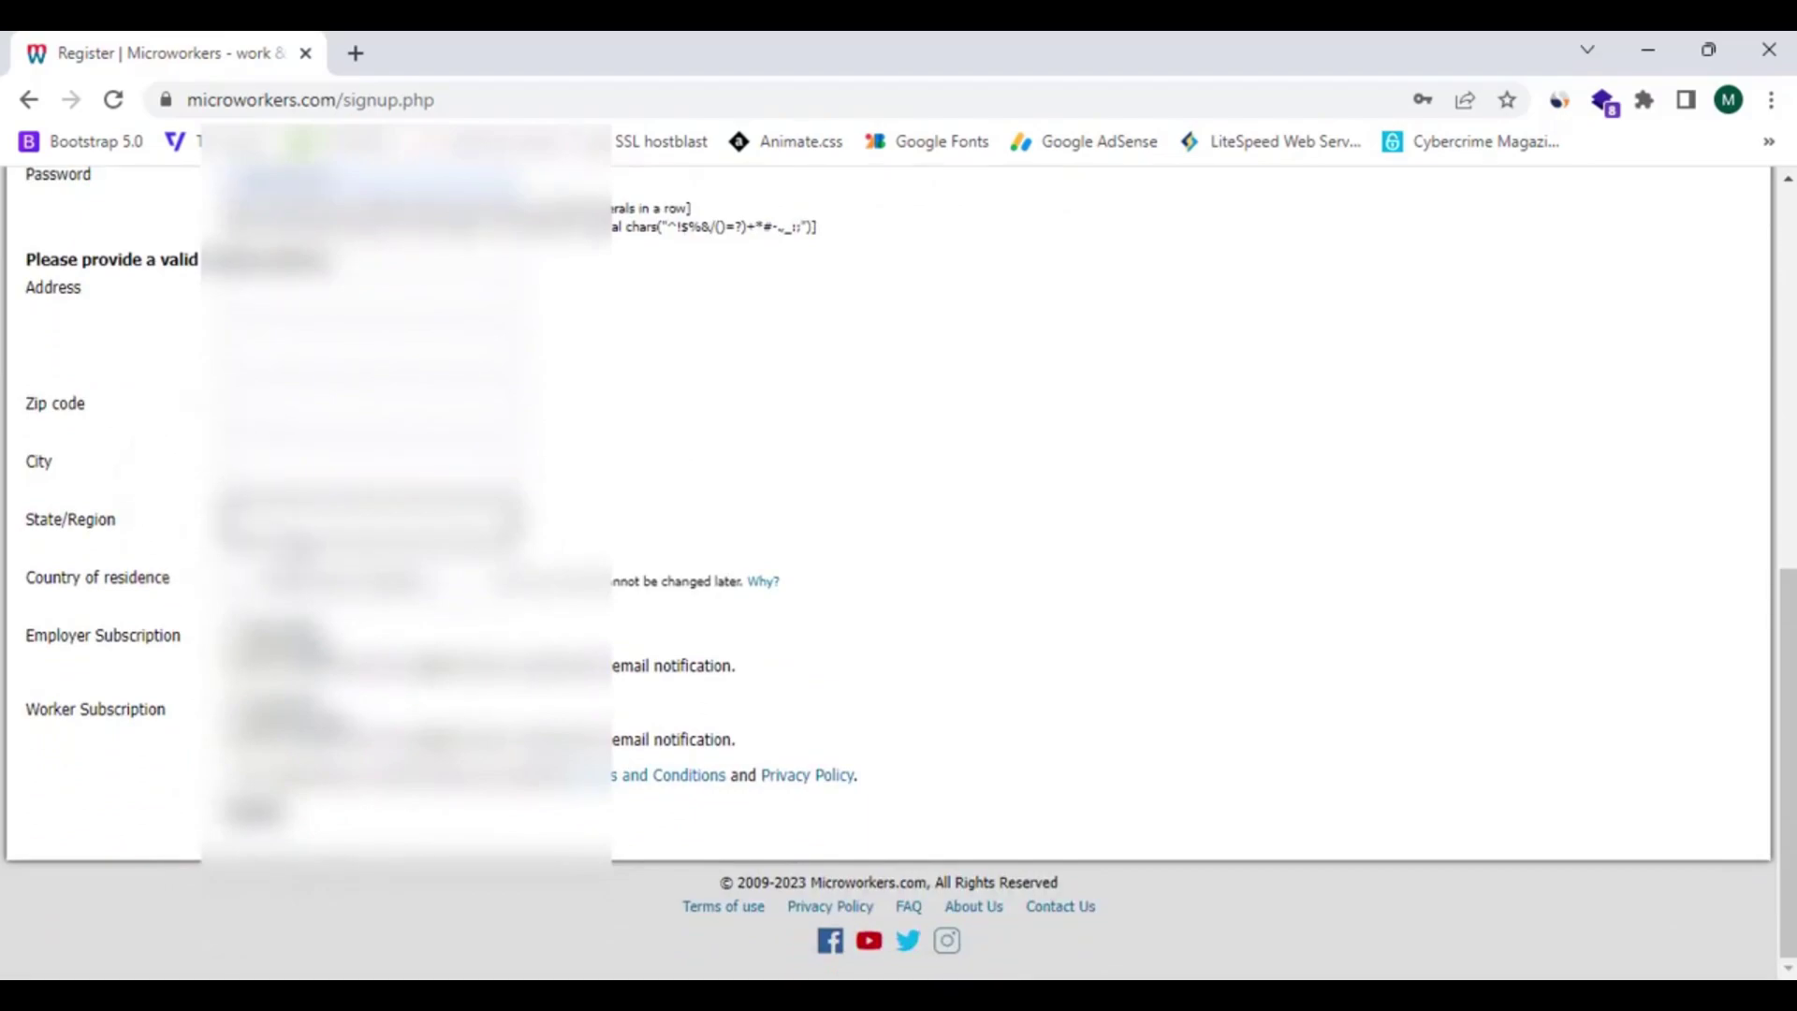
Choose a country from the Country of residence list
{"action": "key", "text": "Tab"}
{"action": "key", "text": "alt+Down"}
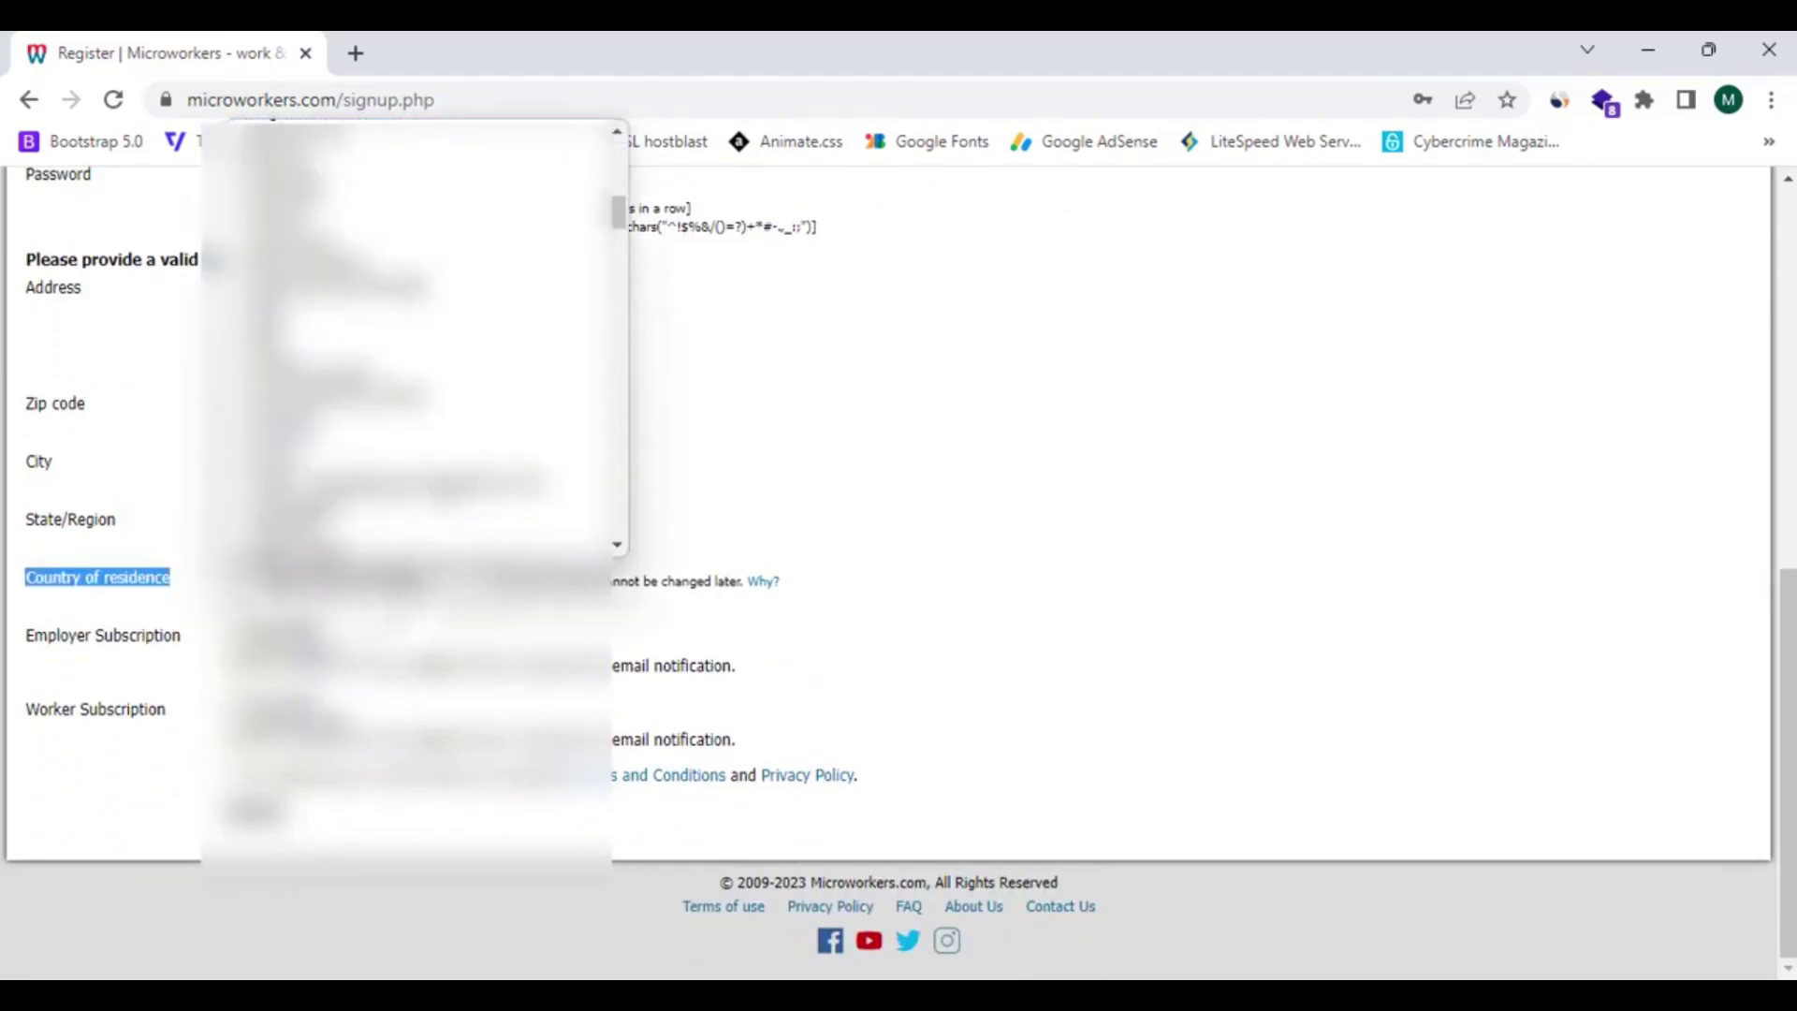
{"action": "scroll", "coordinate": [618, 375], "scroll_direction": "down", "scroll_amount": 5}
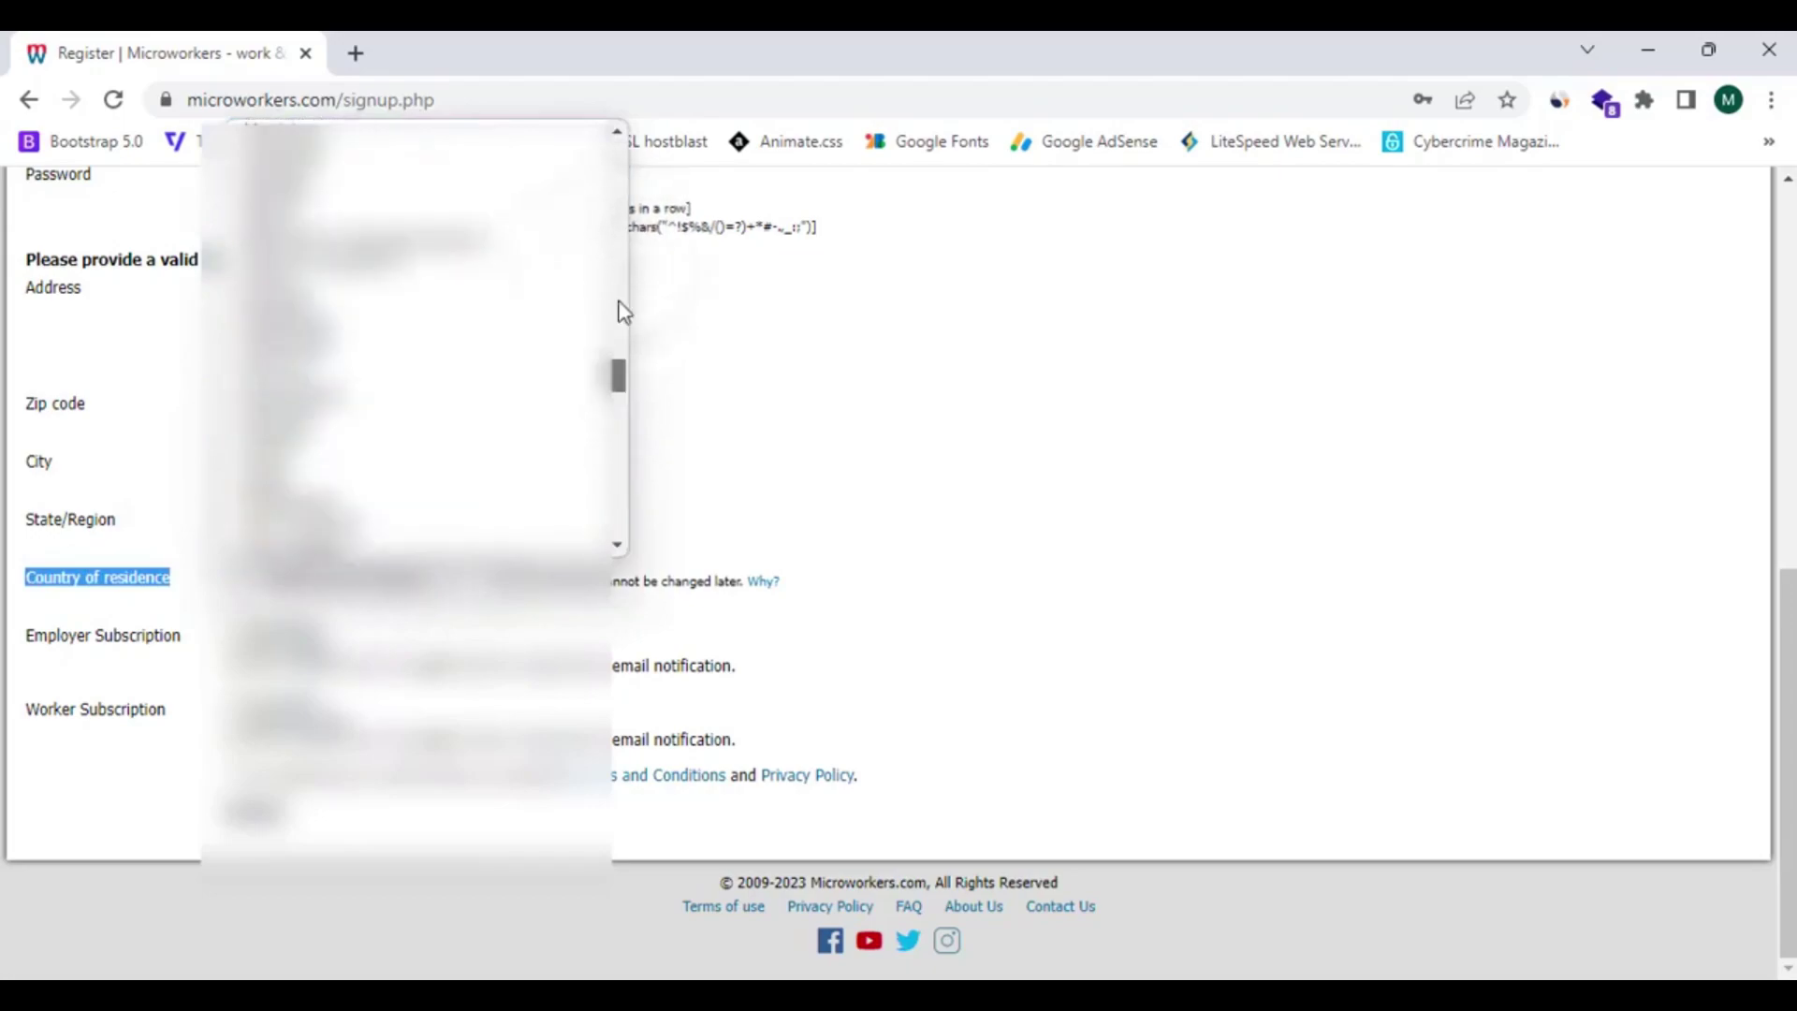
{"action": "mouse_move", "coordinate": [619, 304]}
{"action": "left_mouse_down"}
{"action": "mouse_move", "coordinate": [633, 149]}
{"action": "mouse_move", "coordinate": [637, 487]}
{"action": "mouse_move", "coordinate": [686, 474]}
{"action": "left_mouse_up"}
{"action": "key", "text": "Return"}
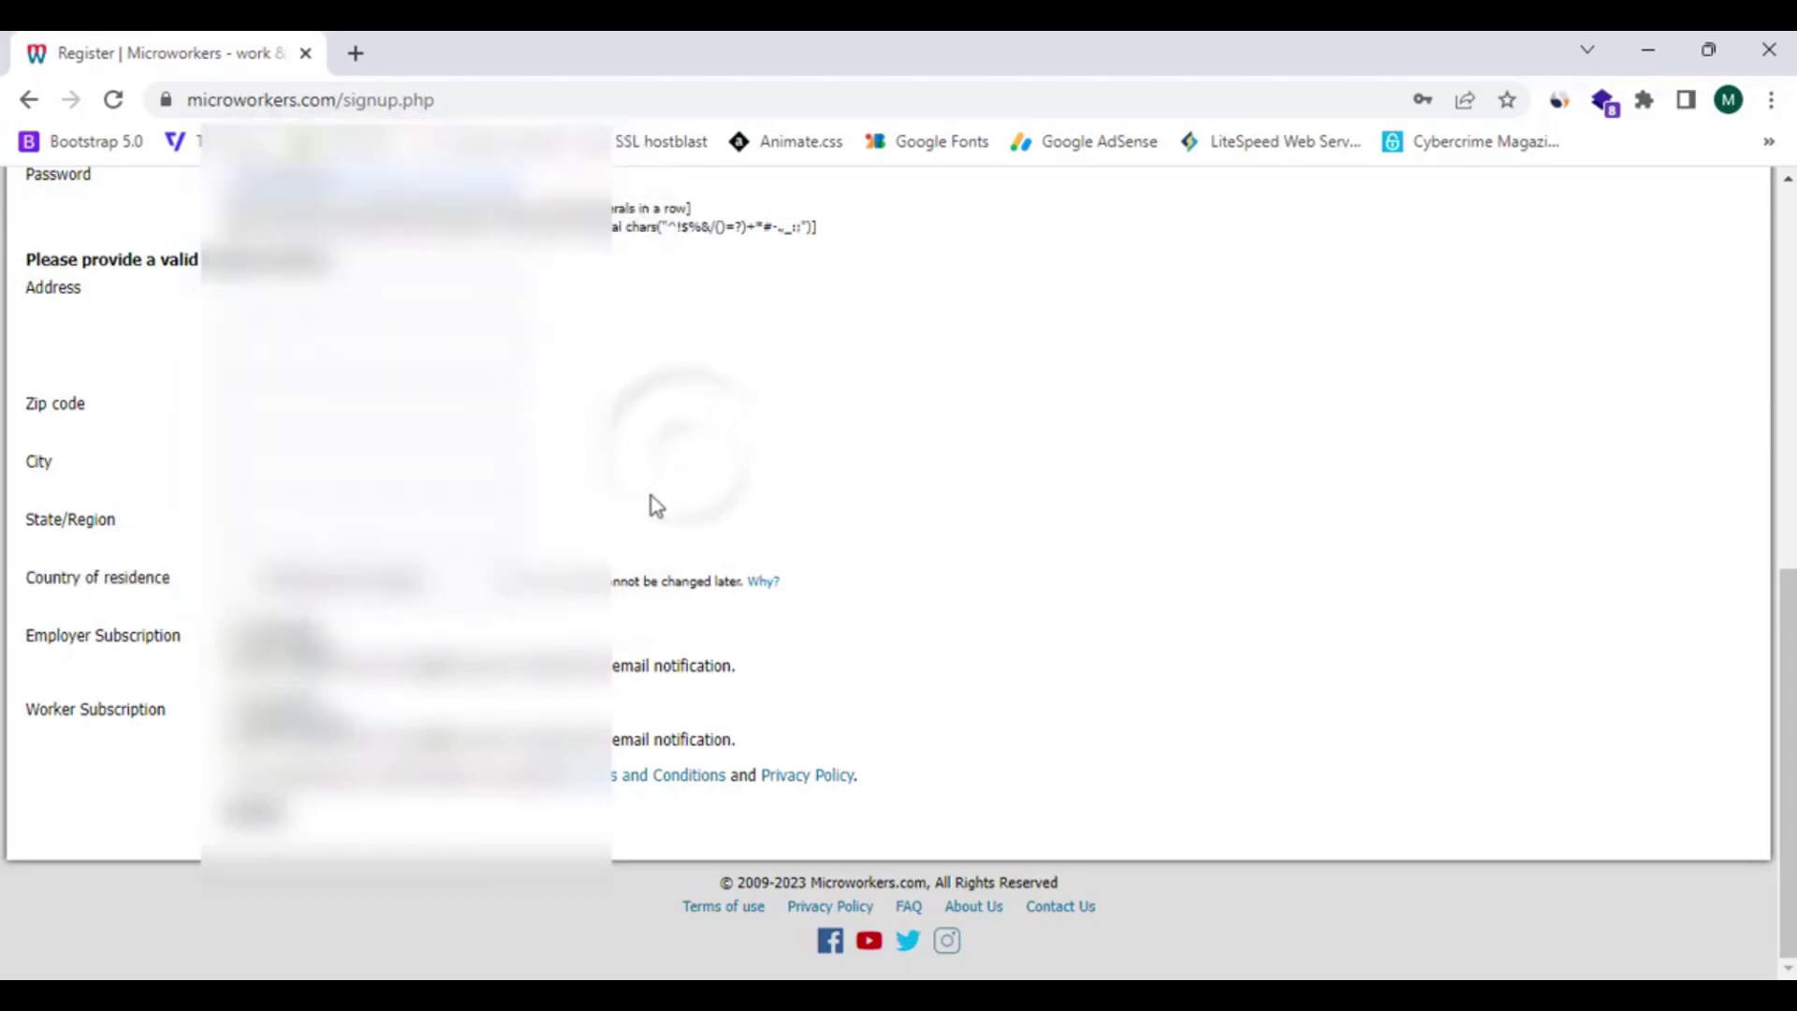
Reopen and close the country list, then scroll back to the form's top
{"action": "left_click_drag", "start_coordinate": [638, 582], "coordinate": [697, 582]}
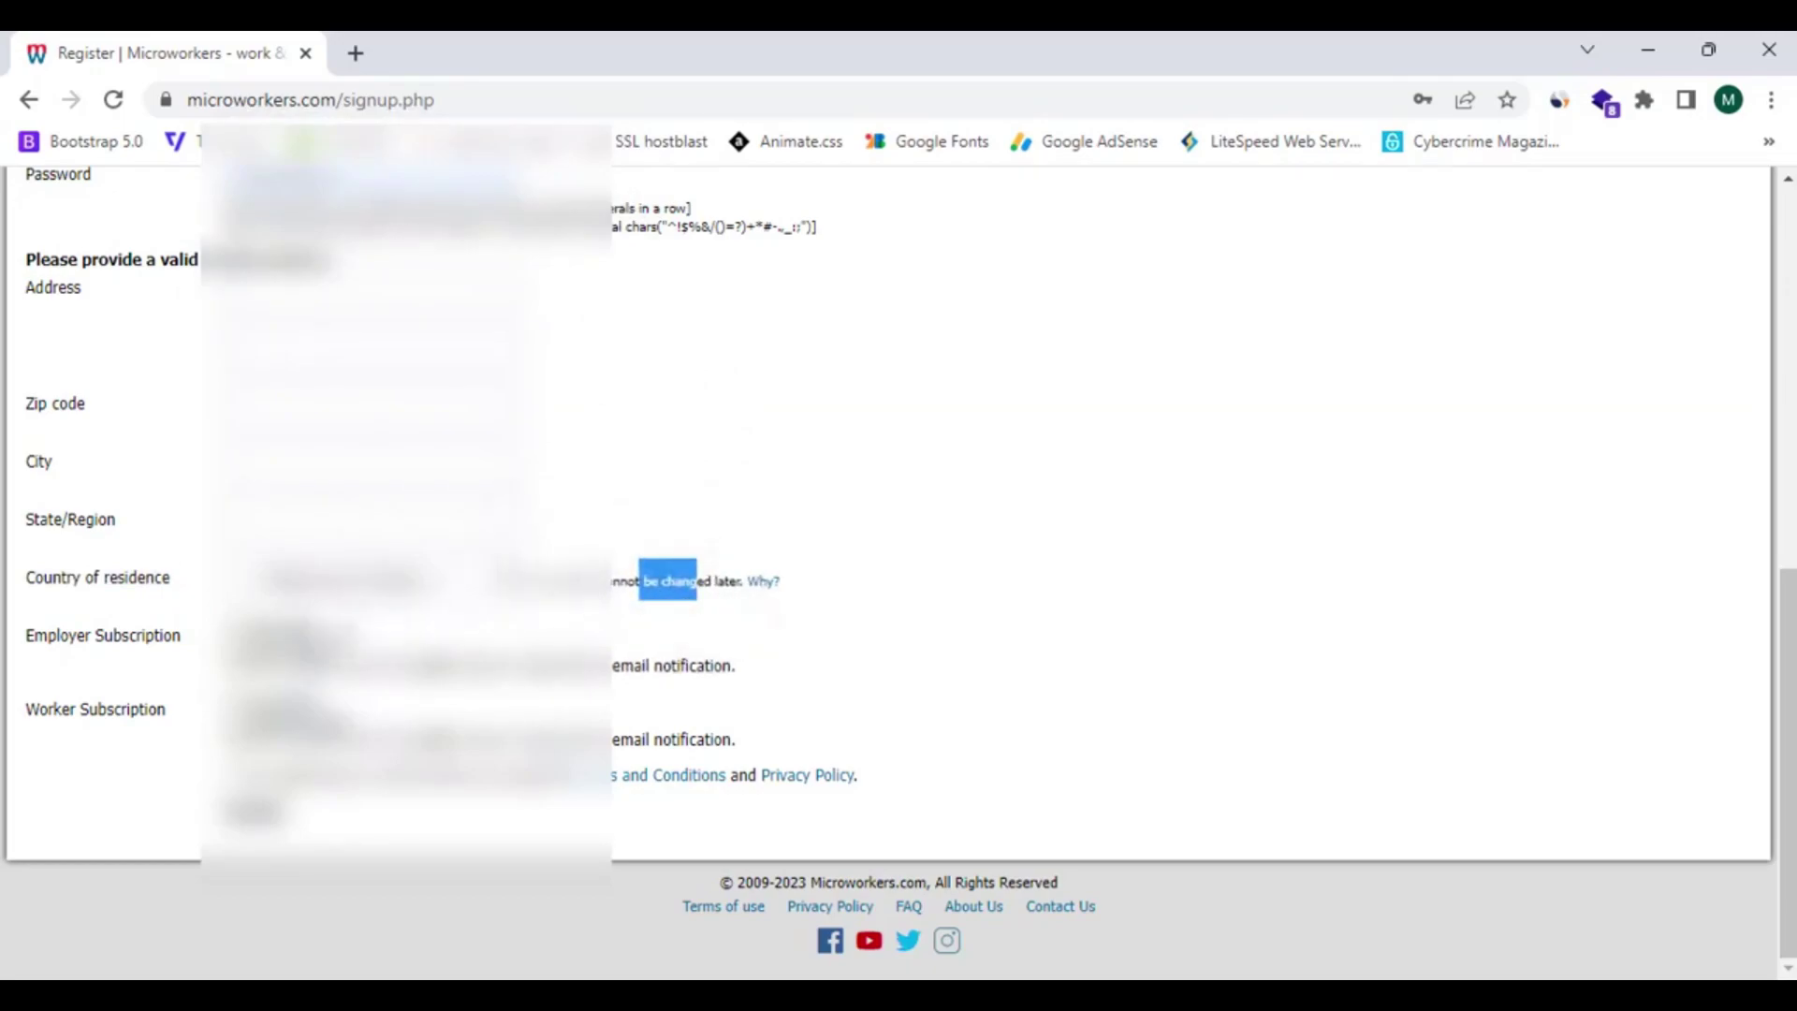
{"action": "left_click", "coordinate": [323, 585]}
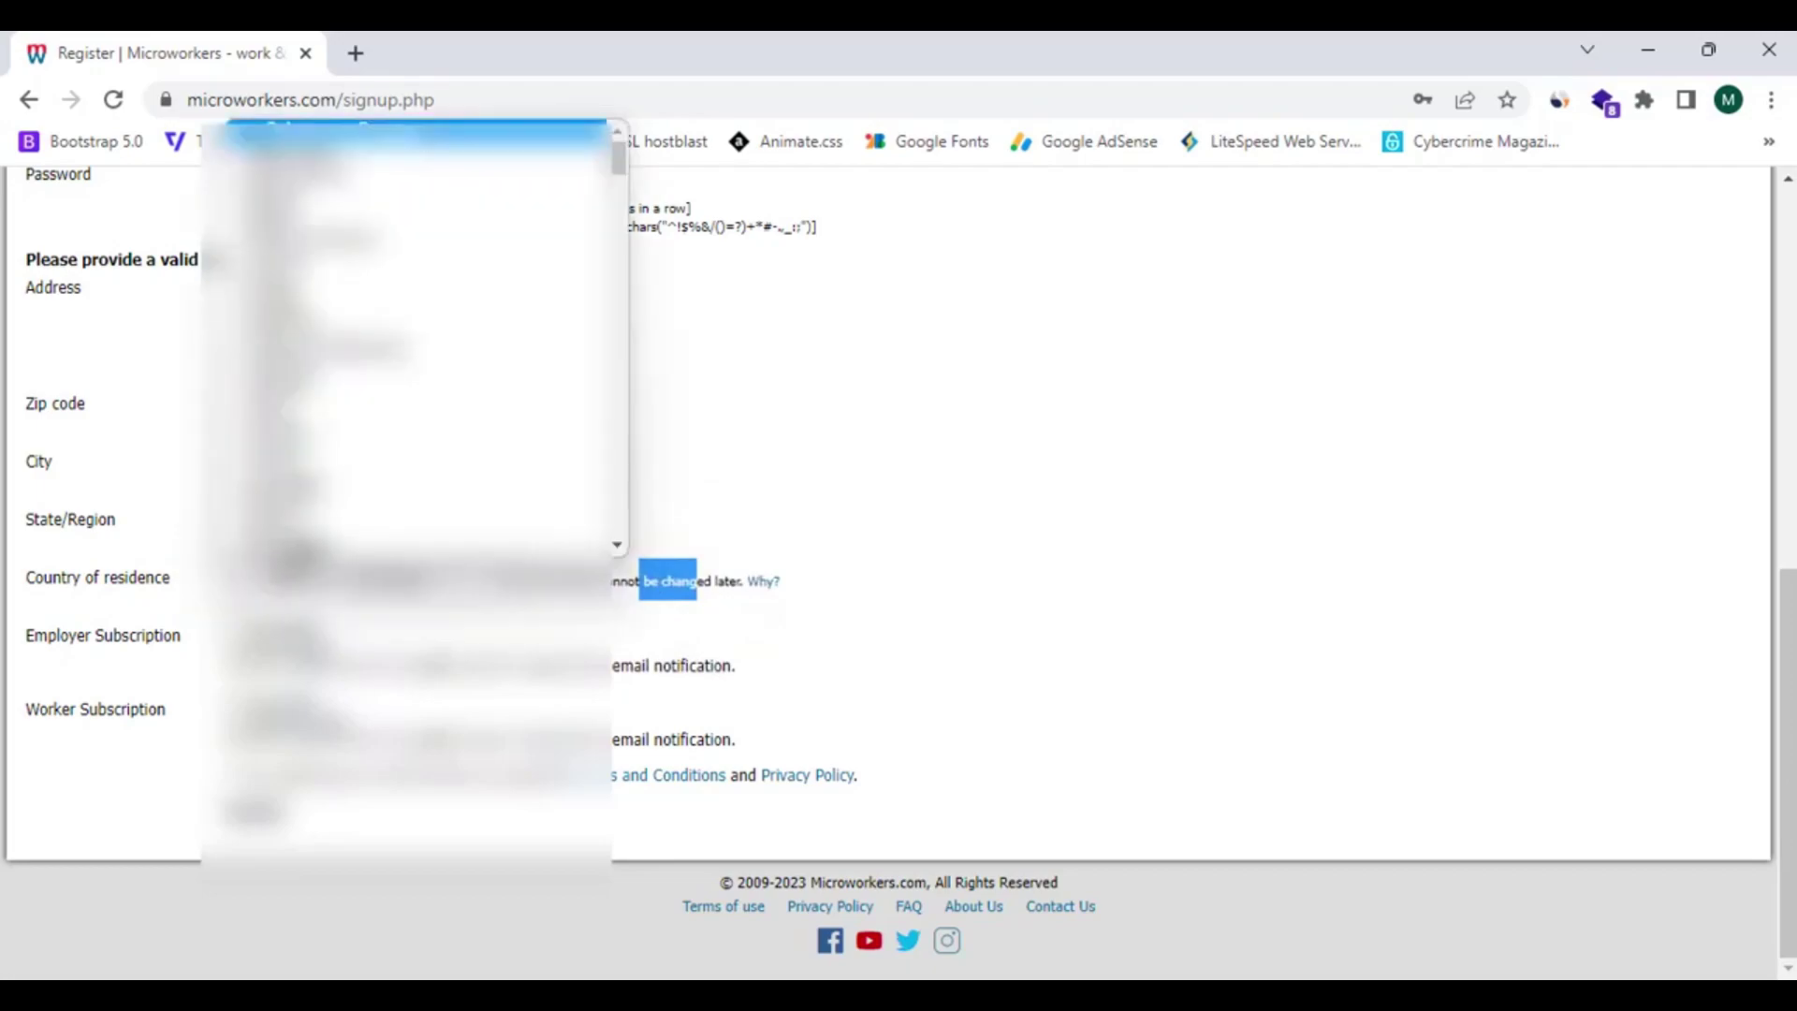
{"action": "left_click", "coordinate": [931, 412]}
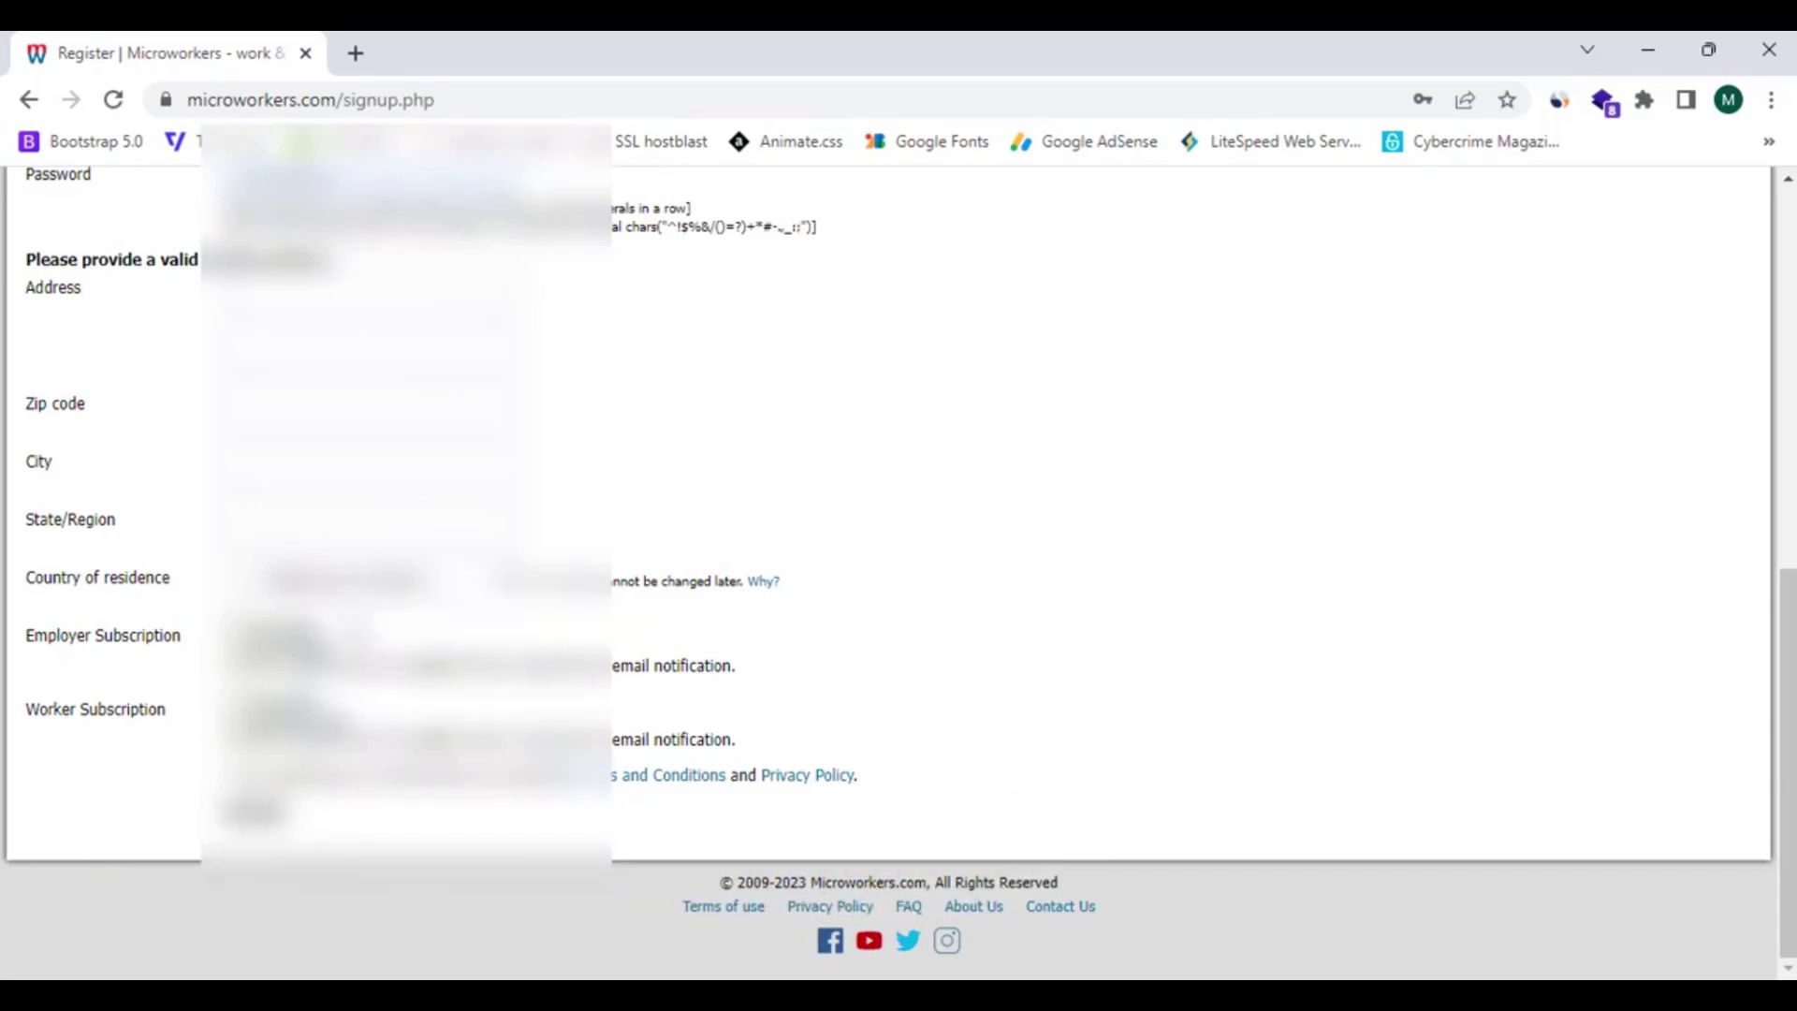
{"action": "scroll", "coordinate": [899, 562], "scroll_direction": "up", "scroll_amount": 9}
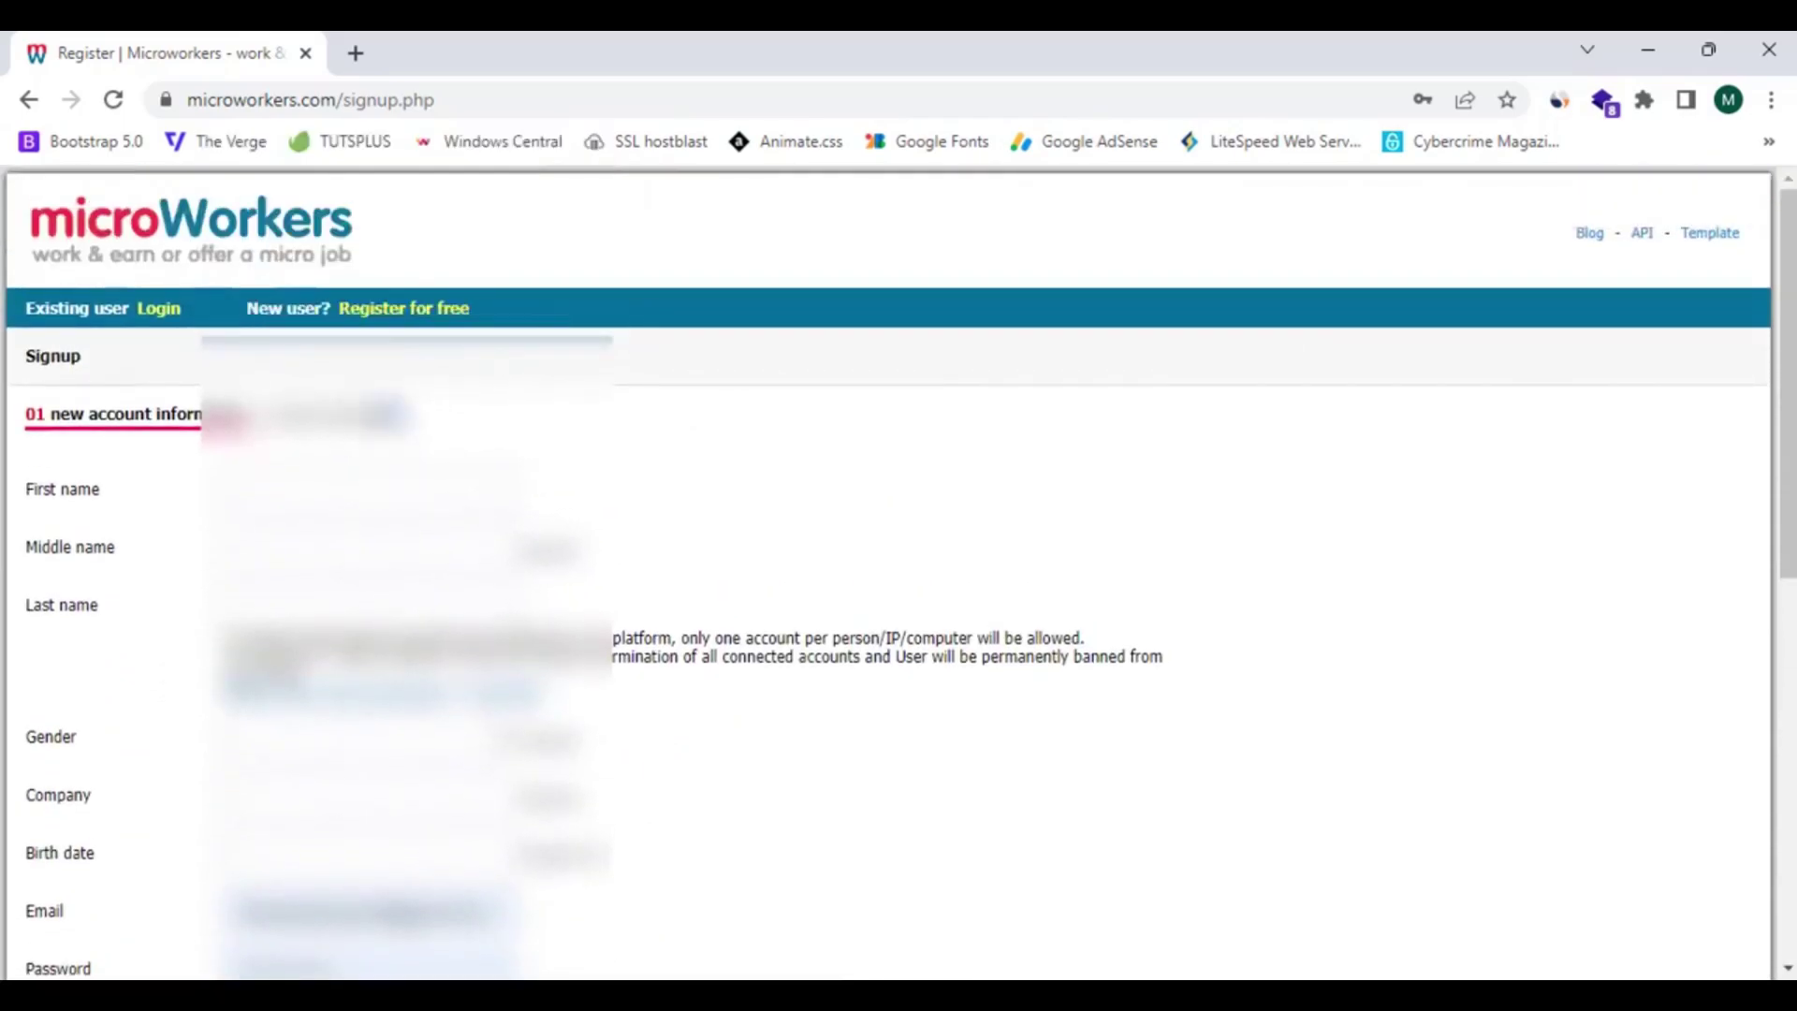
Follow the 'Existing user' Login link to reach the Microworkers login page
{"action": "triple_click", "coordinate": [269, 411]}
{"action": "left_click", "coordinate": [459, 403]}
{"action": "left_click", "coordinate": [178, 317]}
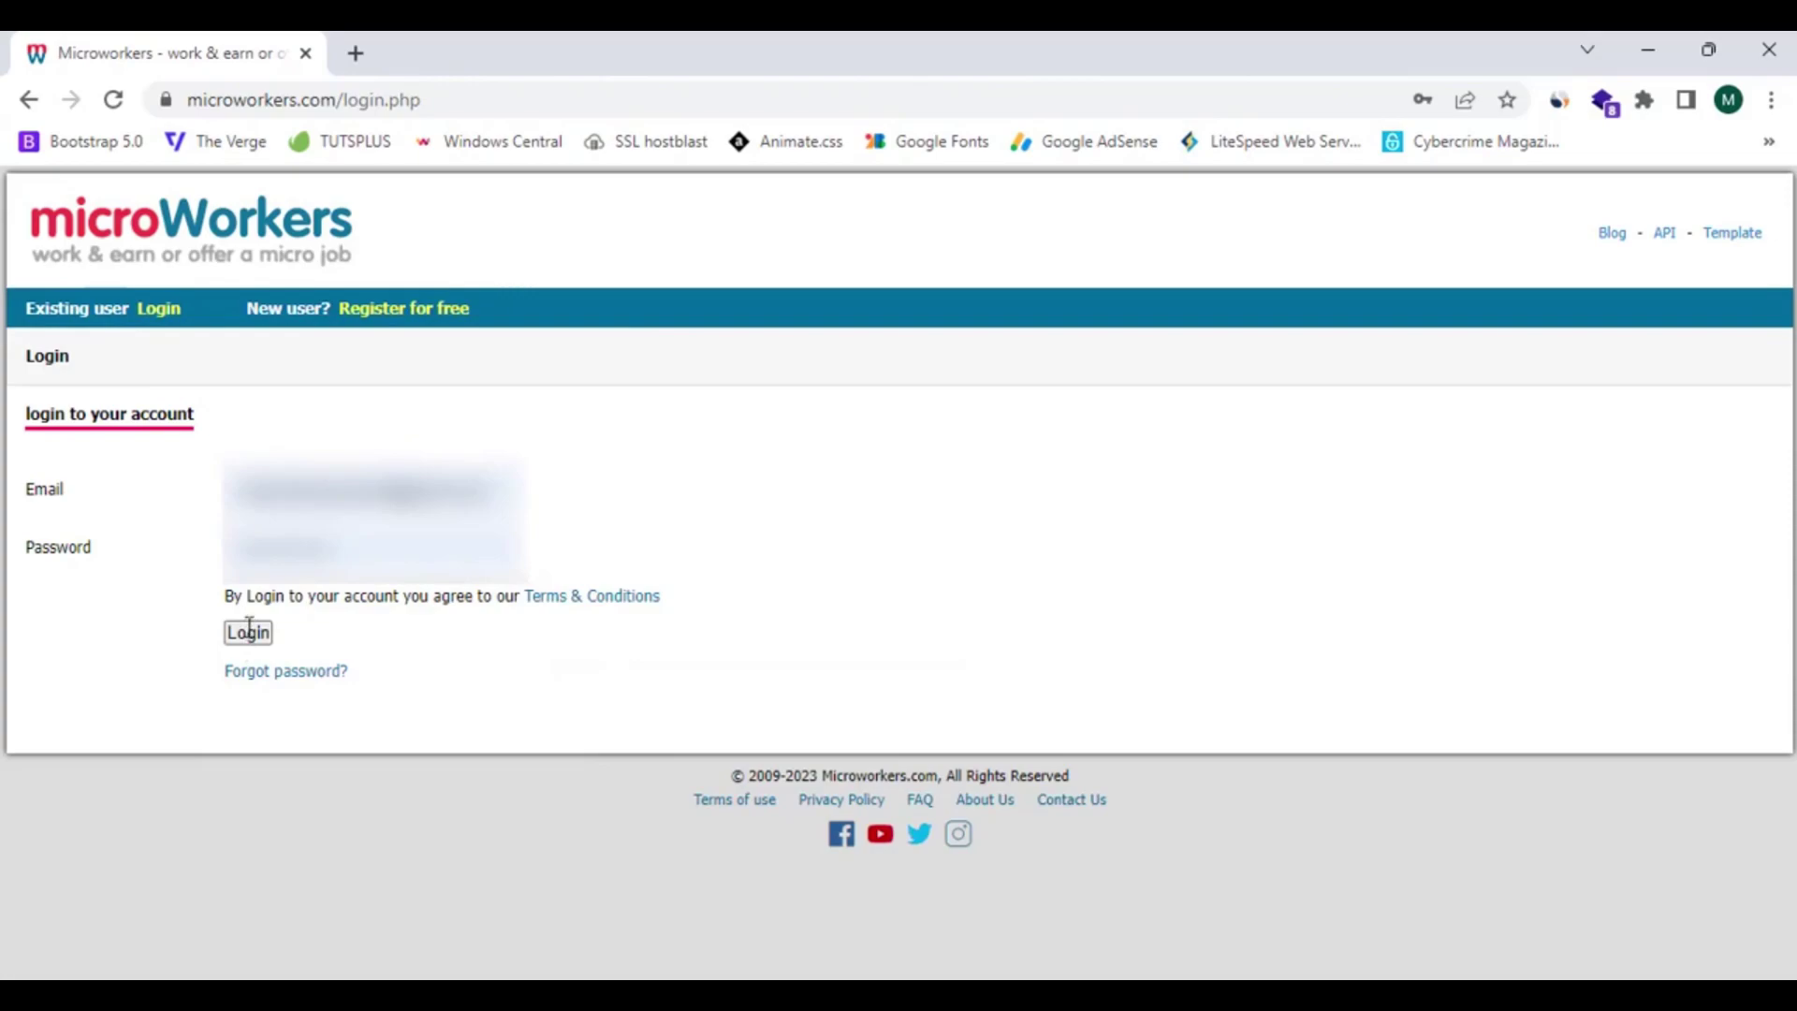
Log in, paste the emailed authentication code, tick 'I'm on a trusted computer' and verify
{"action": "left_click", "coordinate": [250, 636]}
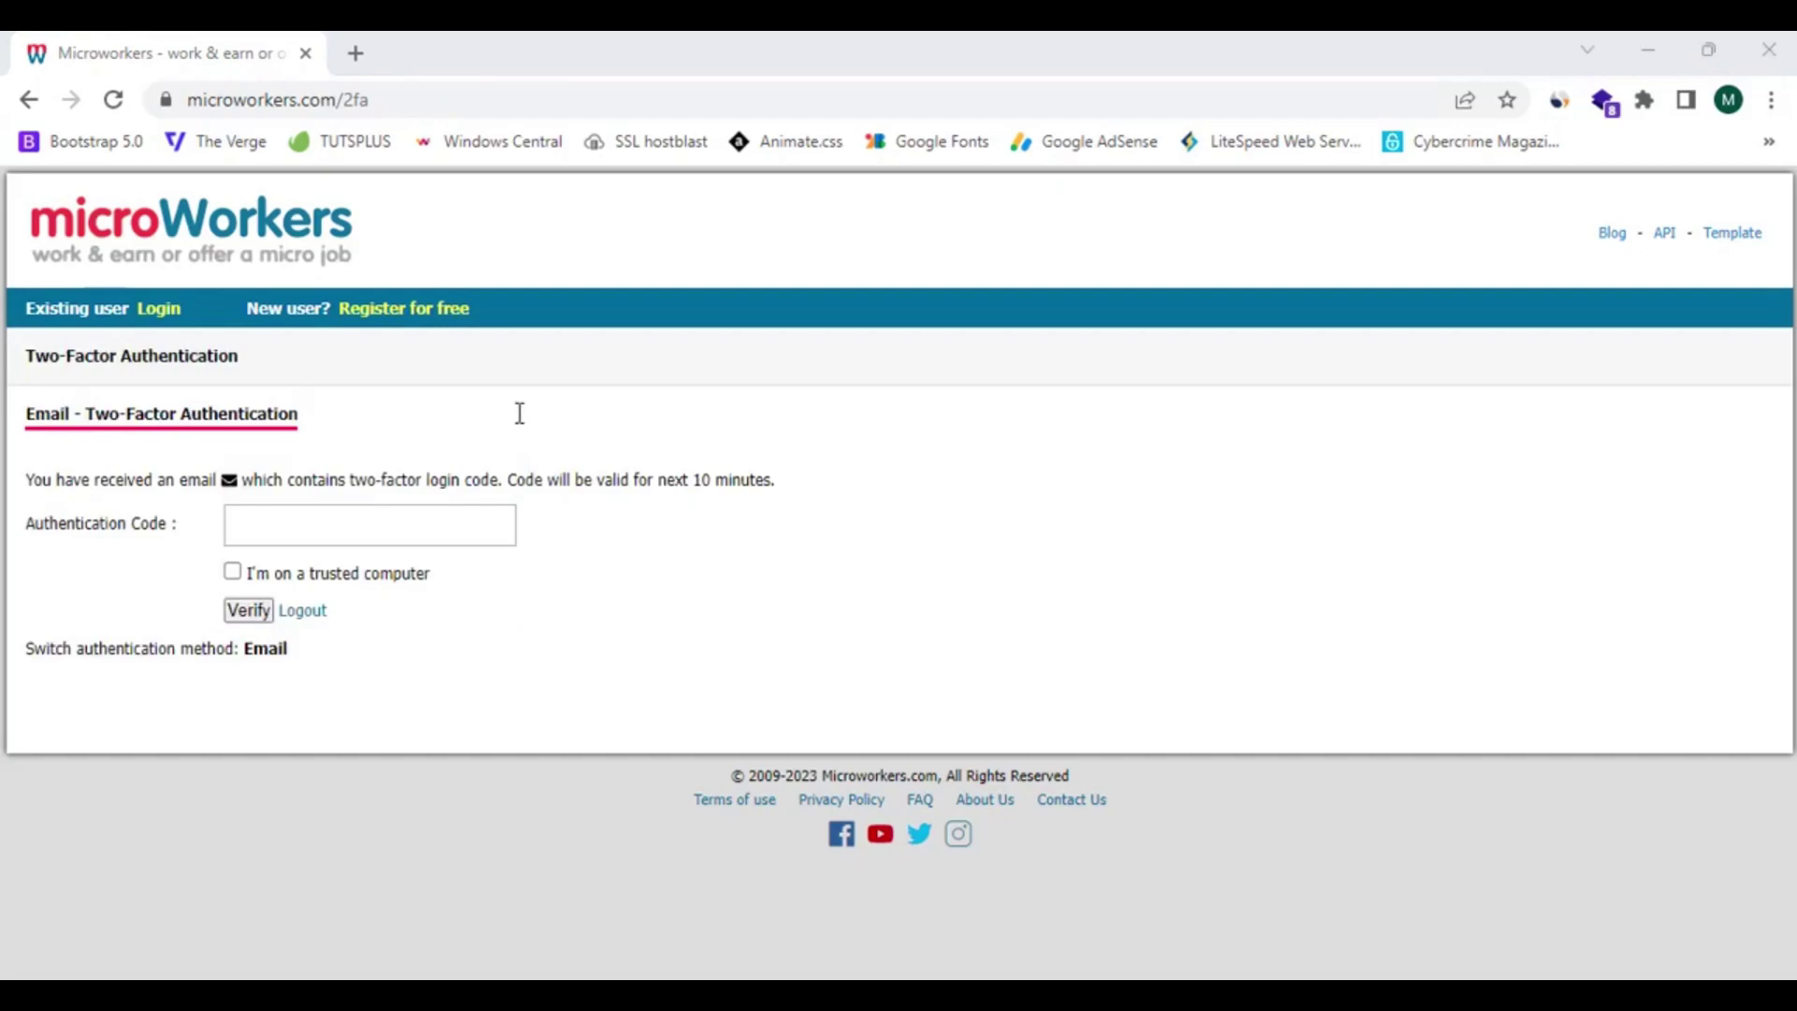
{"action": "right_click", "coordinate": [248, 526]}
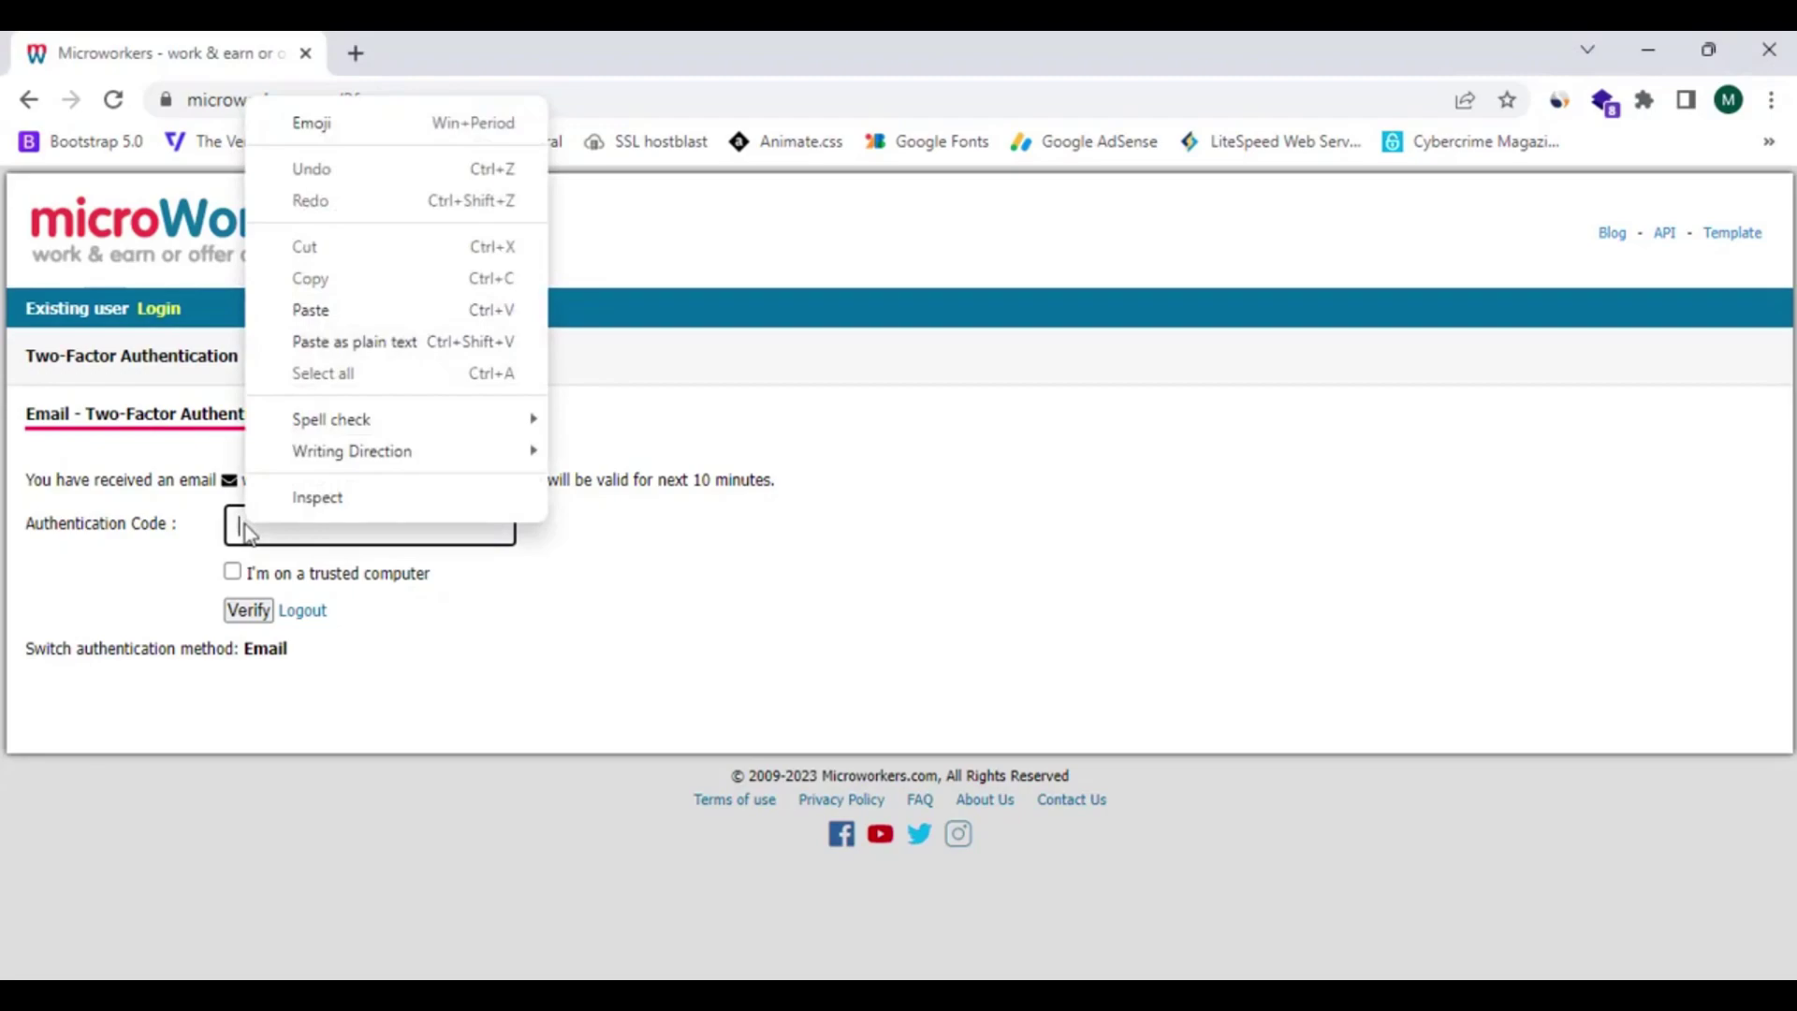
{"action": "left_click", "coordinate": [170, 515]}
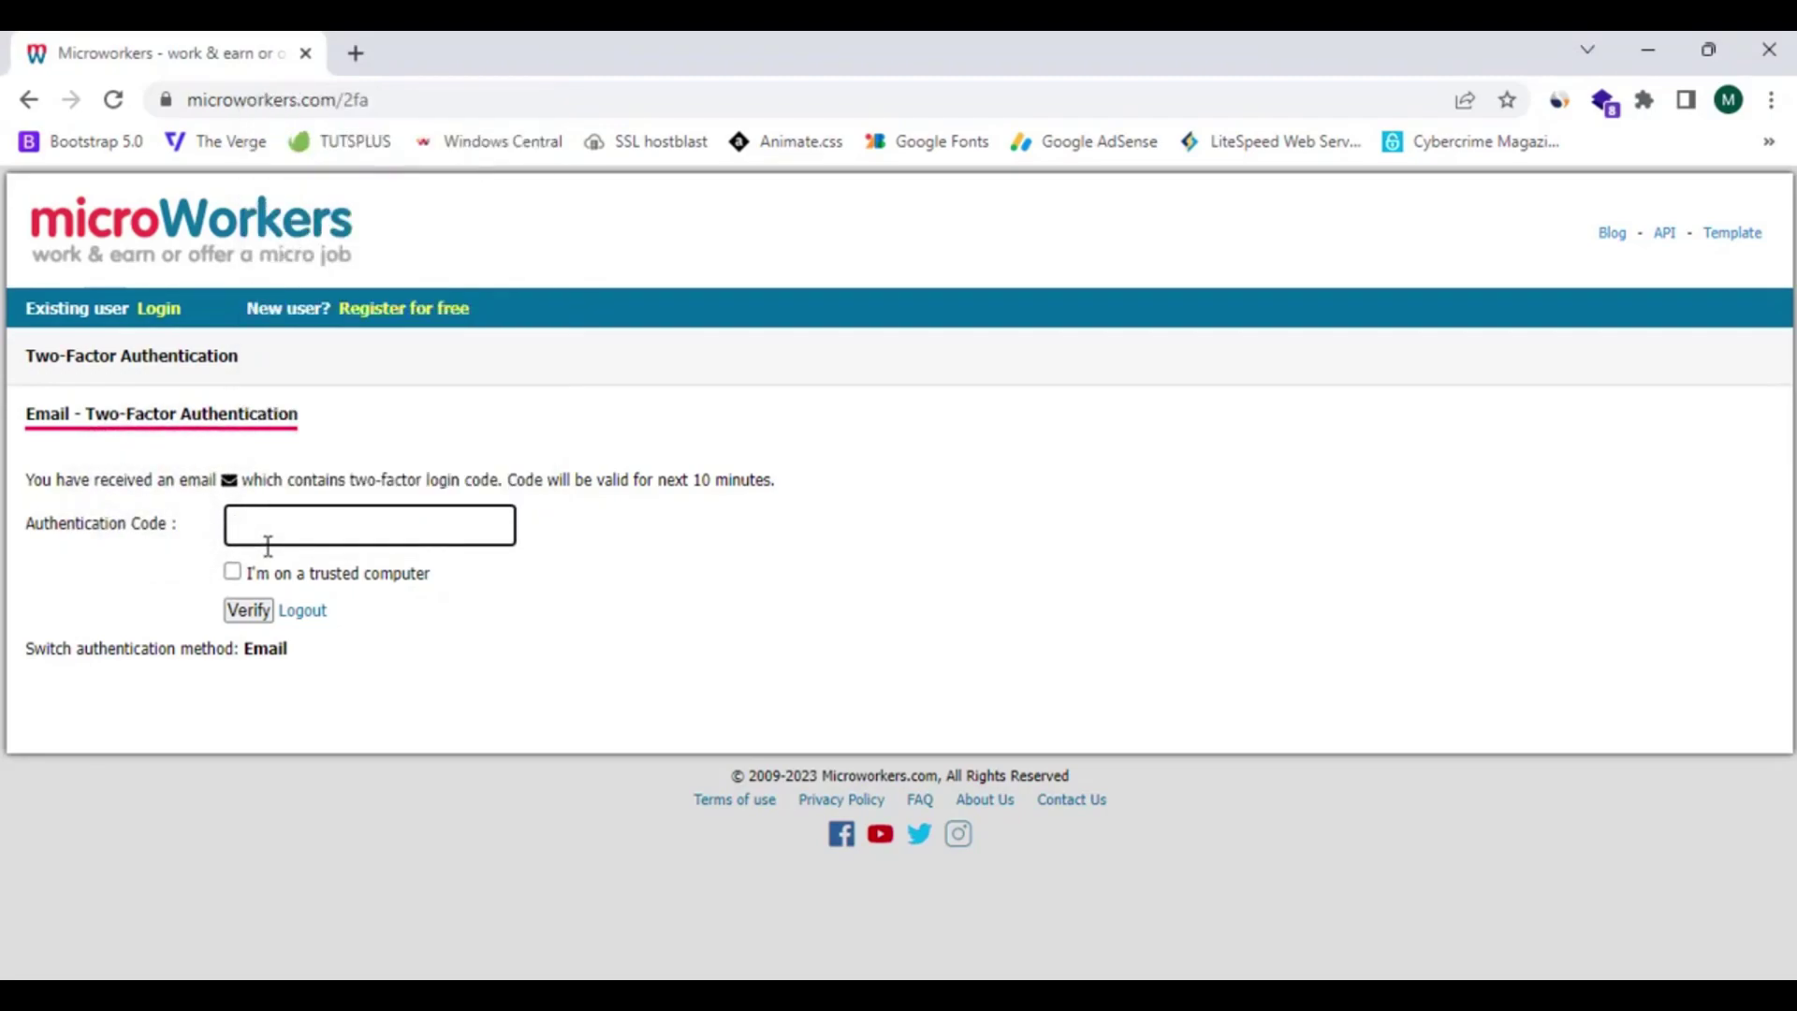
{"action": "key", "text": "ctrl+v"}
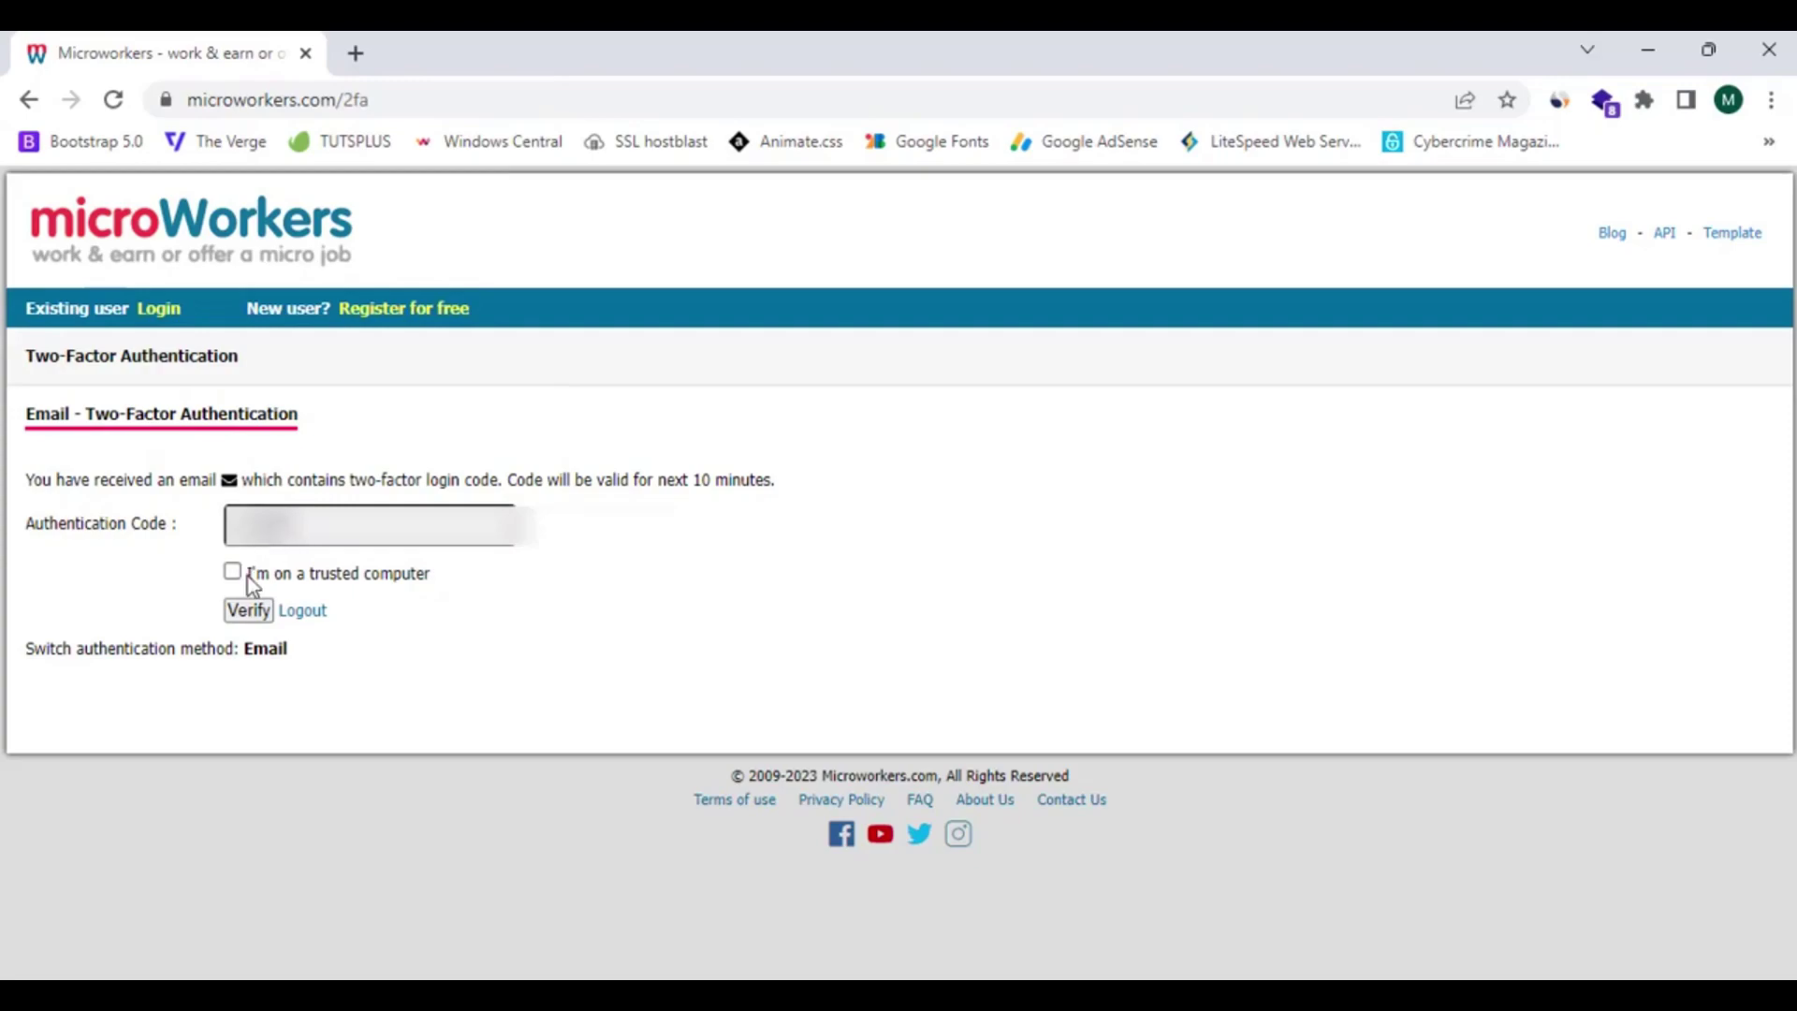
{"action": "left_click", "coordinate": [249, 577]}
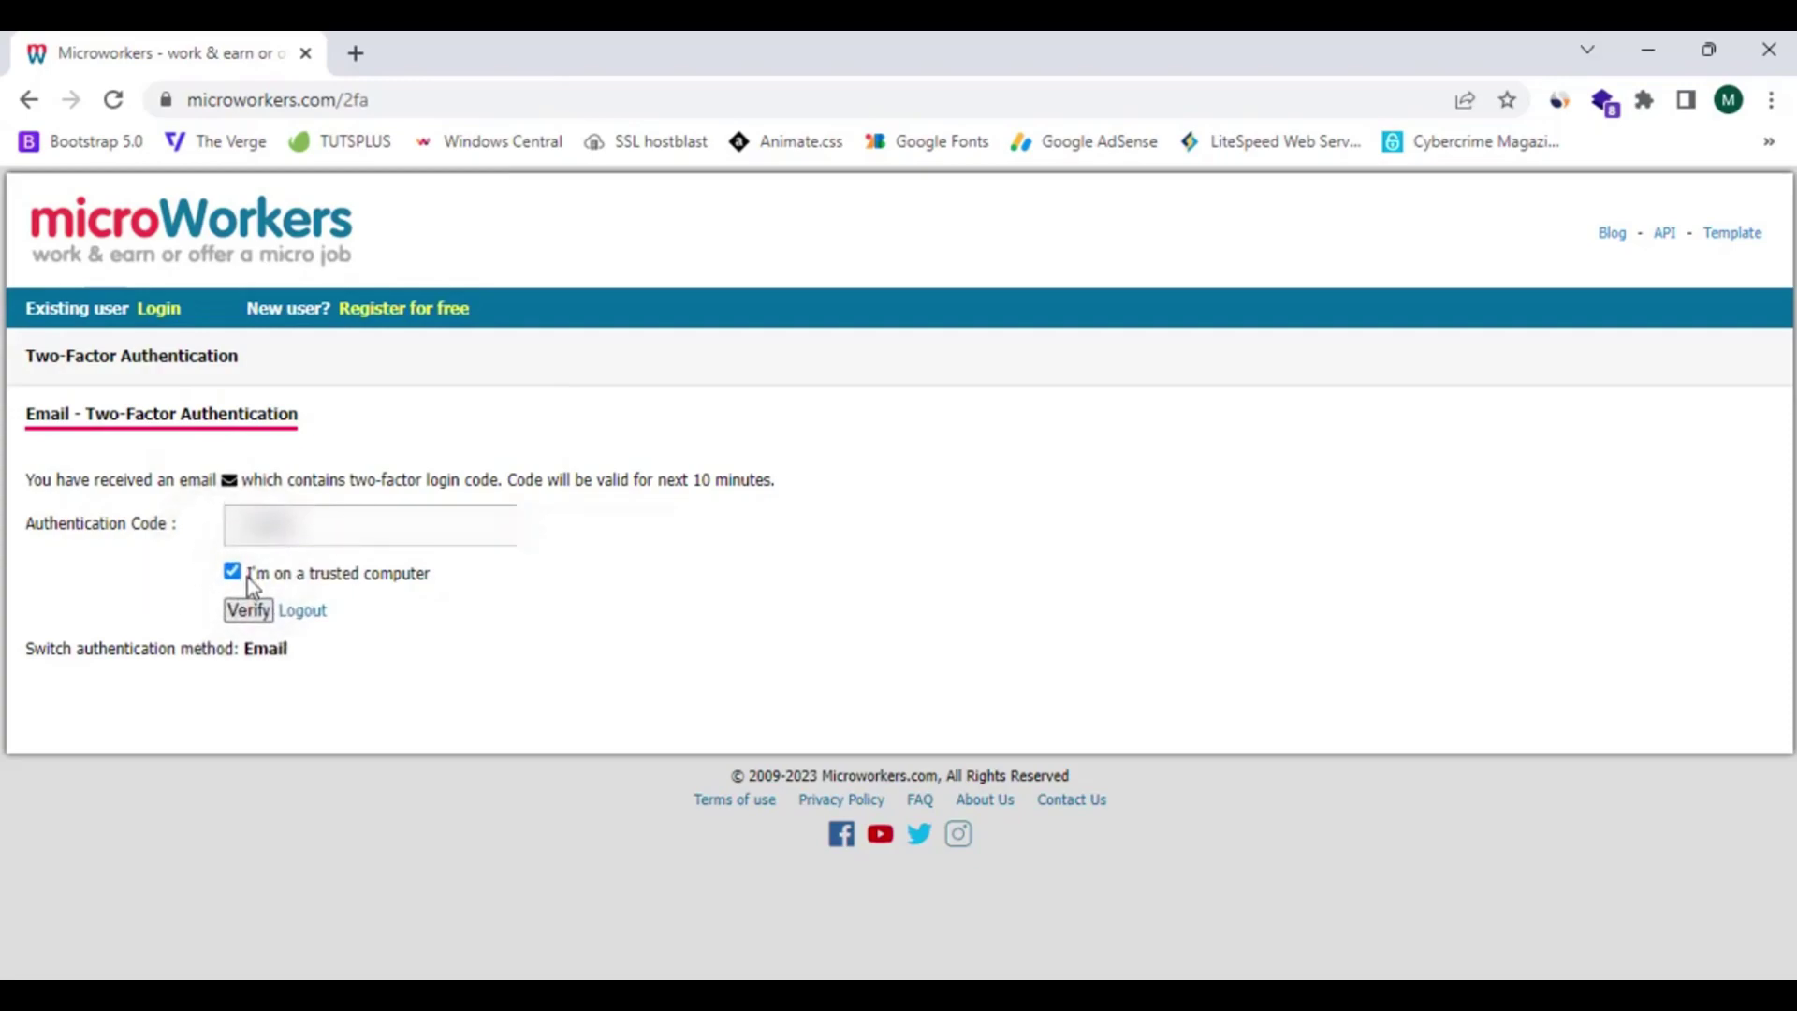
{"action": "left_click", "coordinate": [249, 611]}
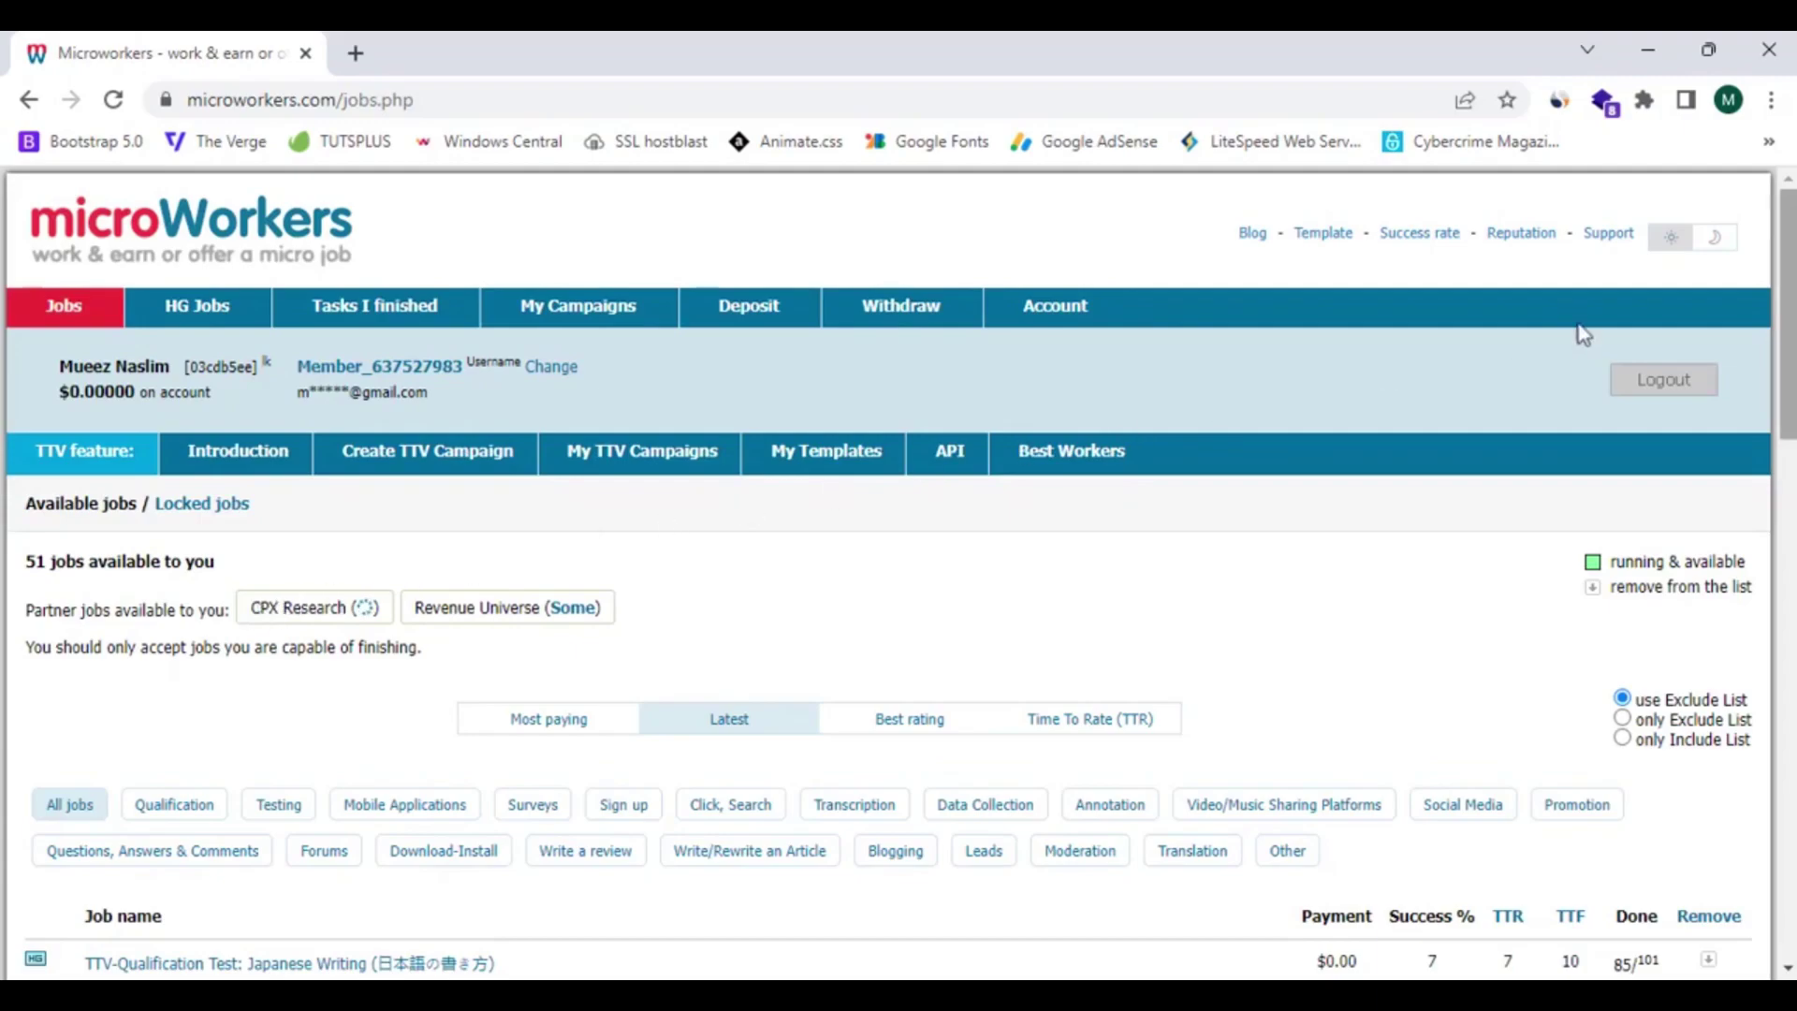
Scroll the jobs list and open 'YouTube: Subscribe + Turn On Notification Bell Icon'
{"action": "scroll", "coordinate": [899, 562], "scroll_direction": "down", "scroll_amount": 6}
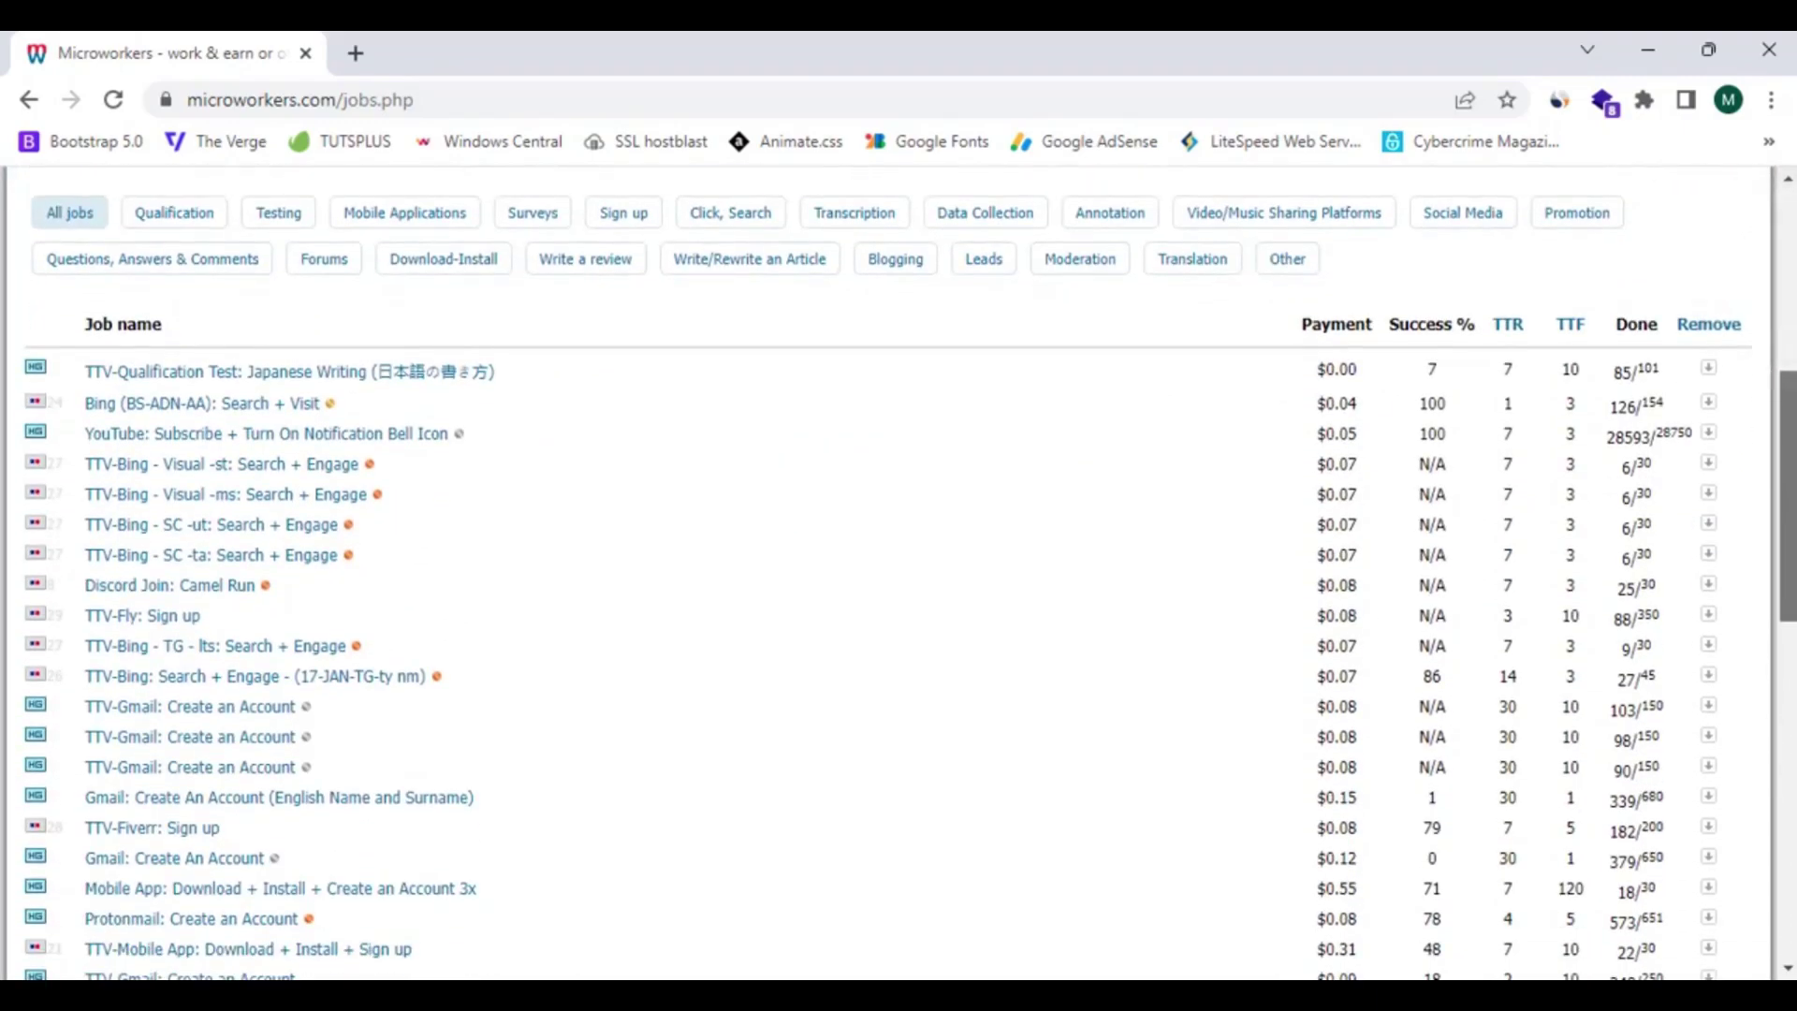
{"action": "scroll", "coordinate": [1793, 493], "scroll_direction": "down", "scroll_amount": 1}
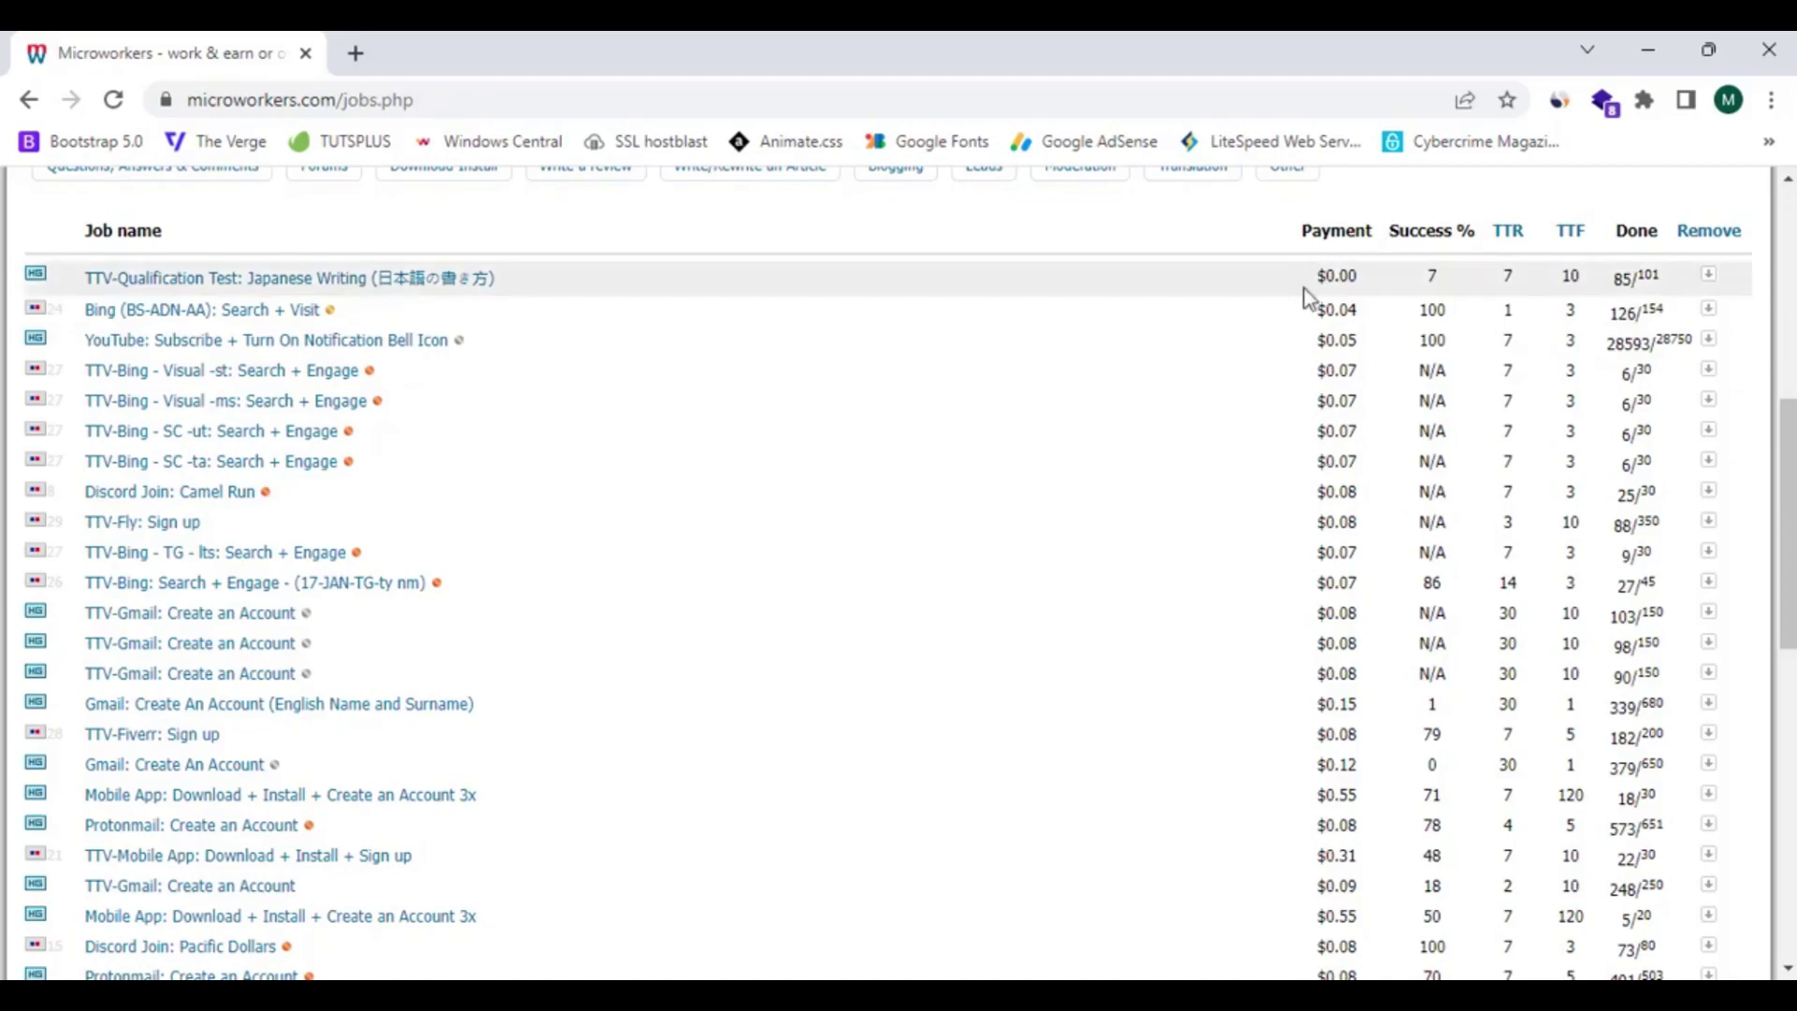
{"action": "left_click", "coordinate": [1329, 309]}
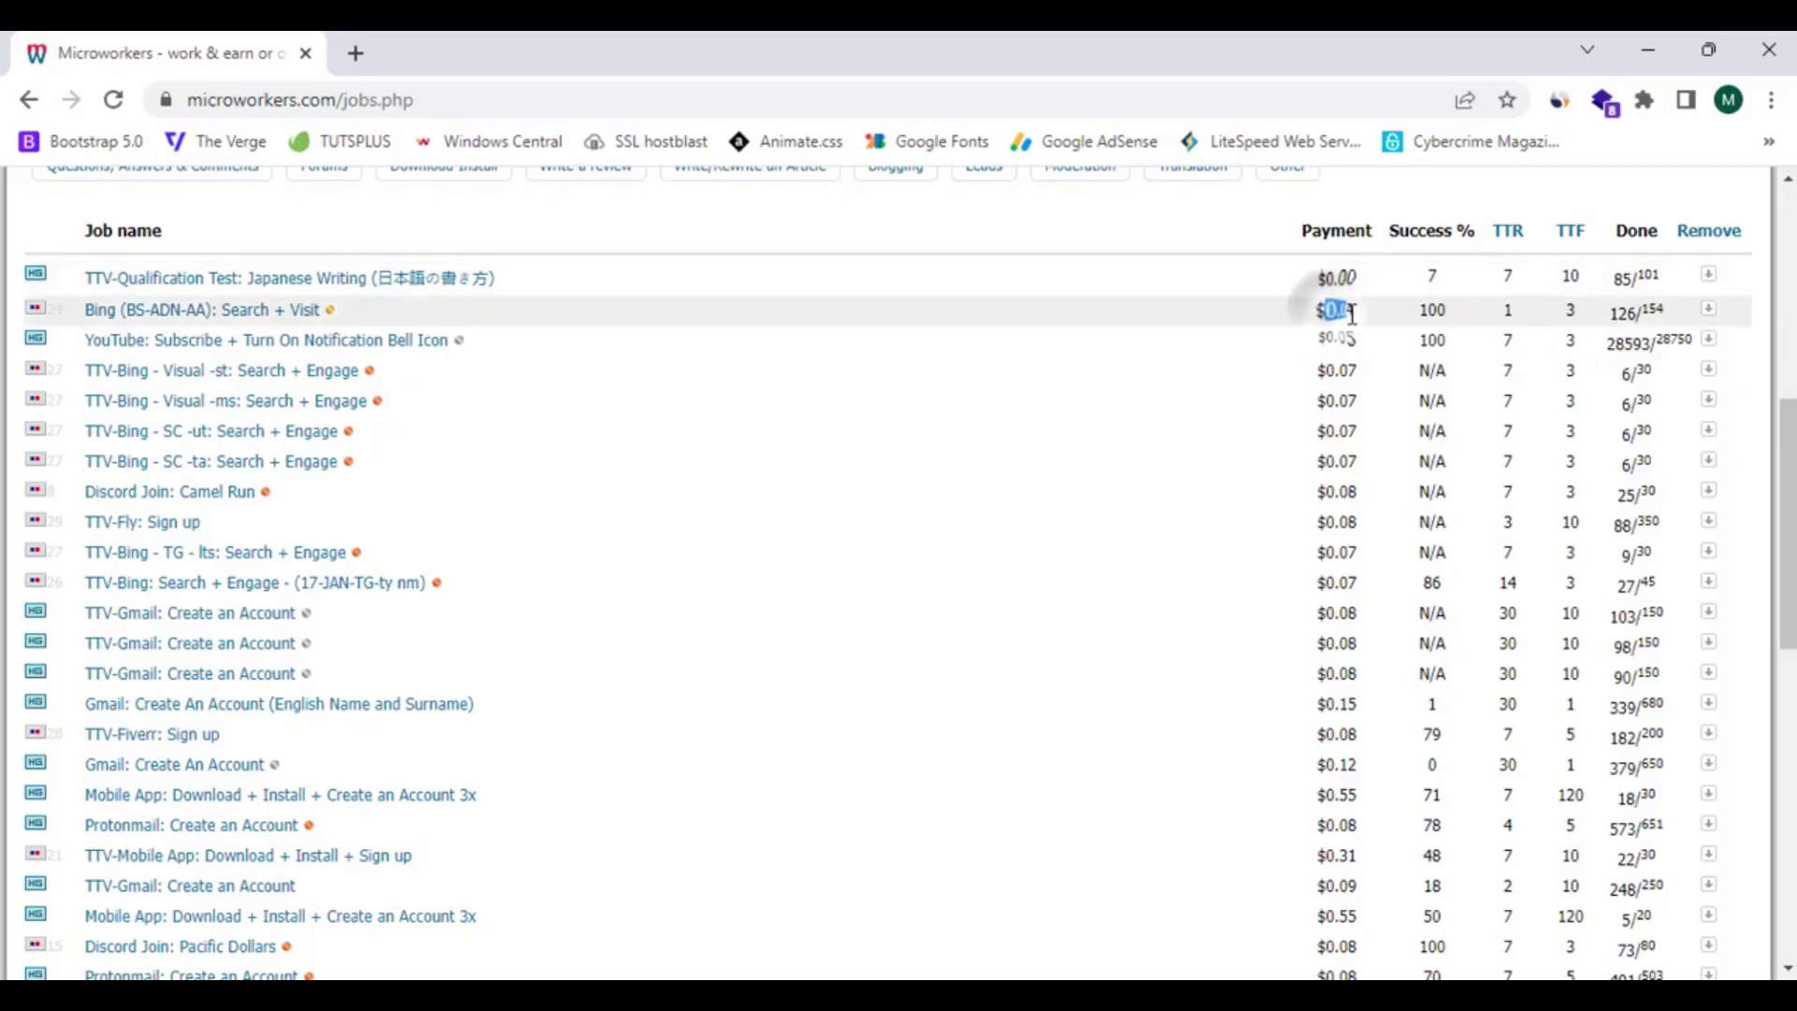
{"action": "left_click", "coordinate": [1344, 343]}
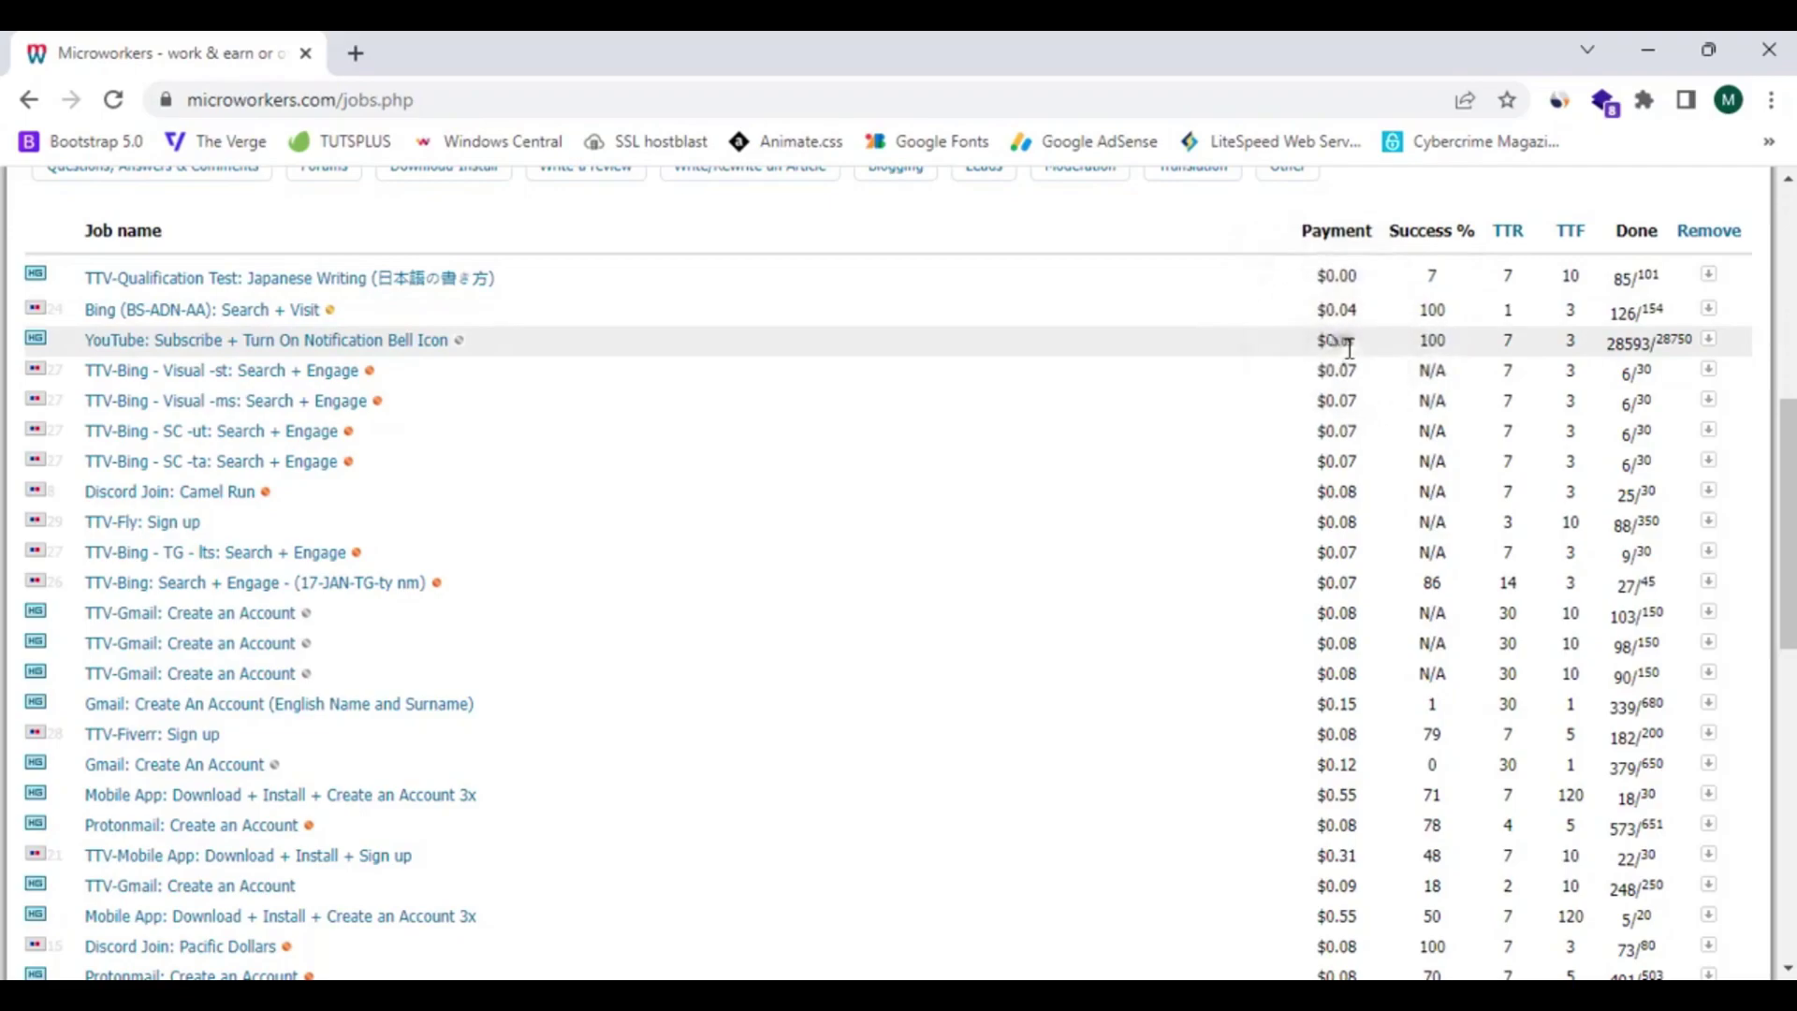
{"action": "left_click", "coordinate": [212, 342]}
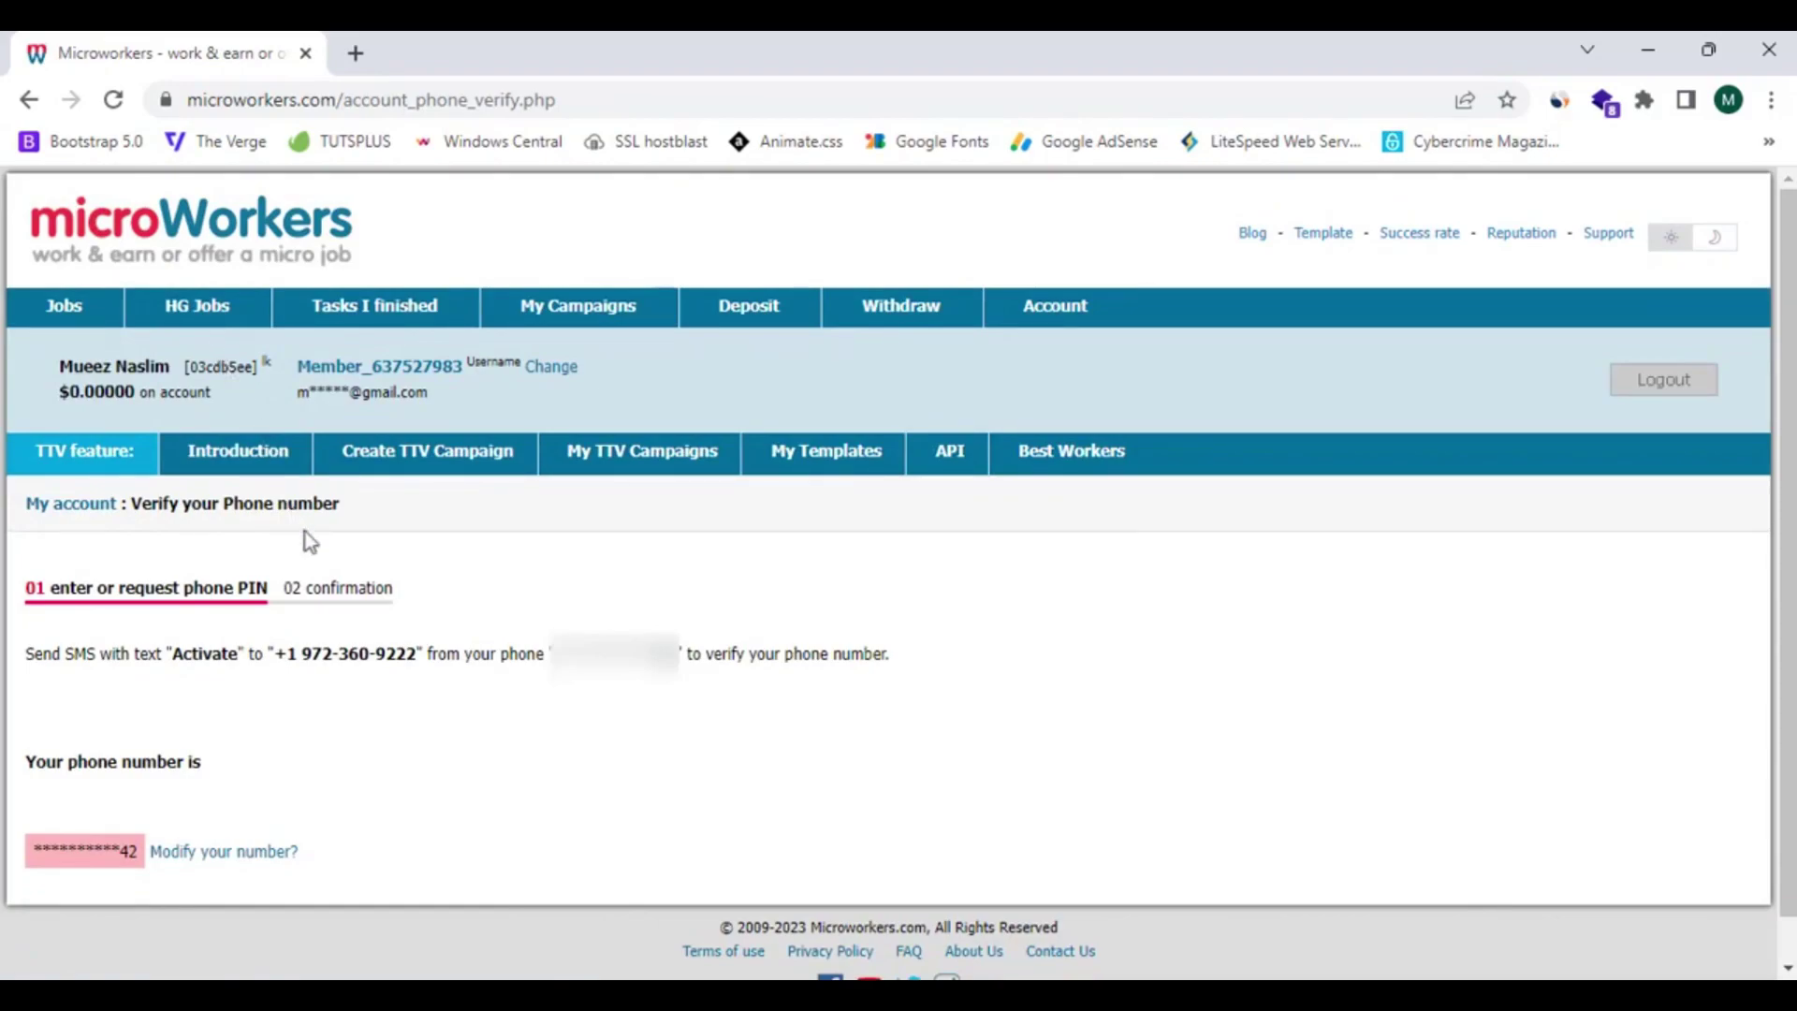
Click the '02 confirmation' step label on the Verify your Phone number page
{"action": "left_click", "coordinate": [333, 584]}
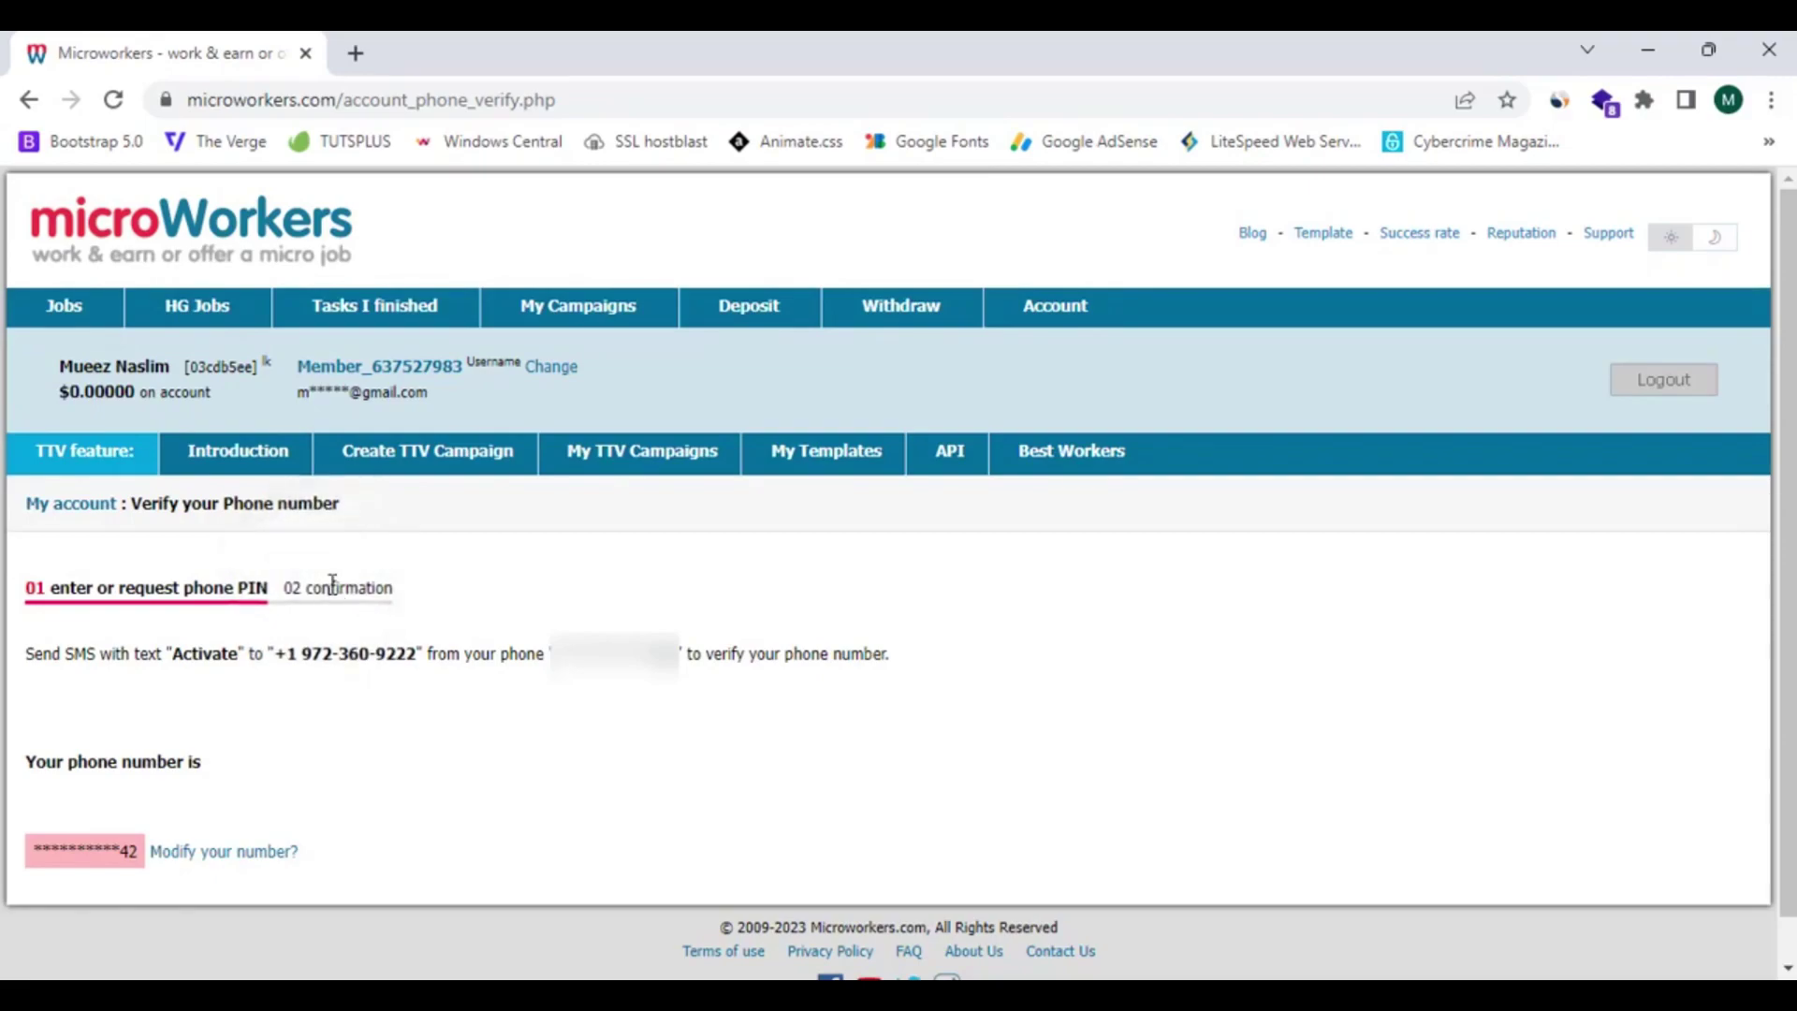